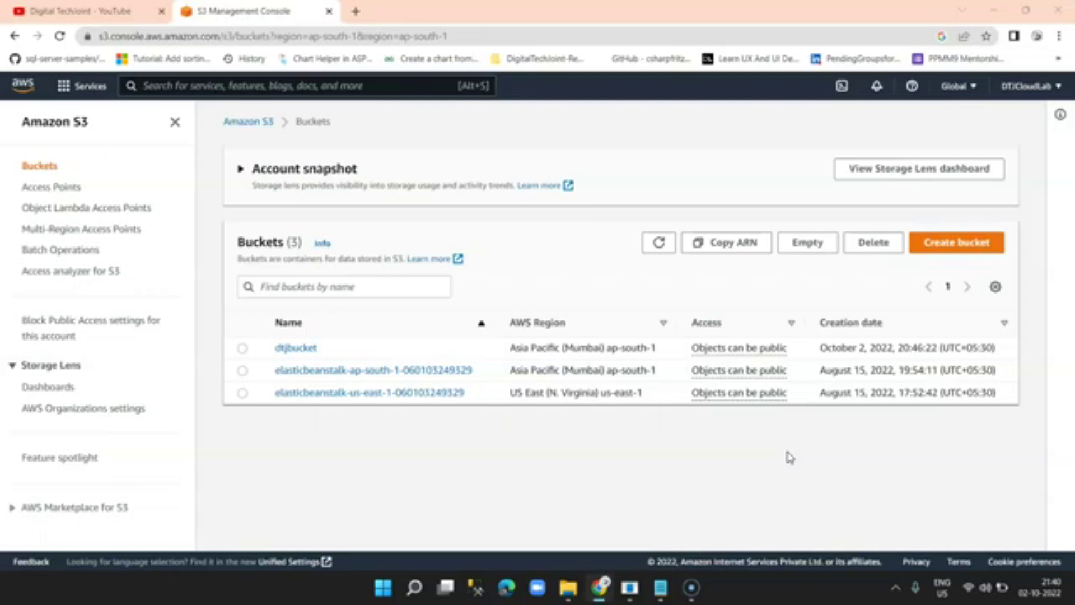
- Start creating a new S3 bucket and enter DigitalTechJointWebsite as the bucket name
left_click(960, 247)
left_click(312, 296)
type("DigitalTechJointWebsite")
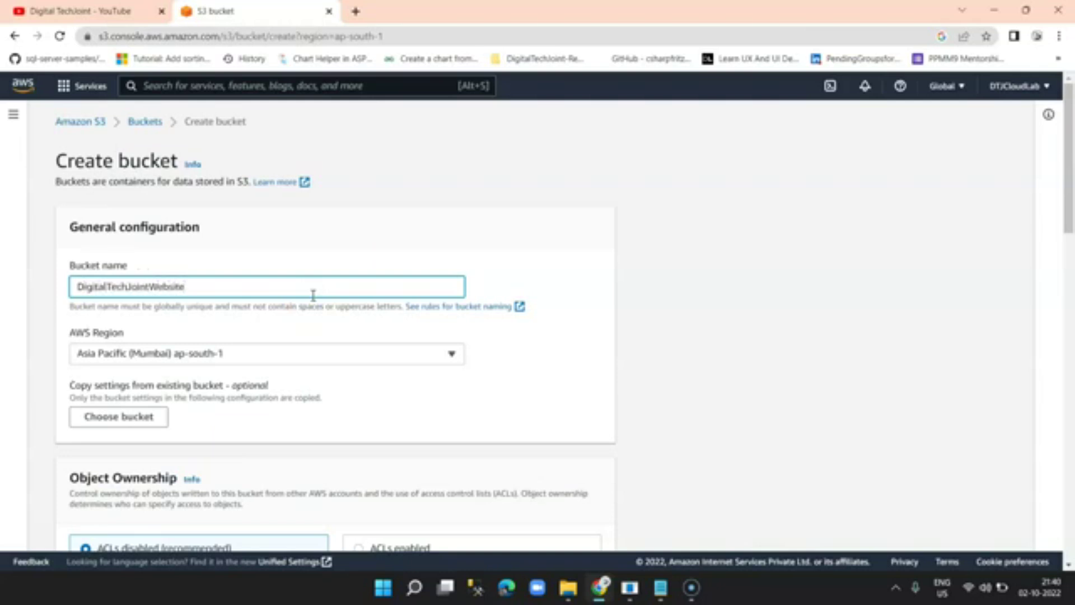
scroll(406, 359, "down", 1)
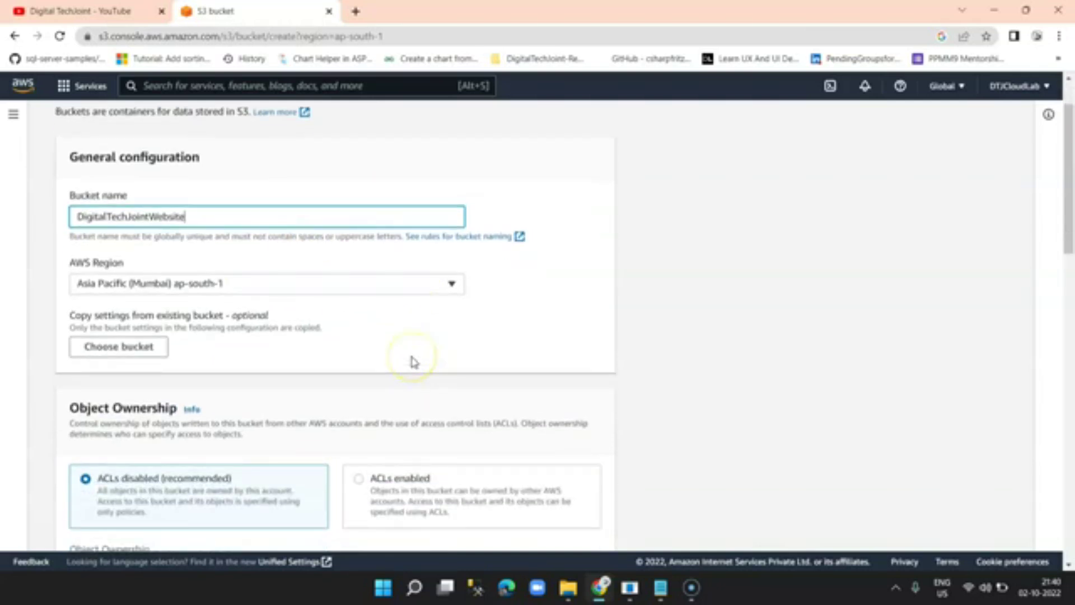
double_click(203, 219)
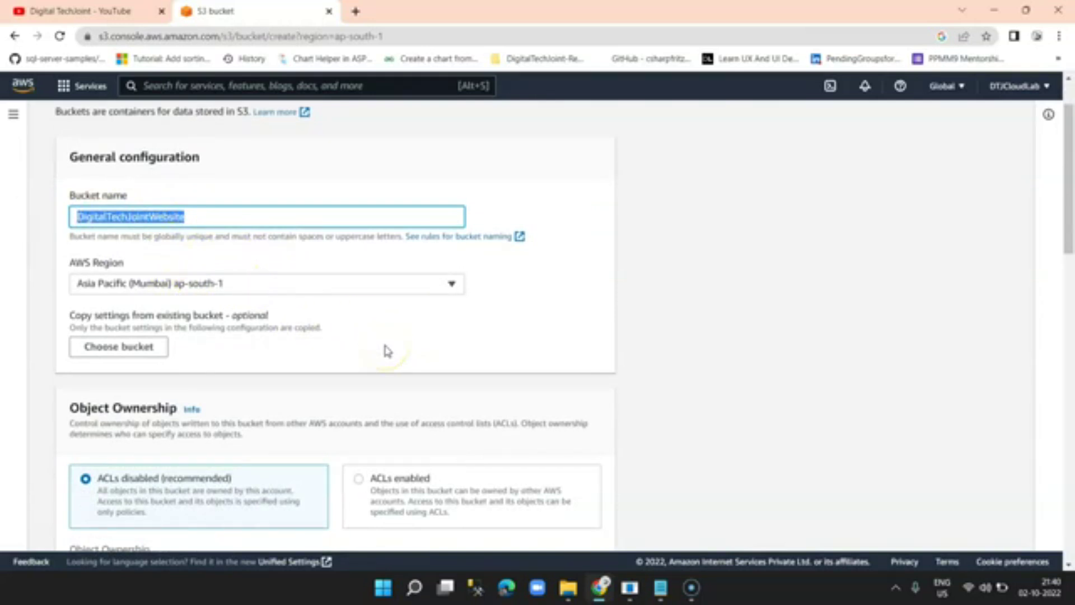
- Enable ACLs under the new bucket's object ownership settings
scroll(388, 352, "down", 2)
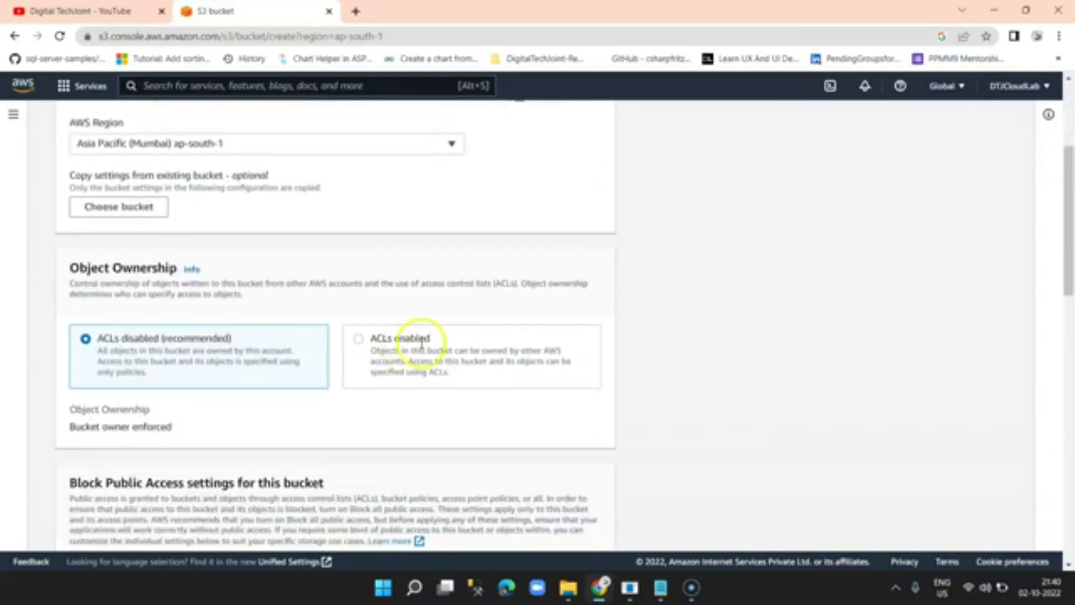
left_click(420, 340)
scroll(421, 342, "down", 3)
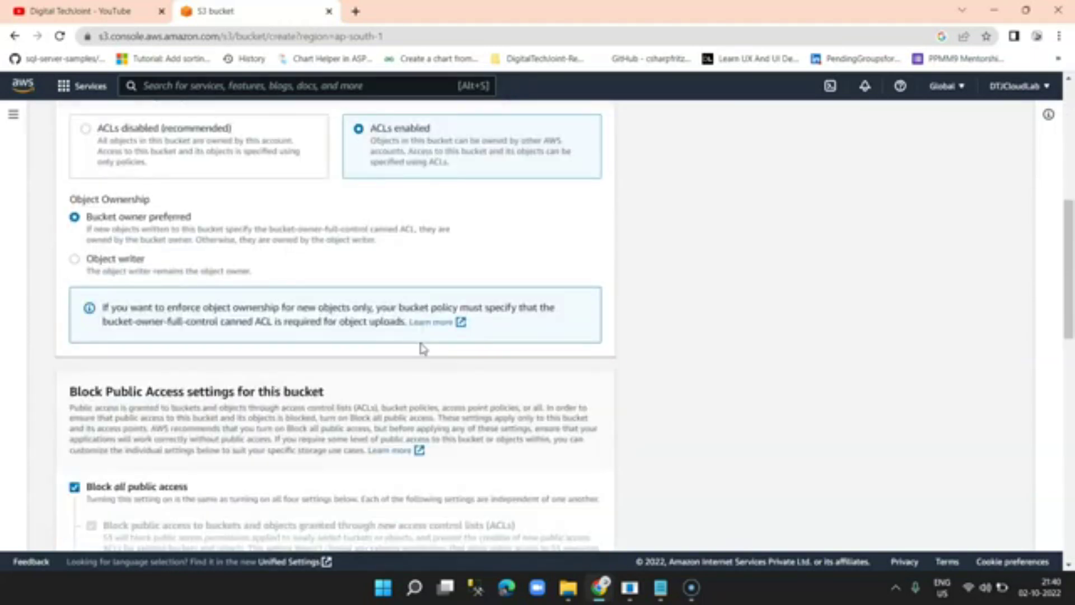
- Turn off Block all public access for the bucket and acknowledge that its objects might become public
scroll(421, 348, "down", 4)
left_click(137, 211)
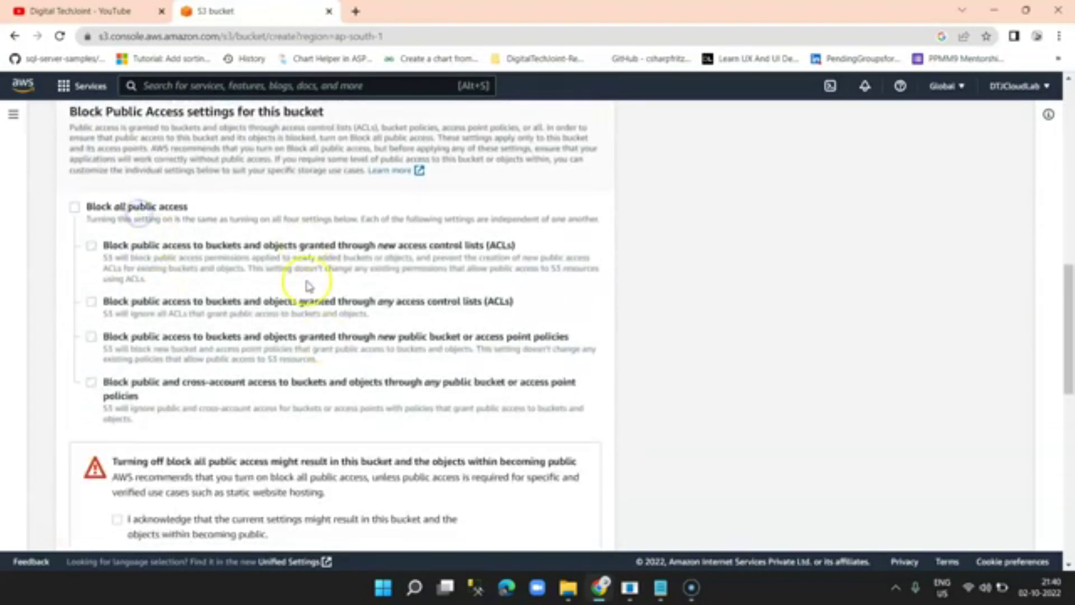
scroll(307, 273, "down", 5)
left_click(117, 171)
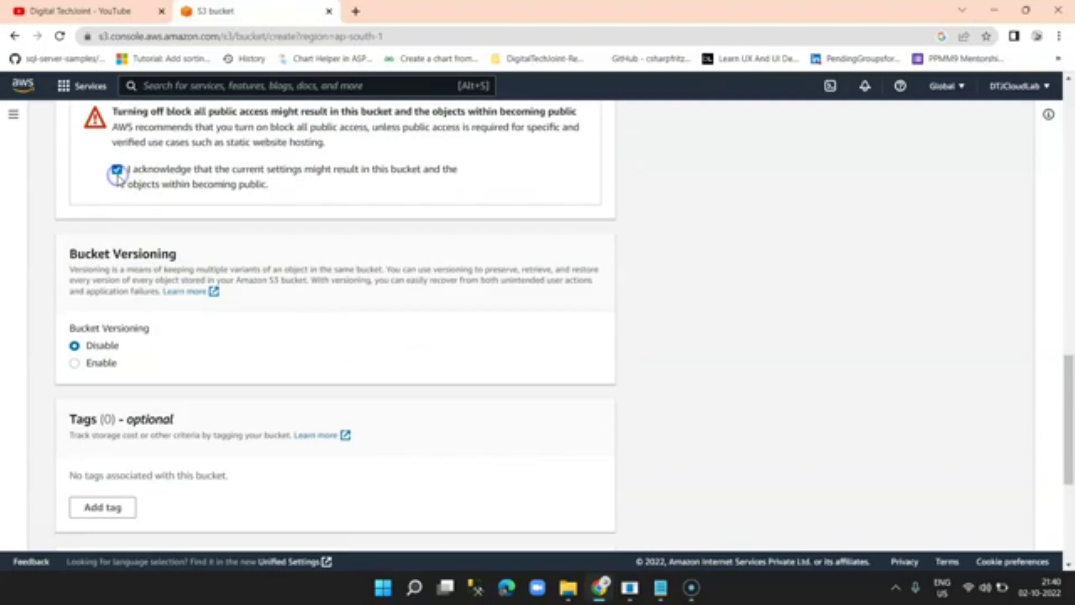
- Review the versioning, tags and default encryption settings, and try to create the bucket
scroll(428, 403, "down", 2)
scroll(429, 403, "up", 2)
scroll(305, 402, "down", 3)
scroll(305, 402, "down", 2)
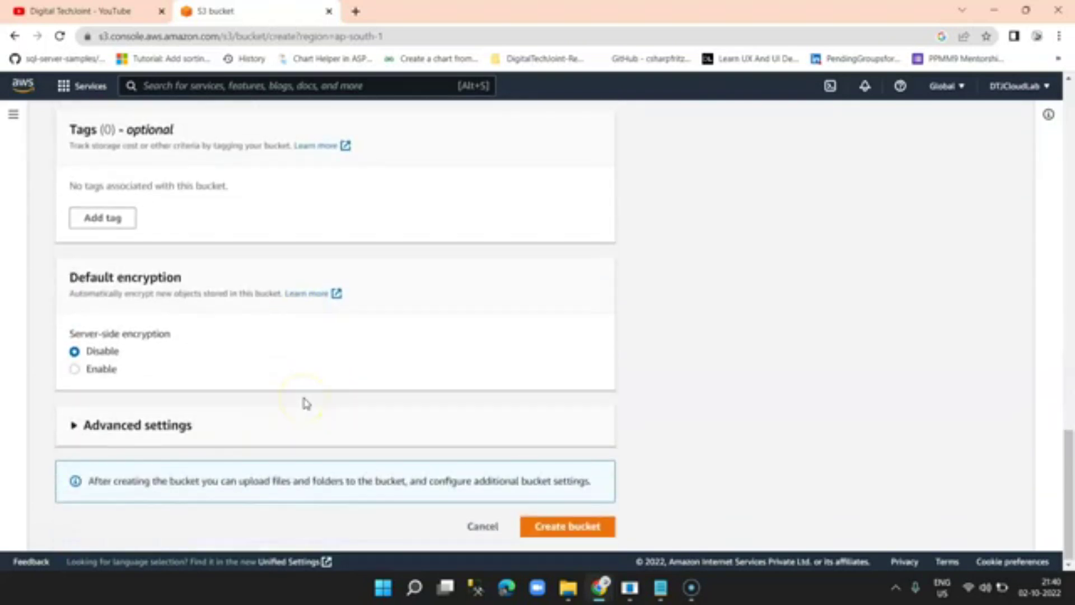
left_click(577, 532)
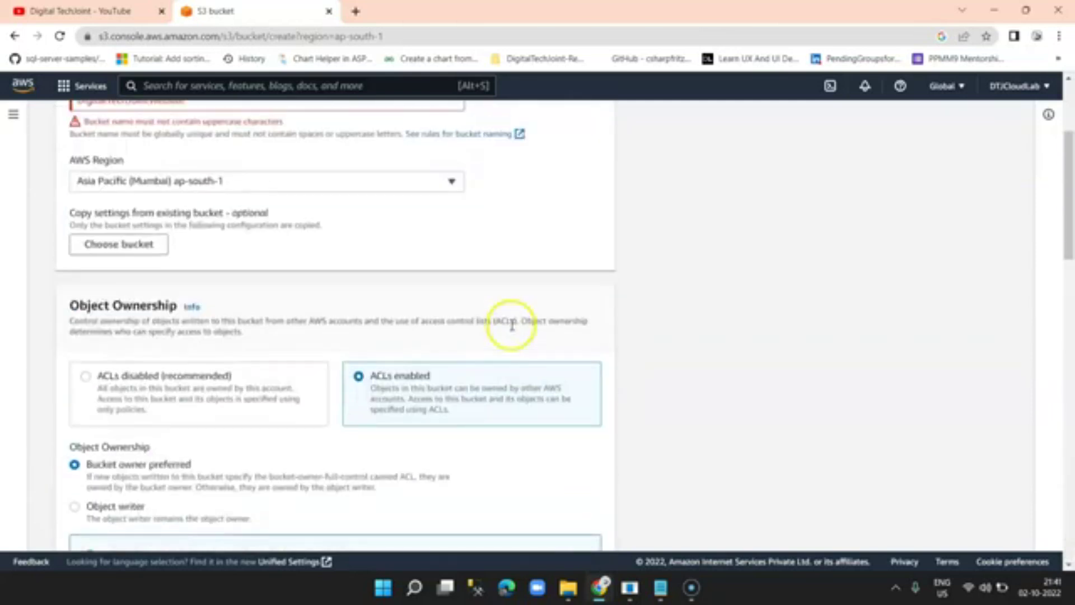
- Shorten the end of the bucket name and try to create the bucket again
left_click(224, 287)
key("BackSpace")
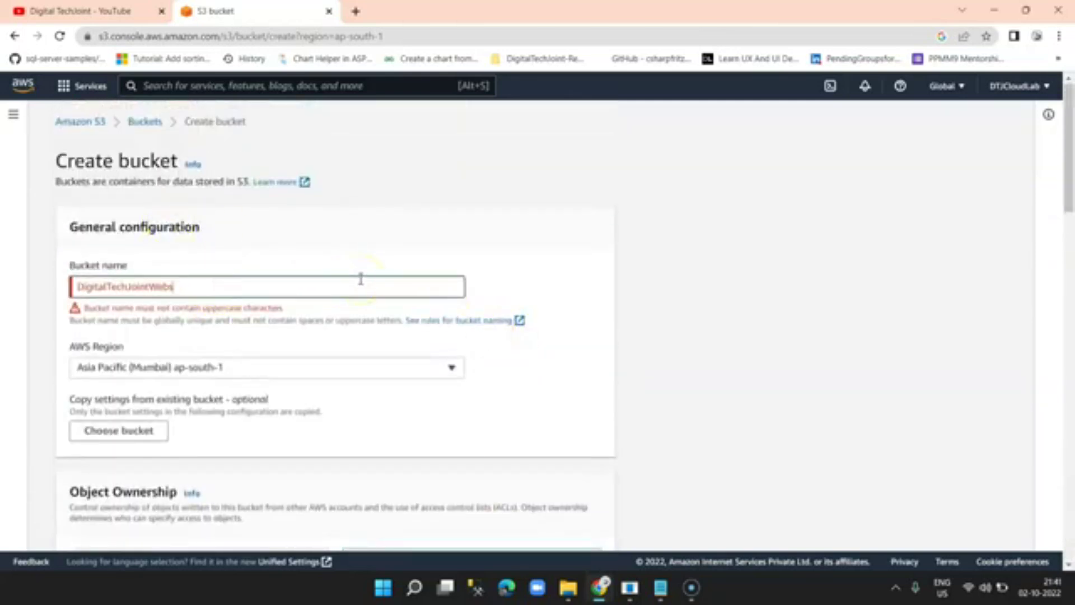
scroll(408, 347, "down", 12)
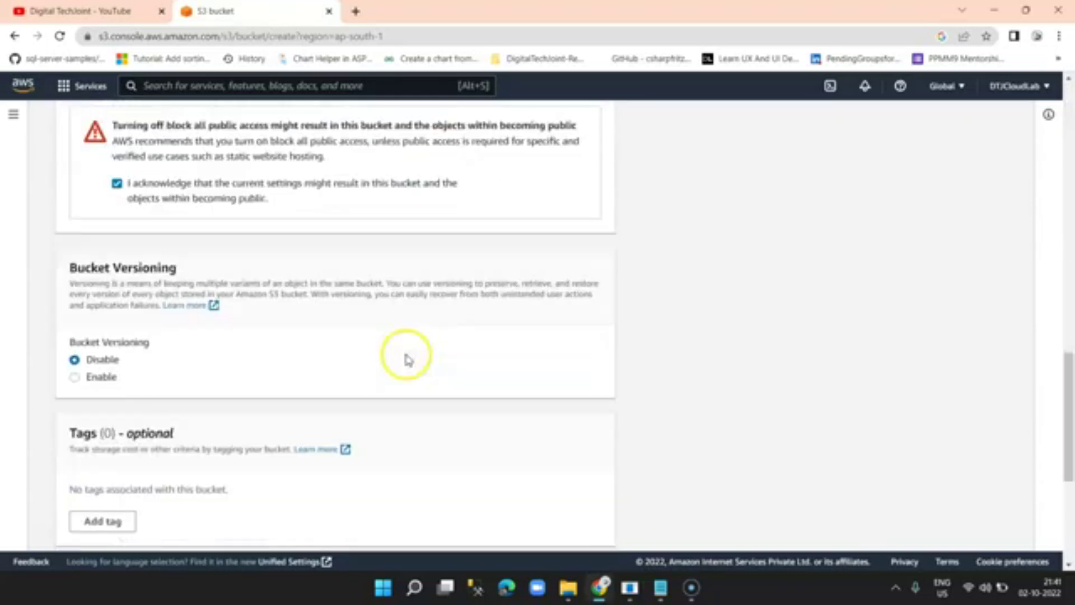
left_click(567, 530)
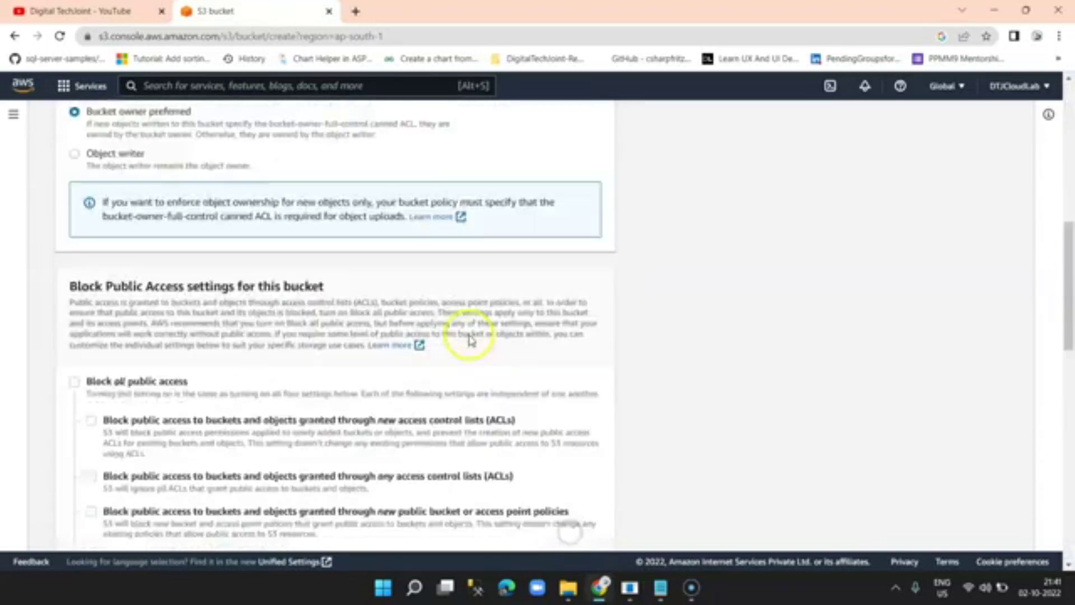
- Change the bucket name to DigitalTechJointWeb1 and retry creating the bucket
scroll(274, 230, "up", 3)
left_click(209, 288)
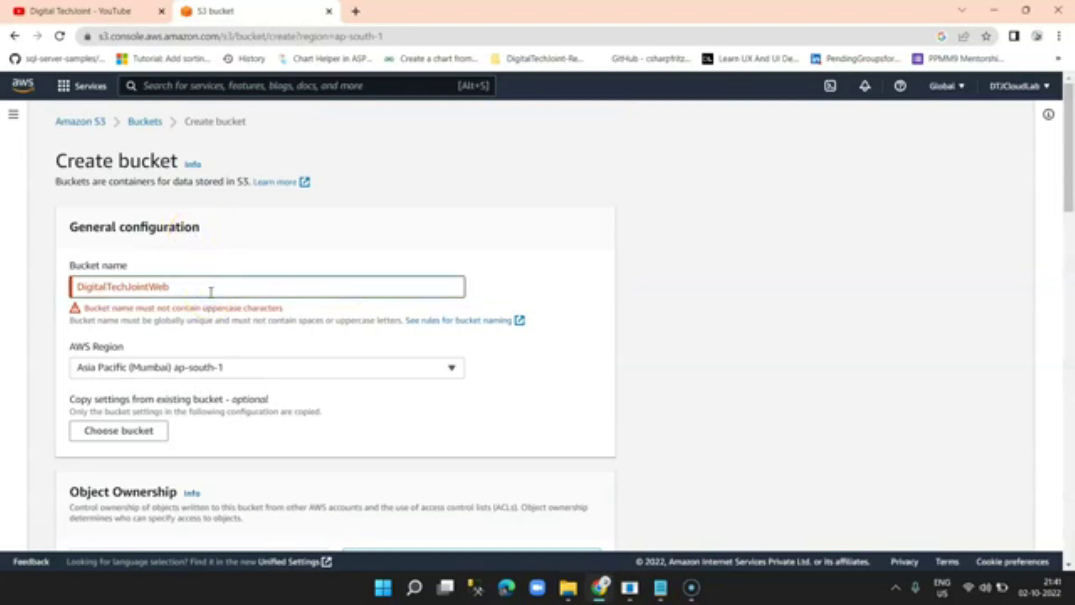
left_click(258, 351)
scroll(259, 356, "down", 20)
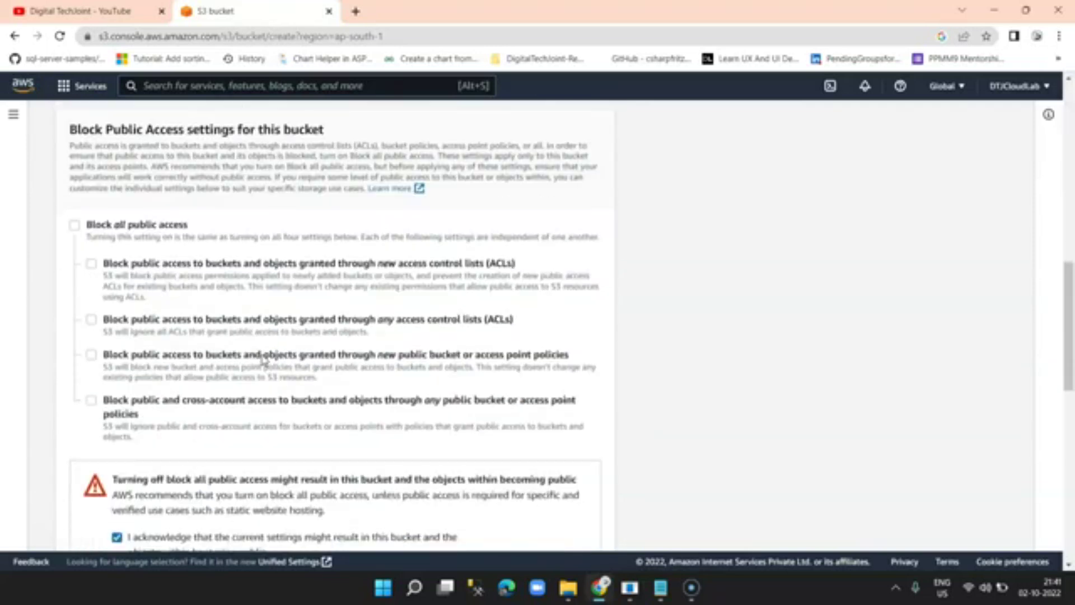
left_click(571, 528)
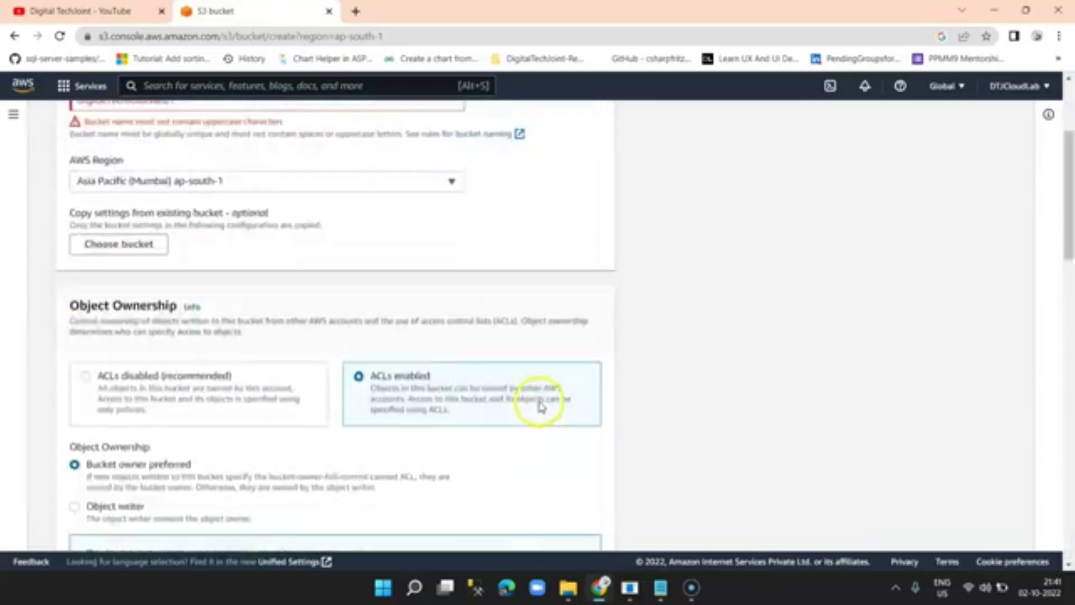
- Clear the bucket name, enter a name starting with DTJ and try to submit the form
left_click(242, 283)
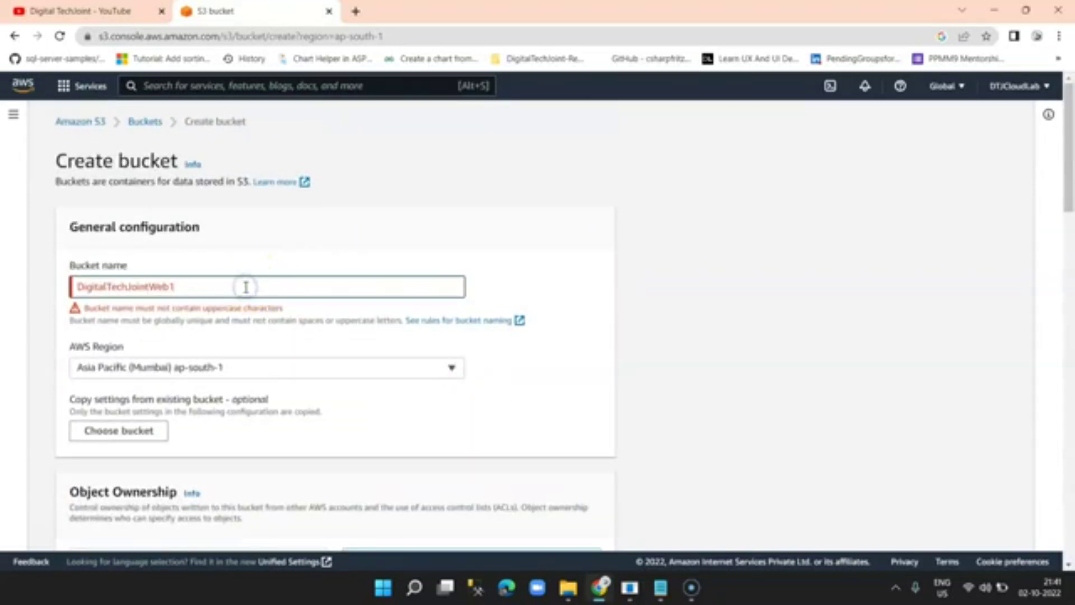
key("BackSpace")
key("BackSpace")
key("BackSpace")
key("BackSpace")
key("BackSpace")
key("BackSpace")
key("BackSpace")
key("BackSpace")
key("BackSpace")
key("BackSpace")
key("BackSpace")
key("BackSpace")
key("BackSpace")
key("BackSpace")
key("BackSpace")
key("BackSpace")
key("BackSpace")
key("BackSpace")
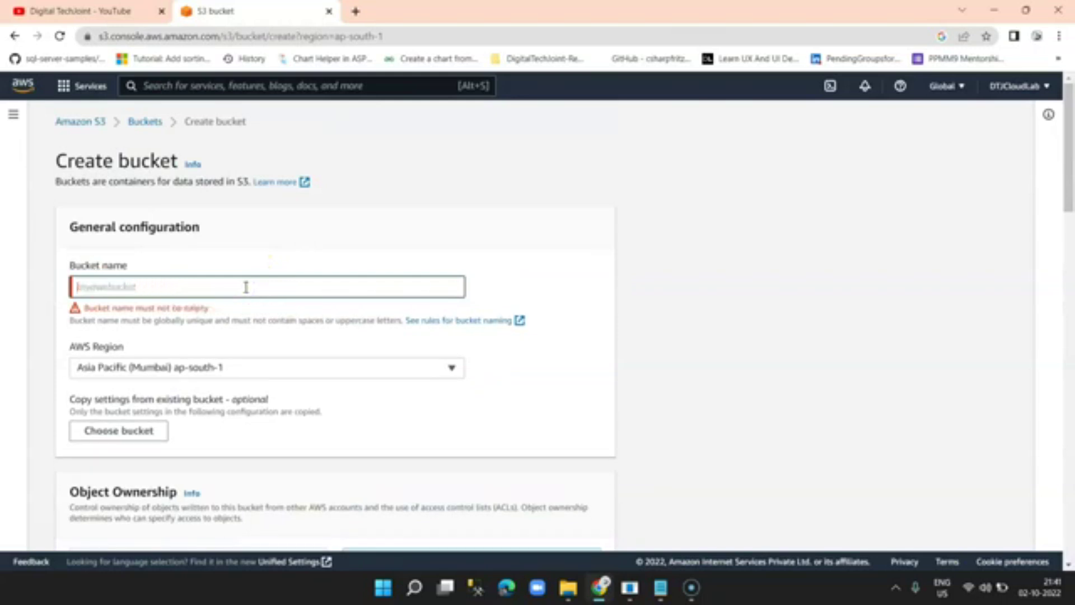
type("DTJ")
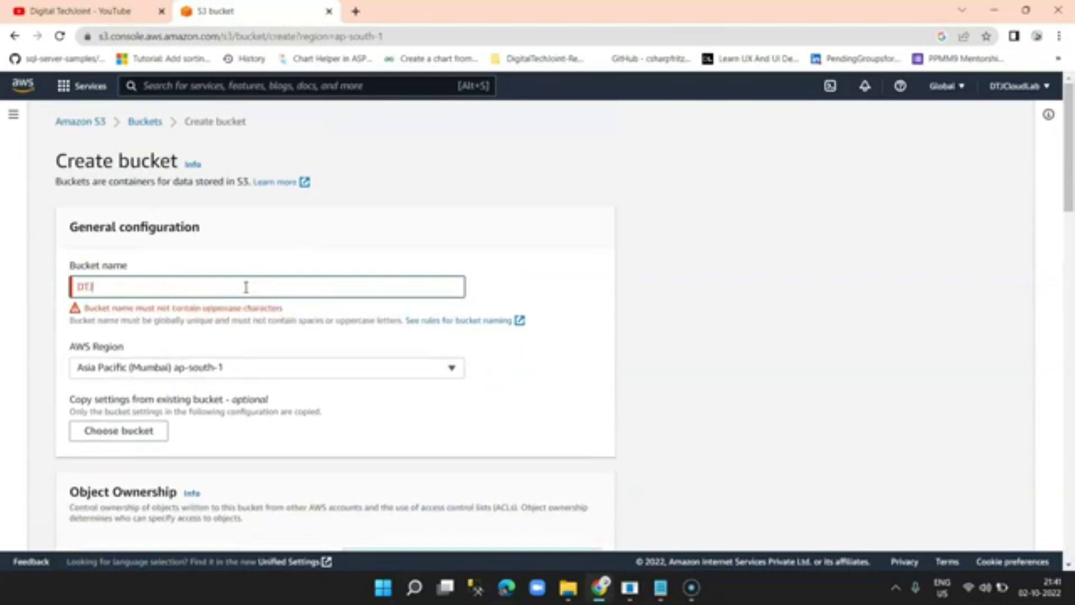
scroll(559, 430, "down", 8)
scroll(560, 427, "up", 4)
middle_click(559, 426)
- Replace the bucket name with the all-lowercase digitaltechjointwebsite and create the bucket
left_click(24, 291)
left_click_drag(169, 289, 49, 286)
type("digitaltechjoint")
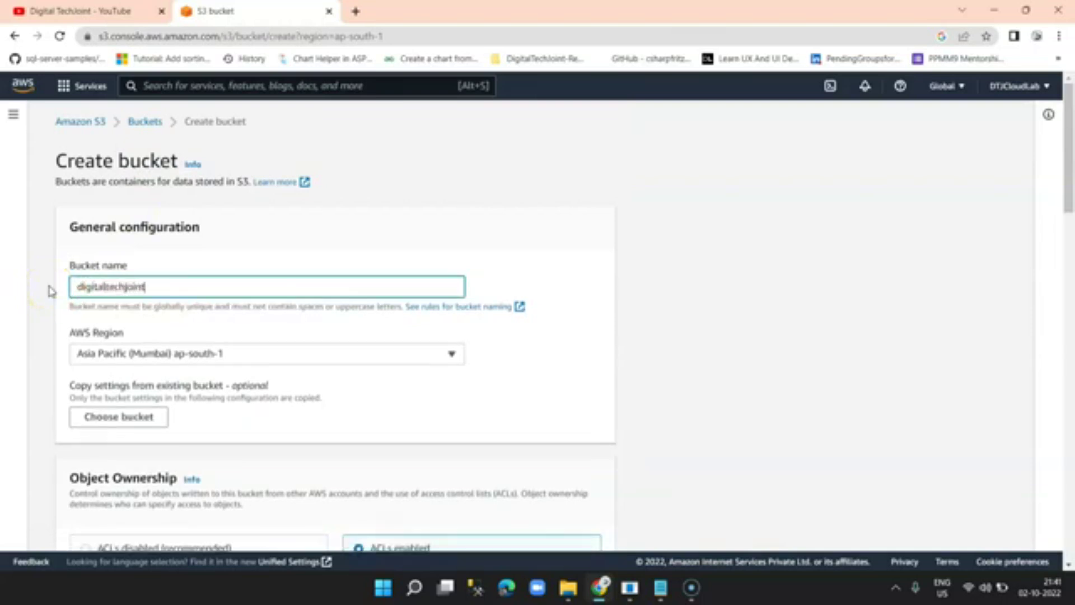
scroll(416, 283, "down", 20)
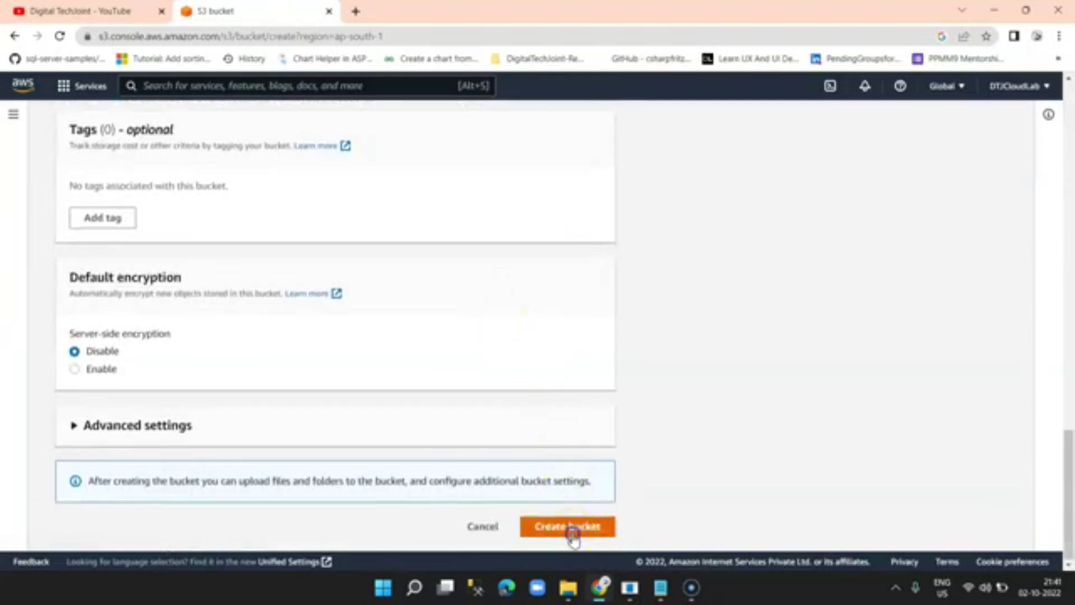
left_click(572, 533)
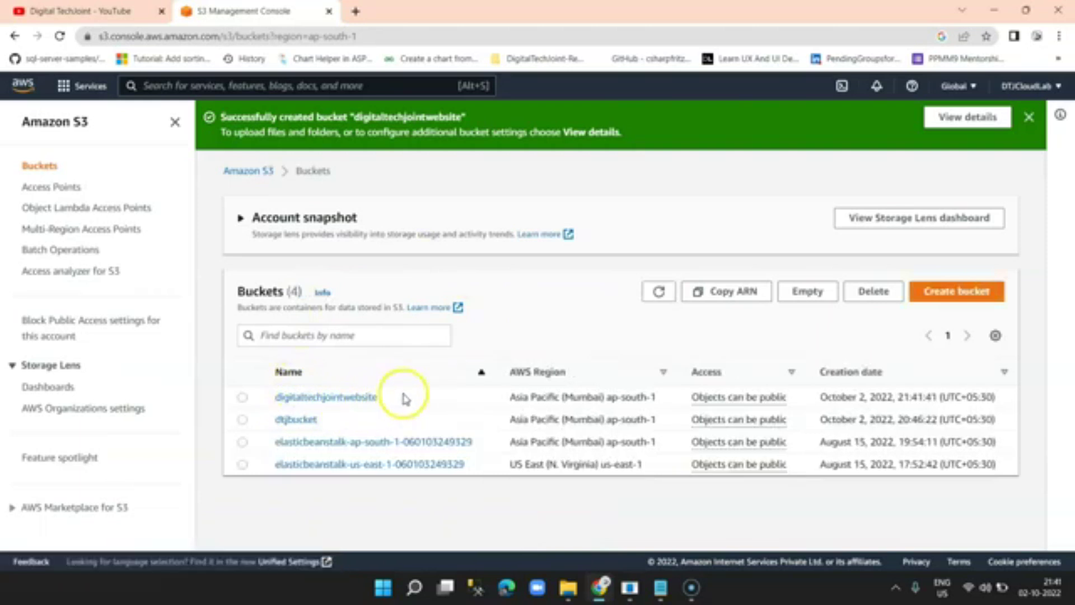
left_click_drag(377, 397, 272, 398)
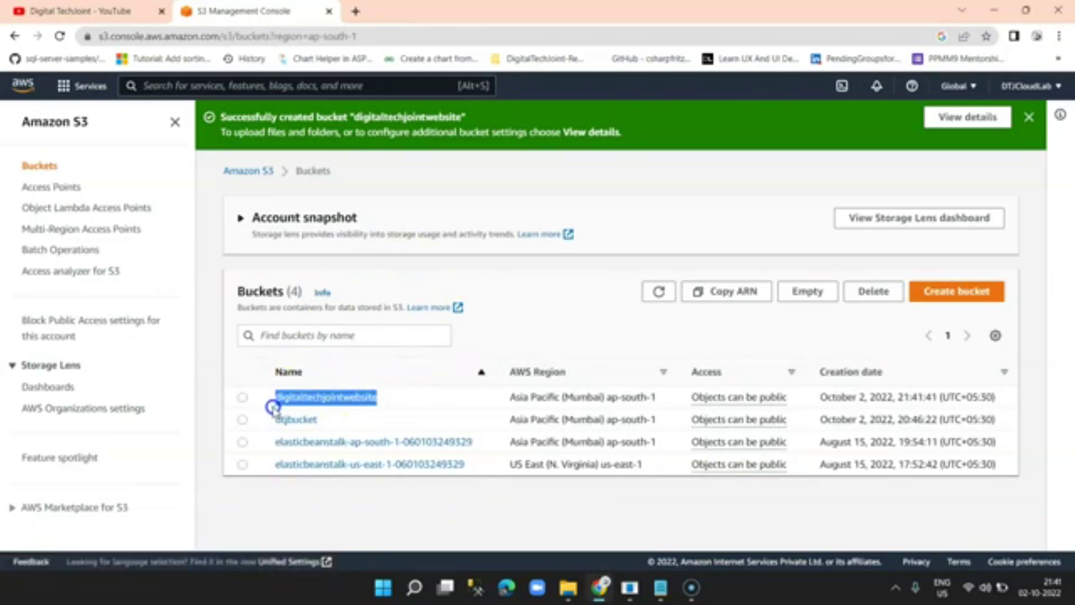
left_click(396, 407)
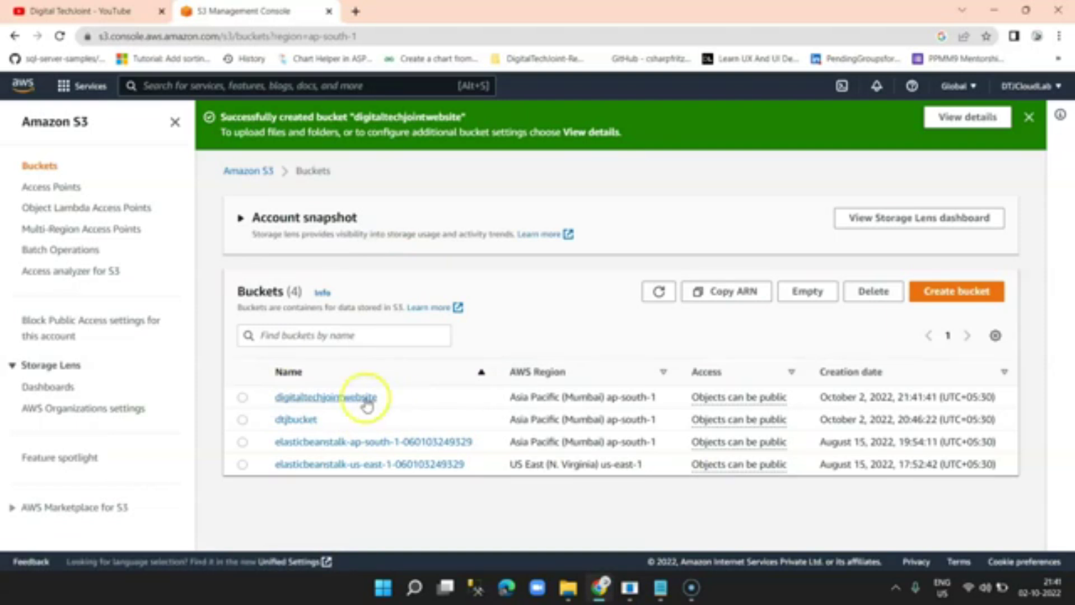
left_click_drag(396, 403, 275, 401)
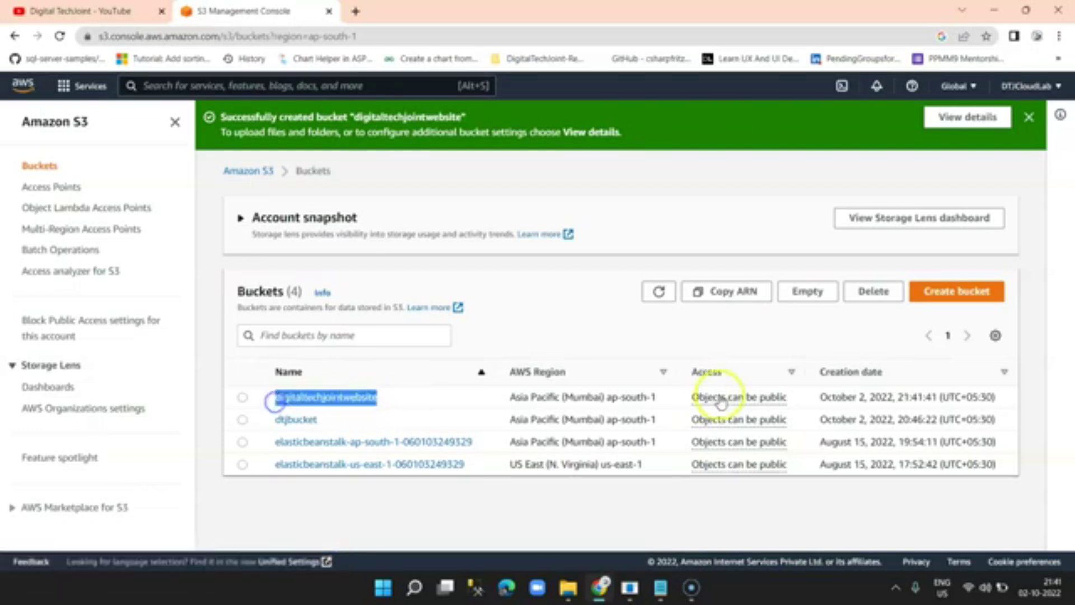
left_click(440, 406)
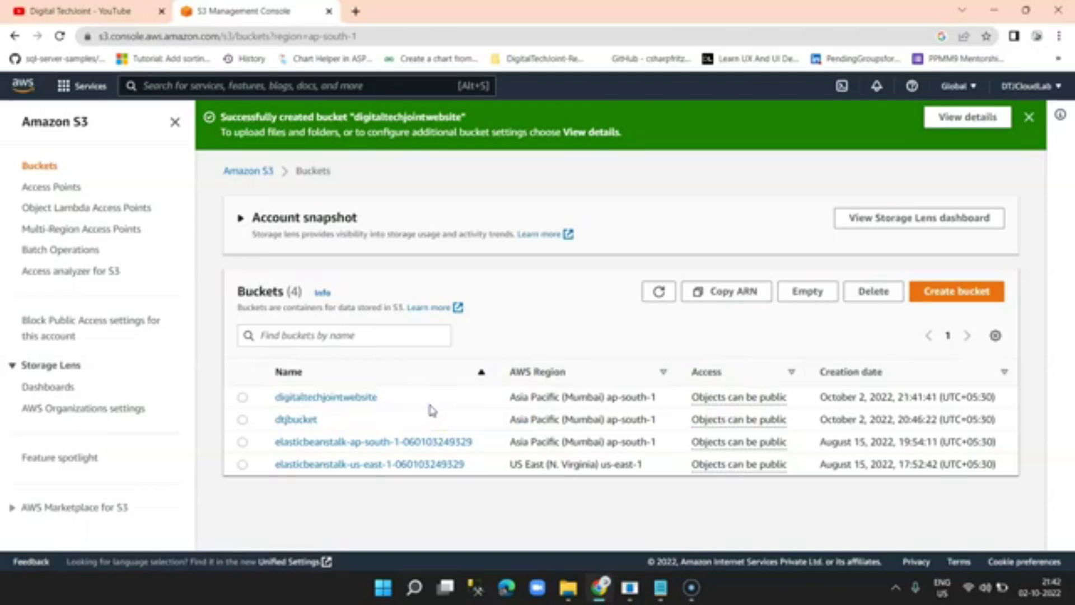
- Create a folder named website in the digitaltechjointwebsite bucket and open that folder
left_click(332, 398)
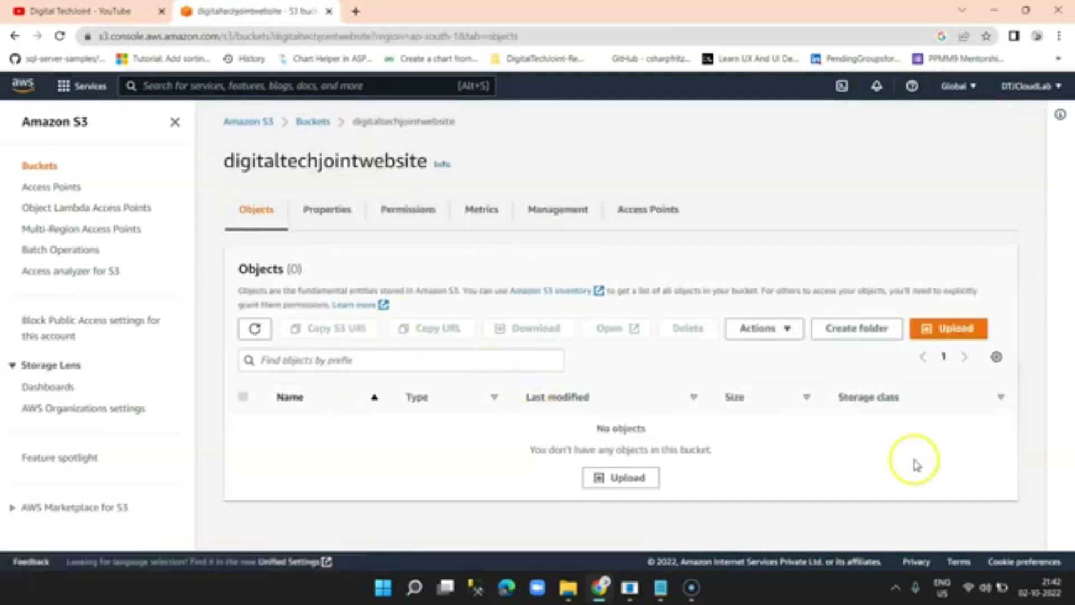
left_click(849, 331)
type("W")
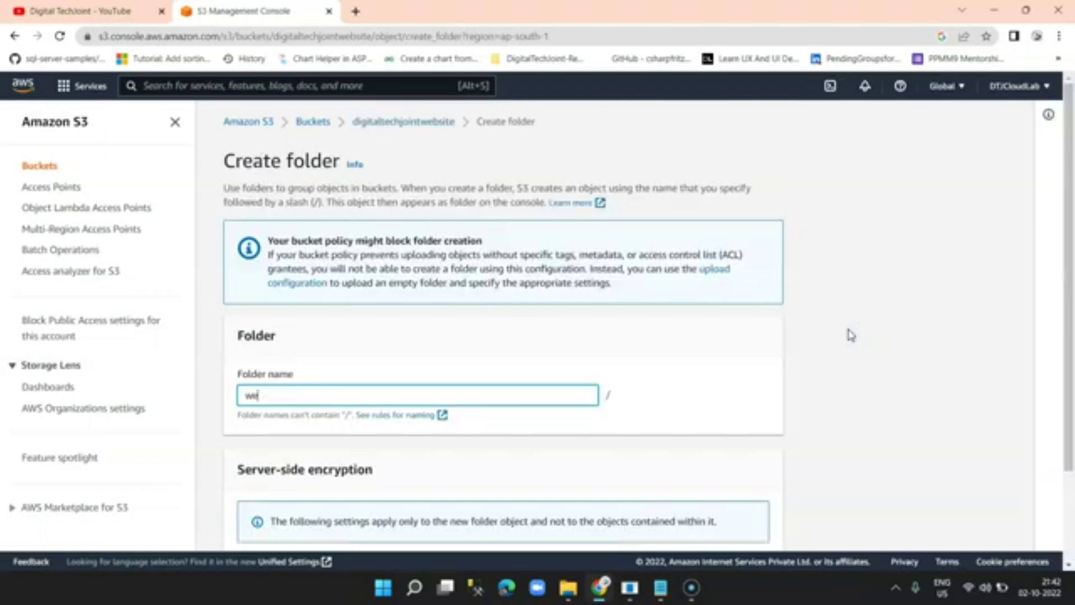
scroll(851, 339, "down", 2)
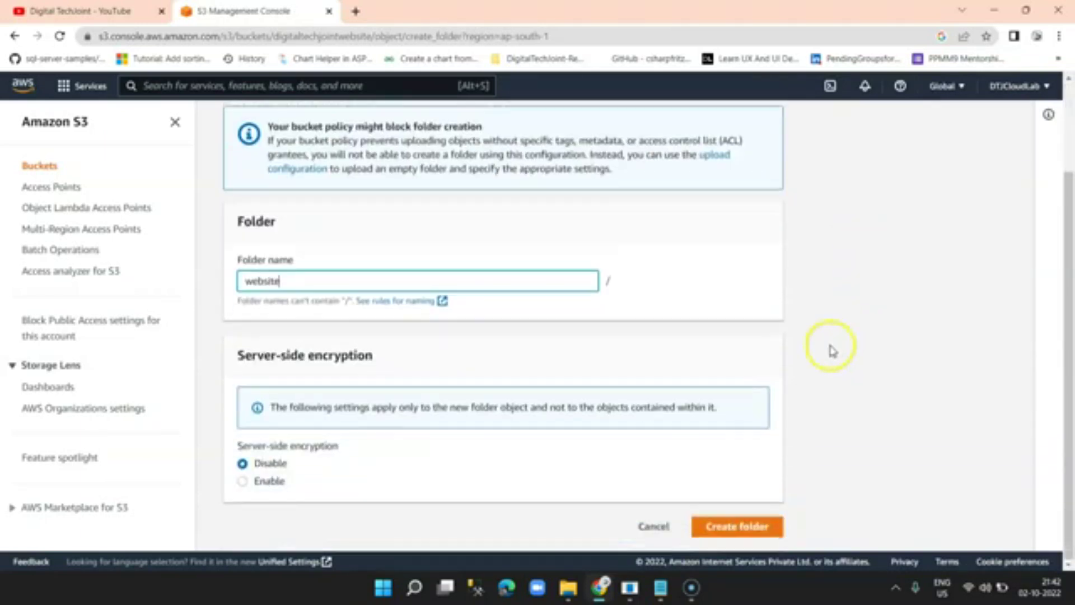
left_click(732, 525)
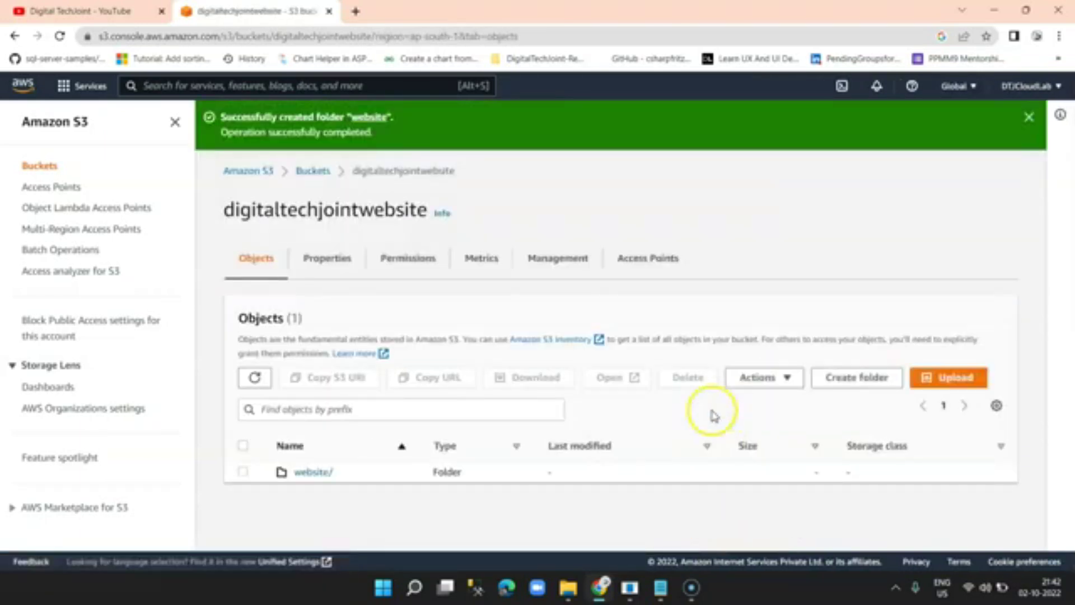
left_click(304, 476)
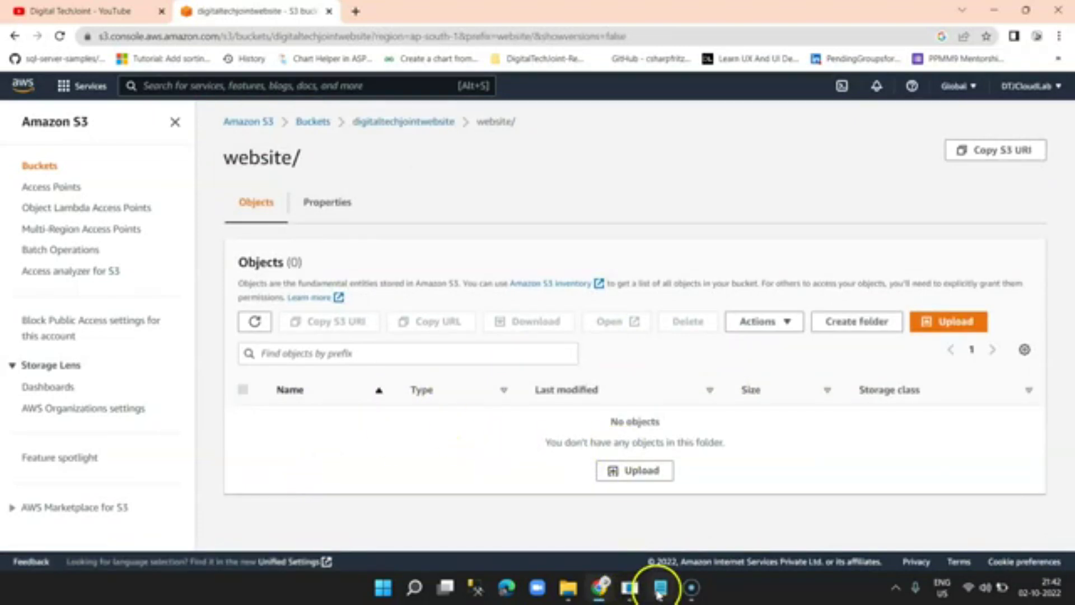
- Switch to File Explorer, create a folder named website inside the local AWS > S3 folder and open it
left_click(568, 587)
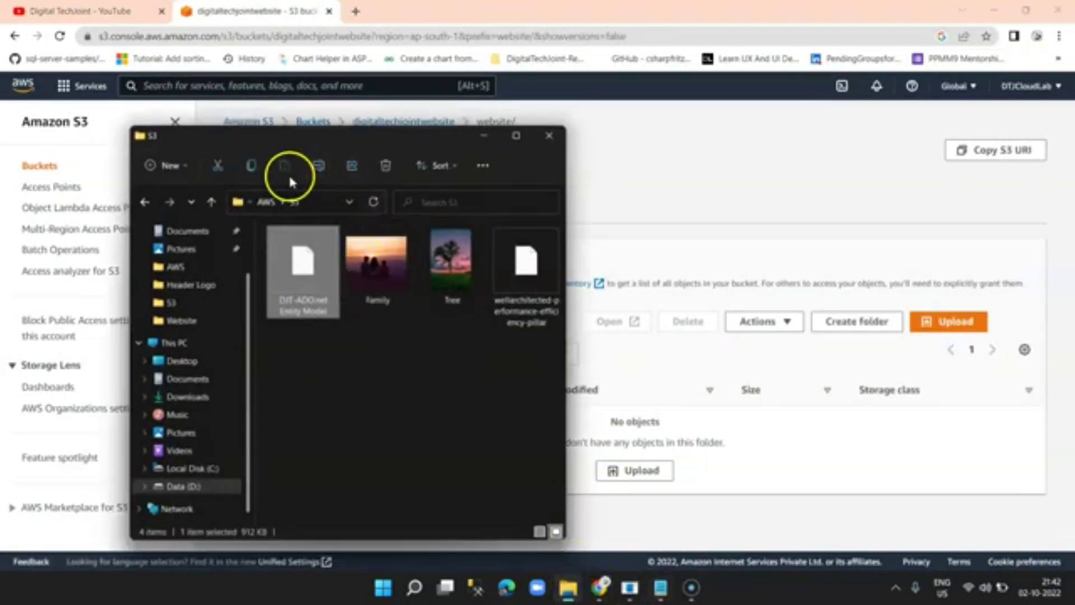
left_click(144, 202)
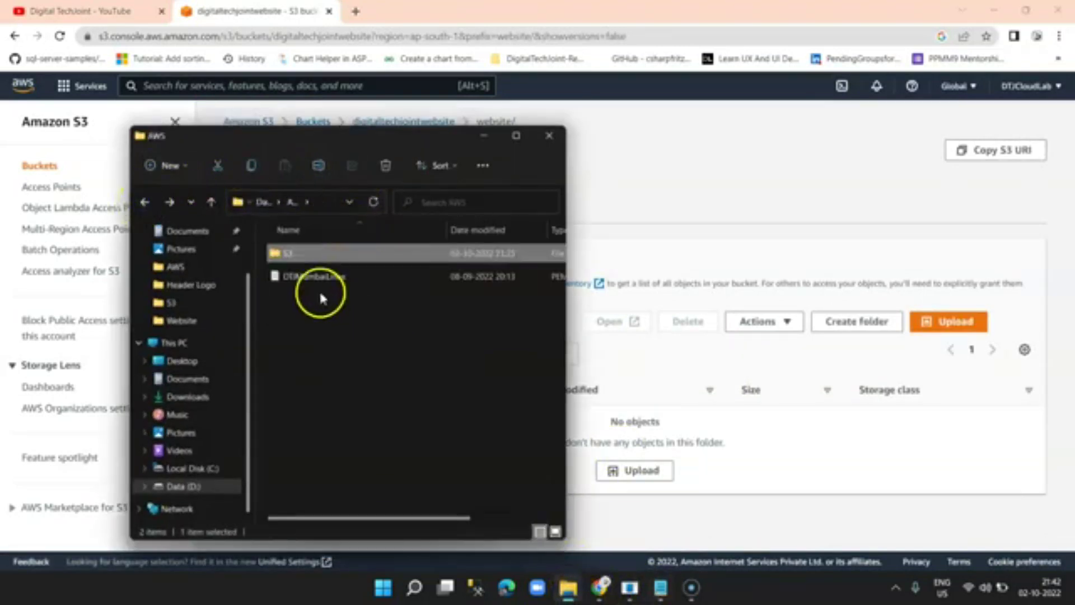
double_click(298, 252)
right_click(370, 355)
mouse_move(442, 467)
left_click(608, 224)
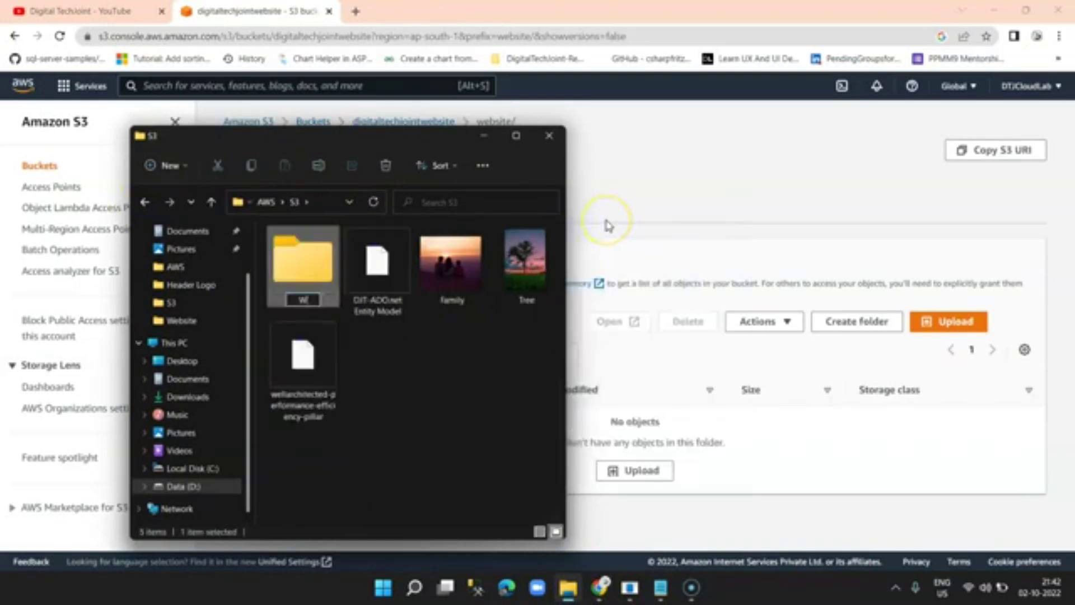
type("website")
key("Return")
key("Return")
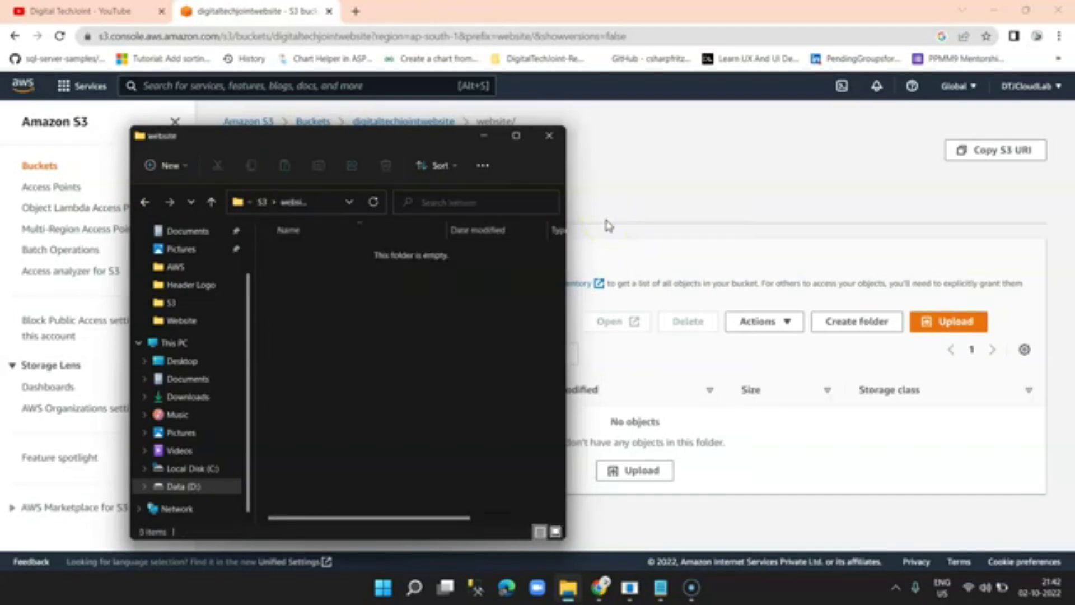
- Launch Notepad with a blank document
key("super")
type("notepad")
key("Return")
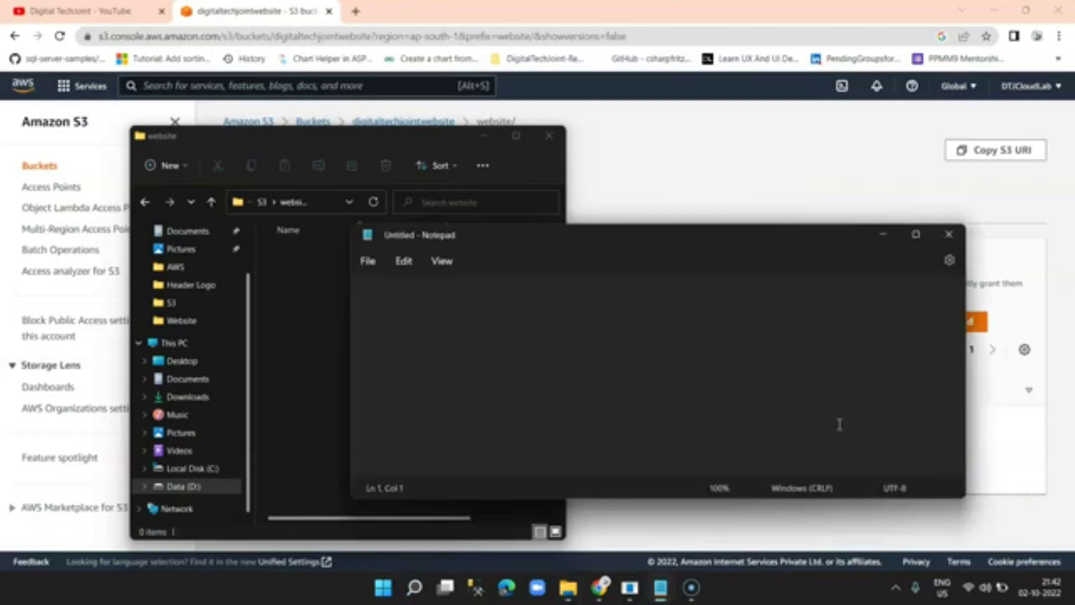
- Write the opening <html> and closing </html> tags on separate lines in the blank document
type("<ht")
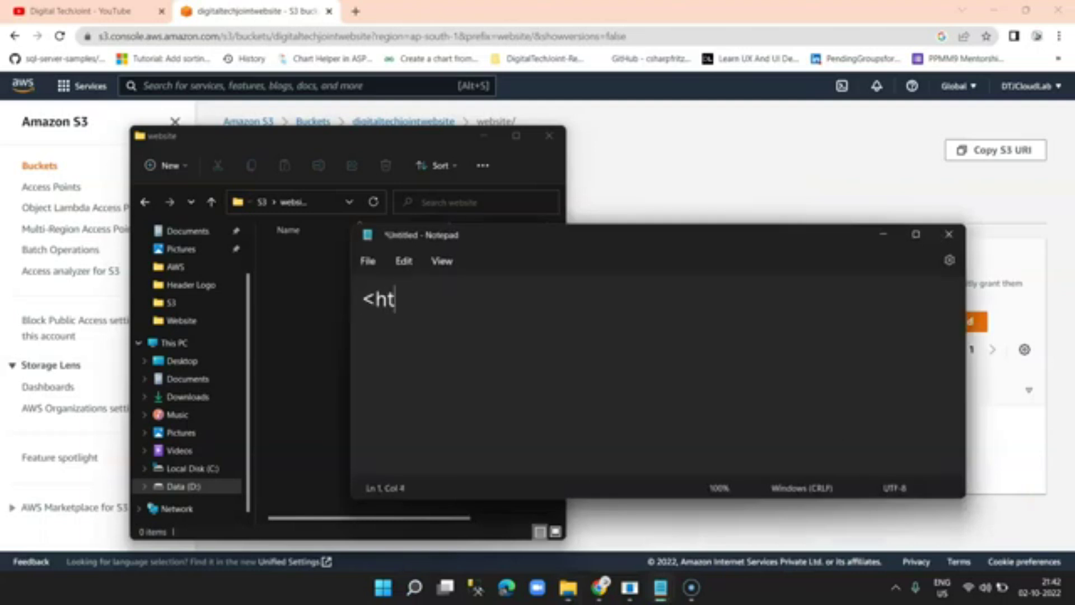
type("ml>")
key("Return")
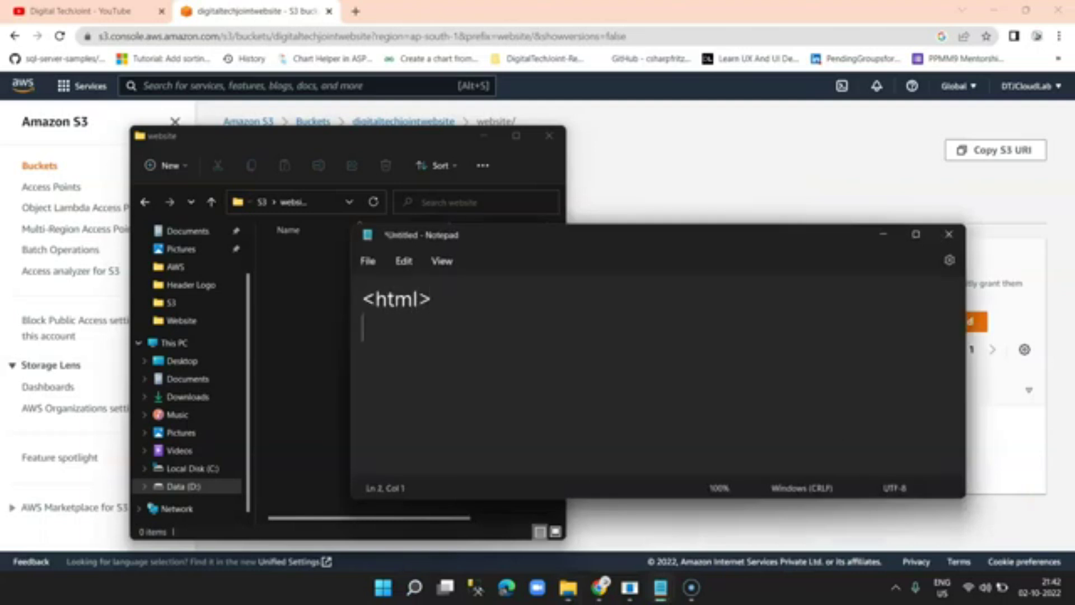
type("</htm>")
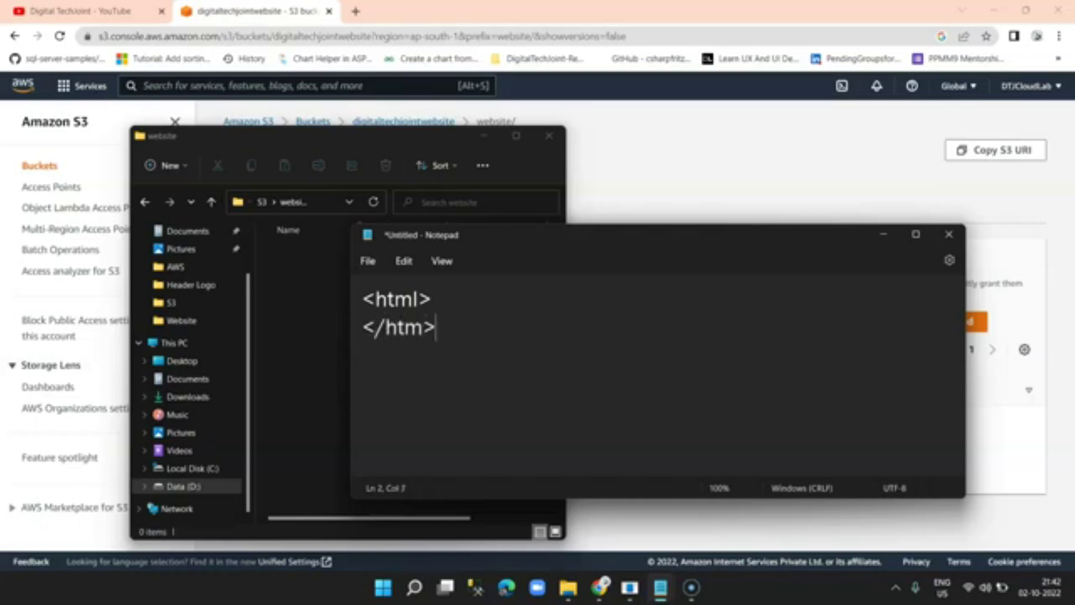
key("BackSpace")
type("l>")
- Insert an empty <head></head> element on its own line between the html tags
key("Home")
key("Return")
key("Up")
type("<head>")
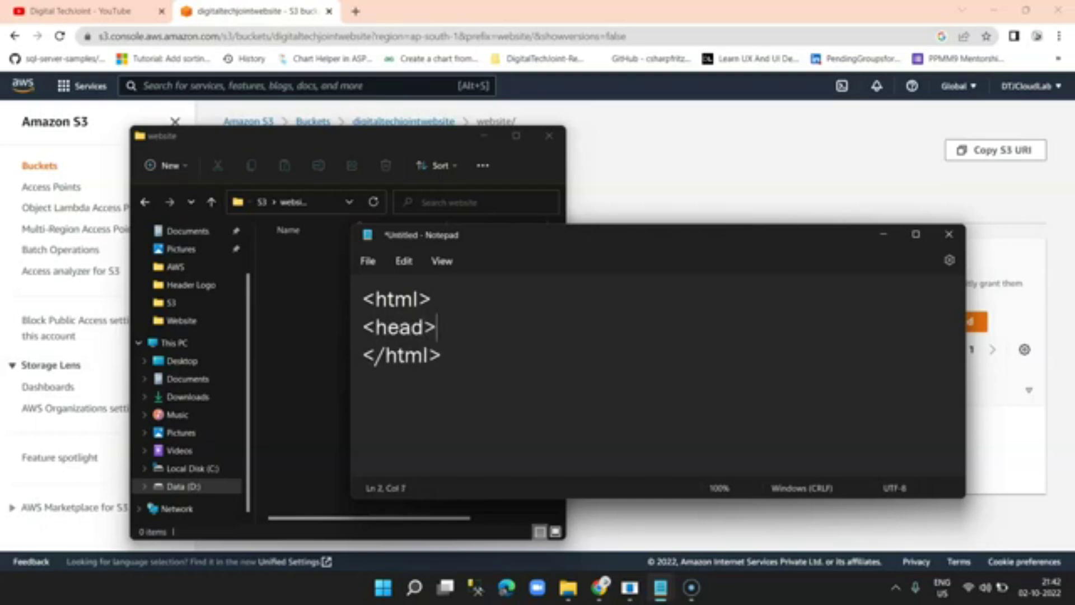
type(",?")
key("BackSpace")
key("BackSpace")
type("</head>")
key("Return")
- Add <body> and </body> tags on separate lines below the head element
type("<b")
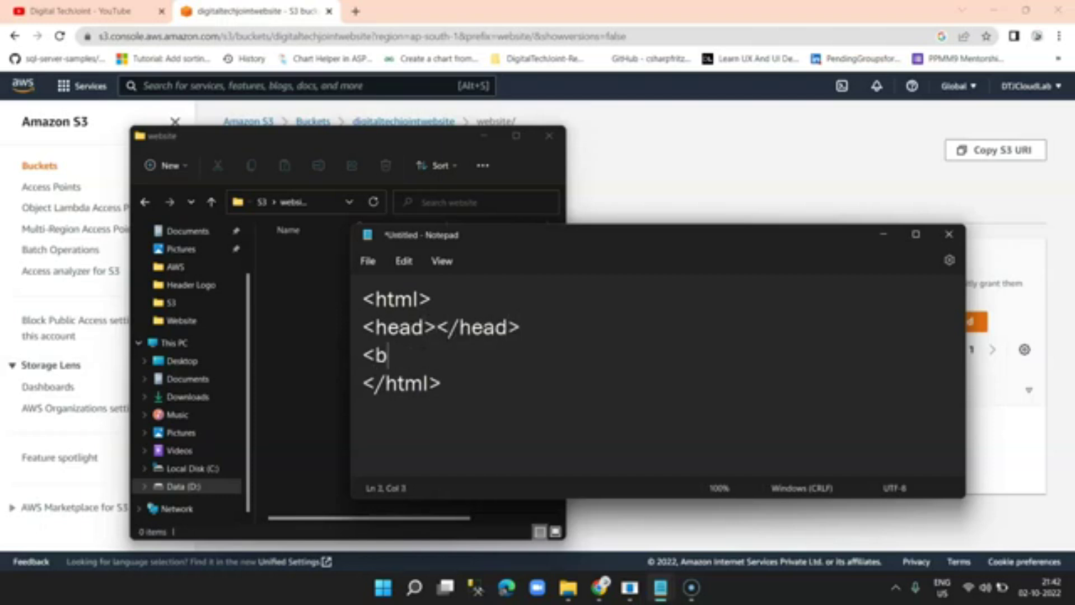
type("ody>")
key("Return")
type("<b")
key("BackSpace")
type("/body>")
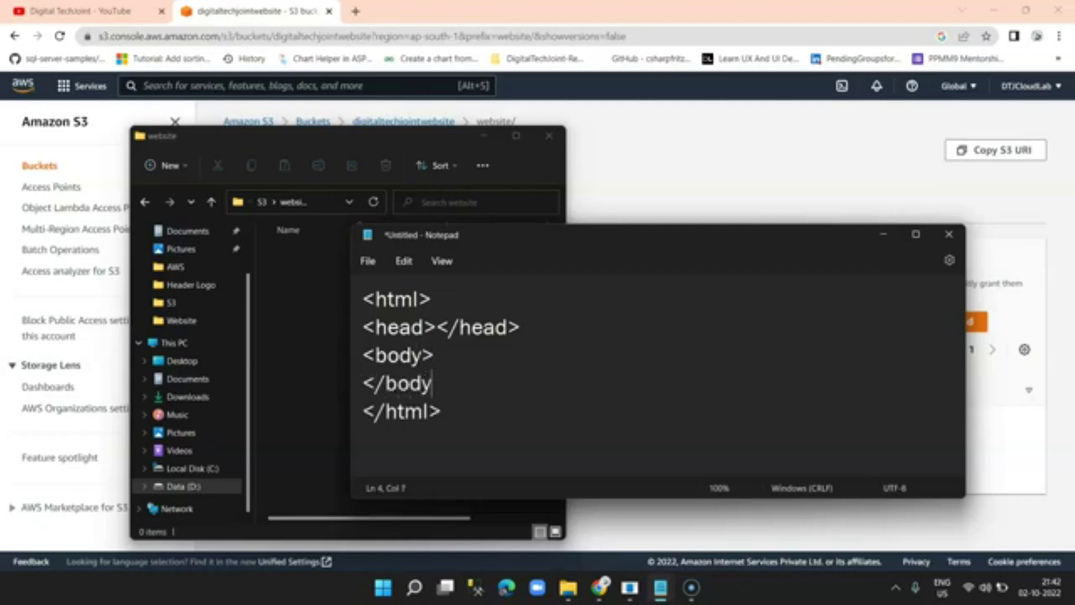
- Insert a <br/> line break tag inside the body, followed by a new line
key("Up")
key("Return")
type("<p>")
key("Return")
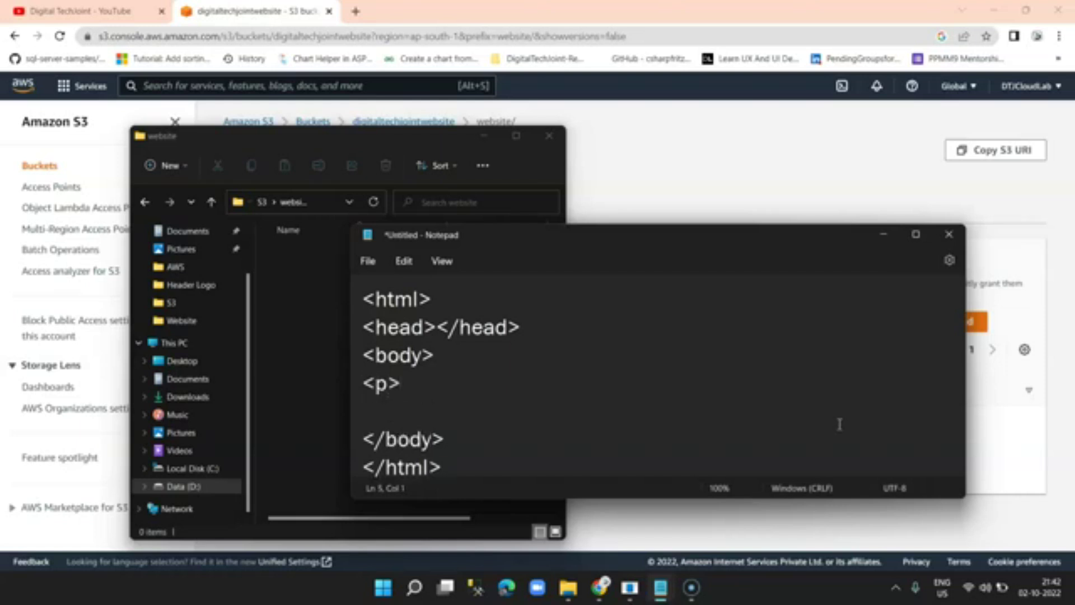
key("BackSpace")
key("BackSpace")
key("BackSpace")
type("br")
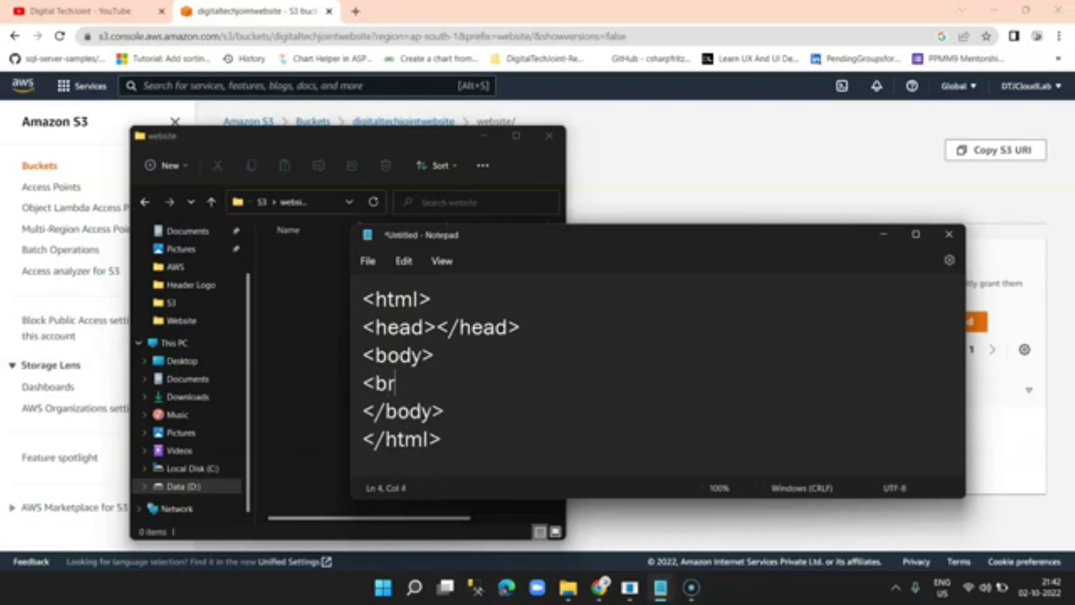
type("/>")
key("Return")
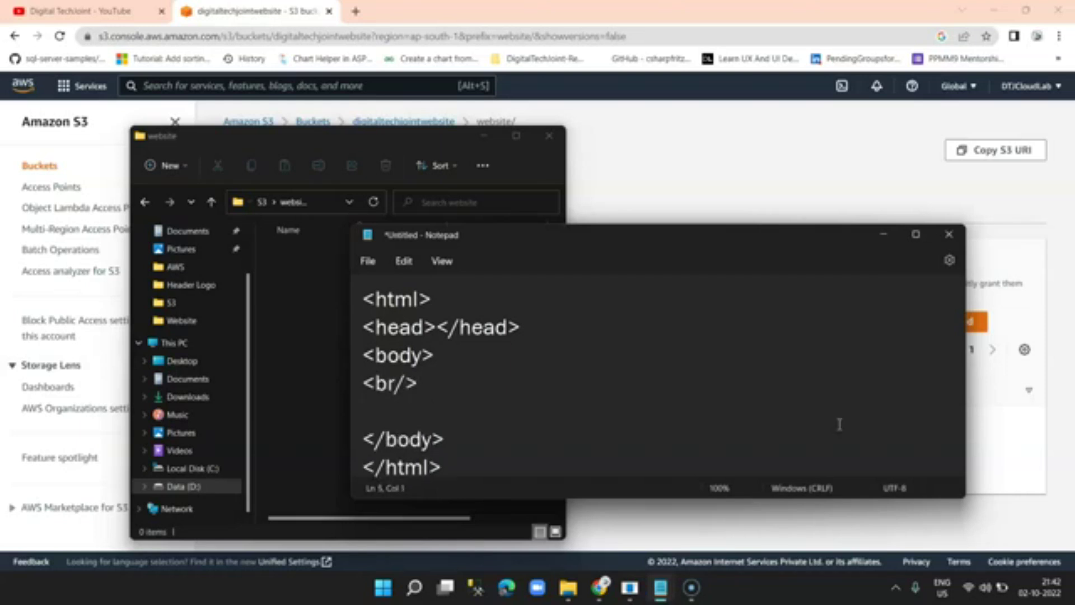
- Add the heading <h1>Welcome To Digital TechJoint</h1> below the line break tag
type("<h1")
type(">D")
key("BackSpace")
type("Welecom")
key("BackSpace")
key("BackSpace")
key("BackSpace")
key("BackSpace")
type("come ")
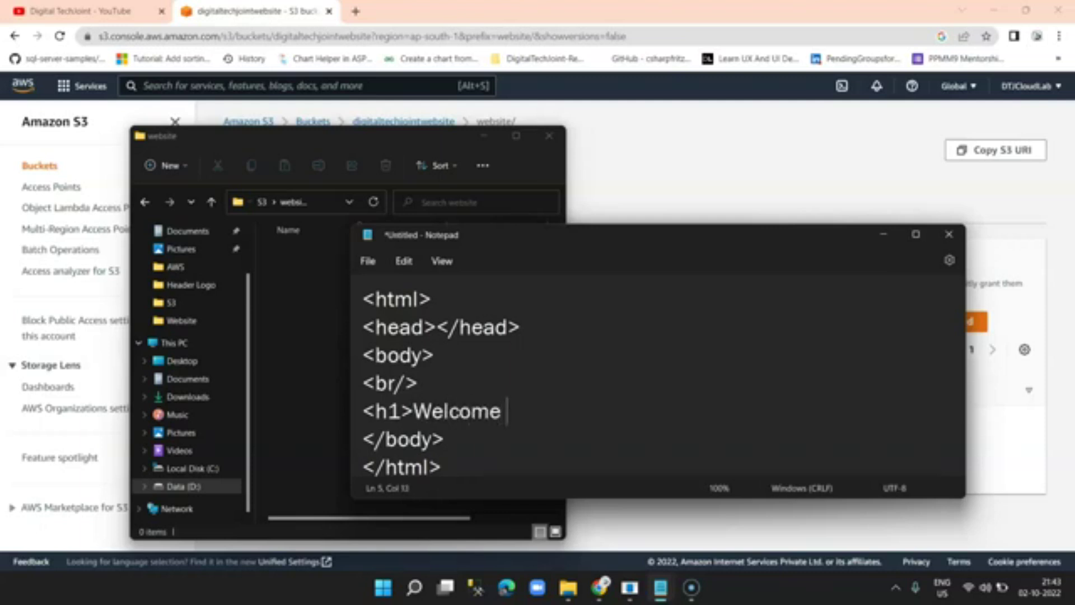
type("To Digital")
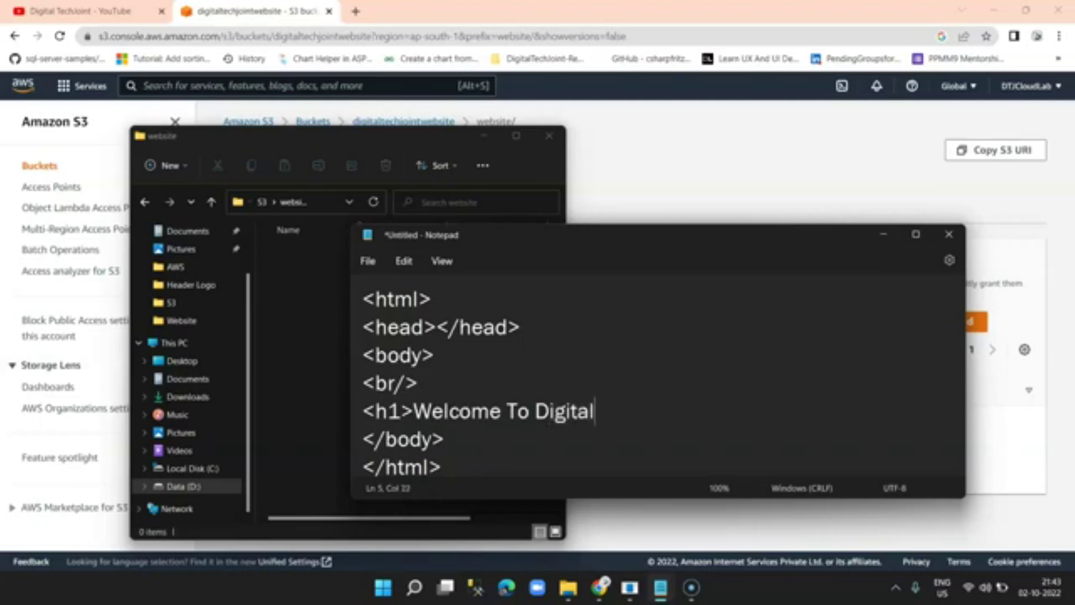
type(" TECh")
key("BackSpace")
key("BackSpace")
key("BackSpace")
type("ech")
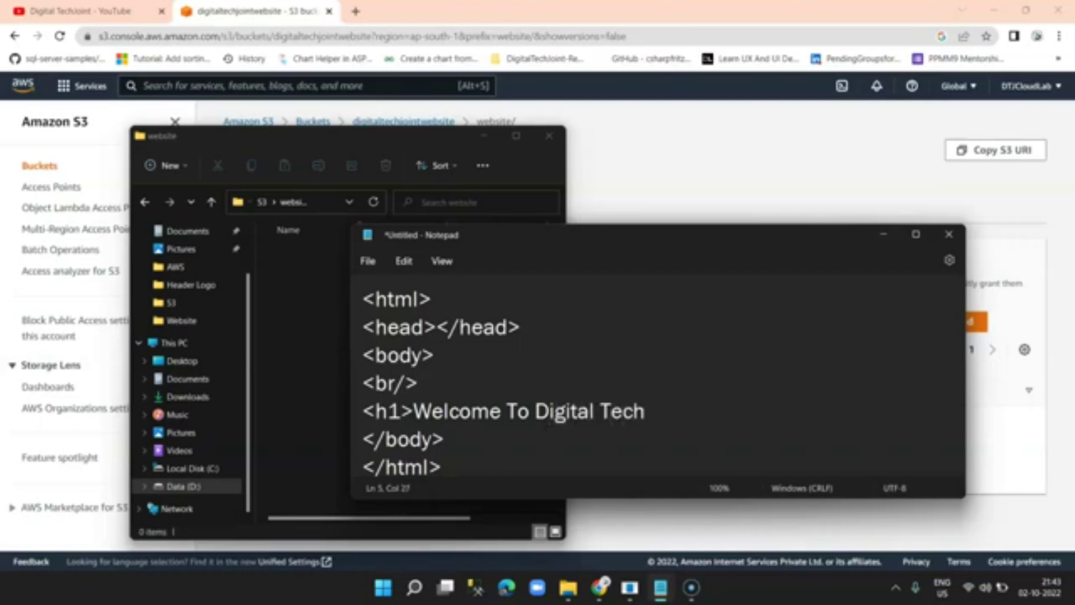
type("Joint")
key("BackSpace")
type("</h1>")
key("Return")
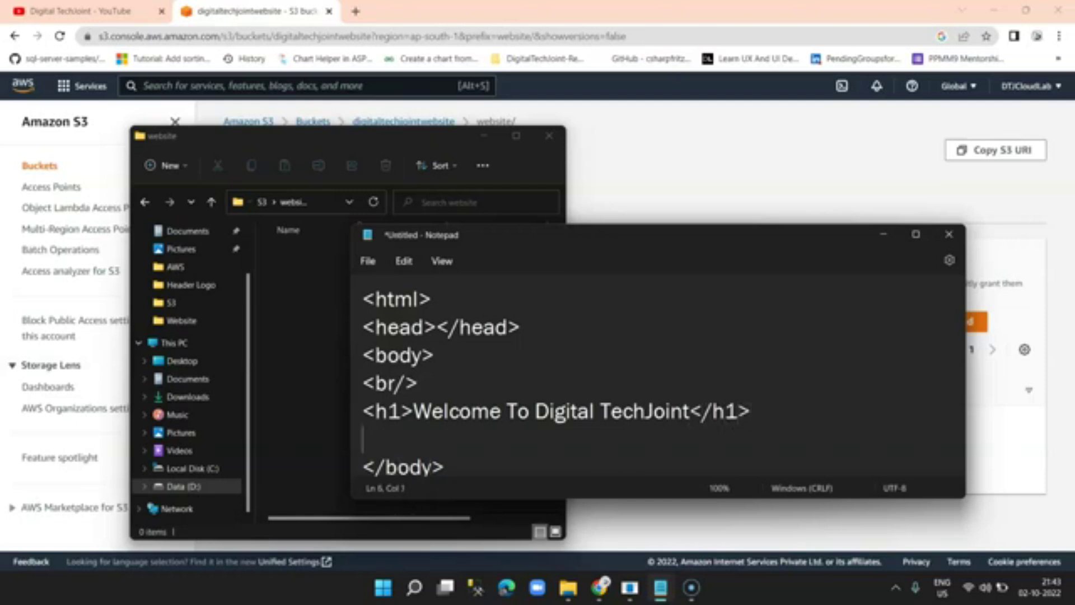
key("Return")
type("<p>")
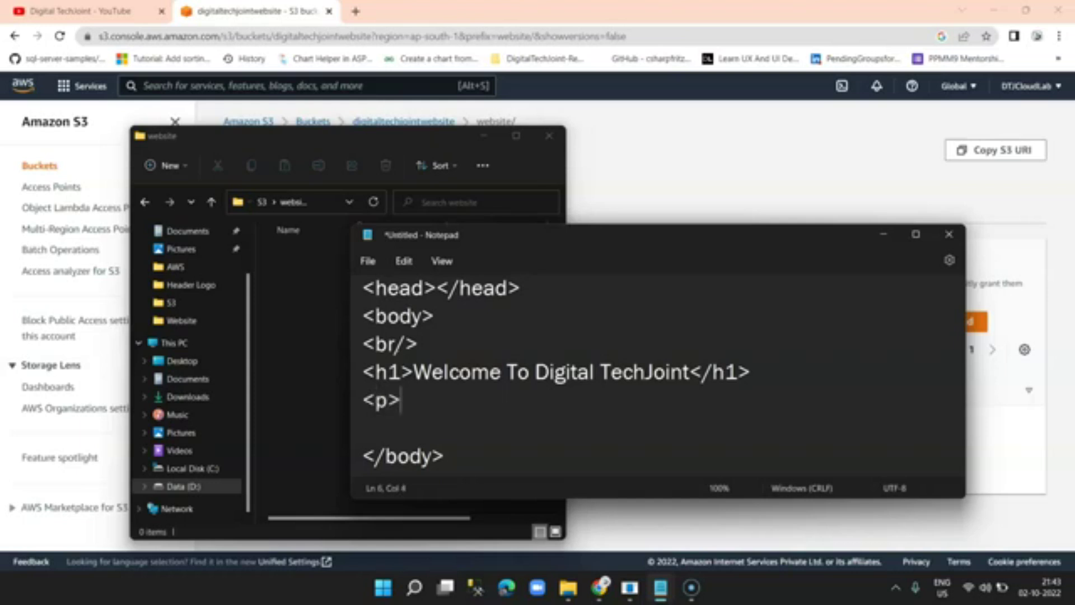
key("Return")
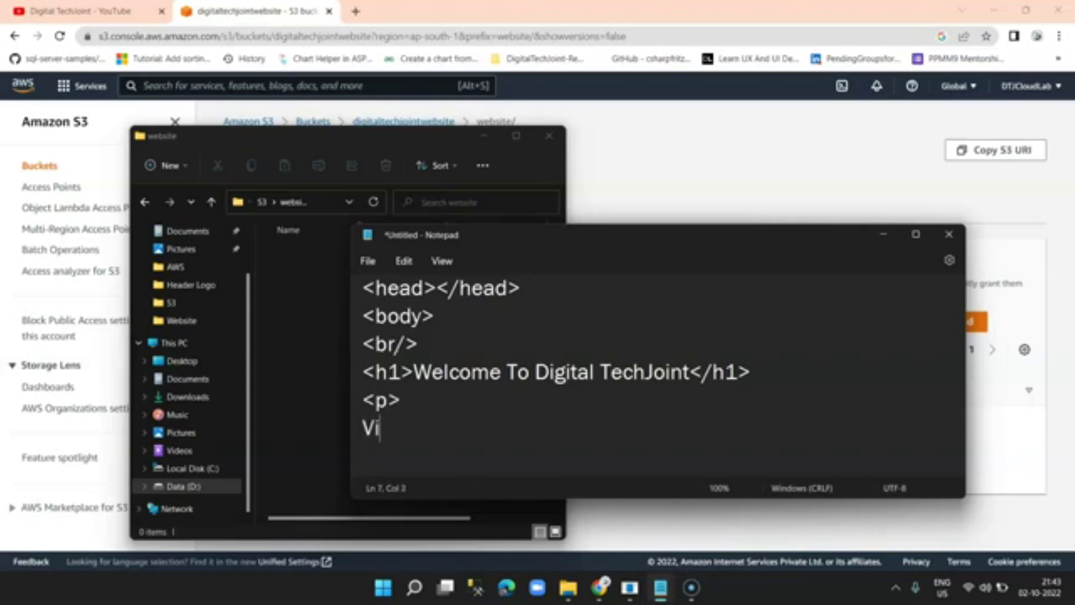
type("Visit our ch")
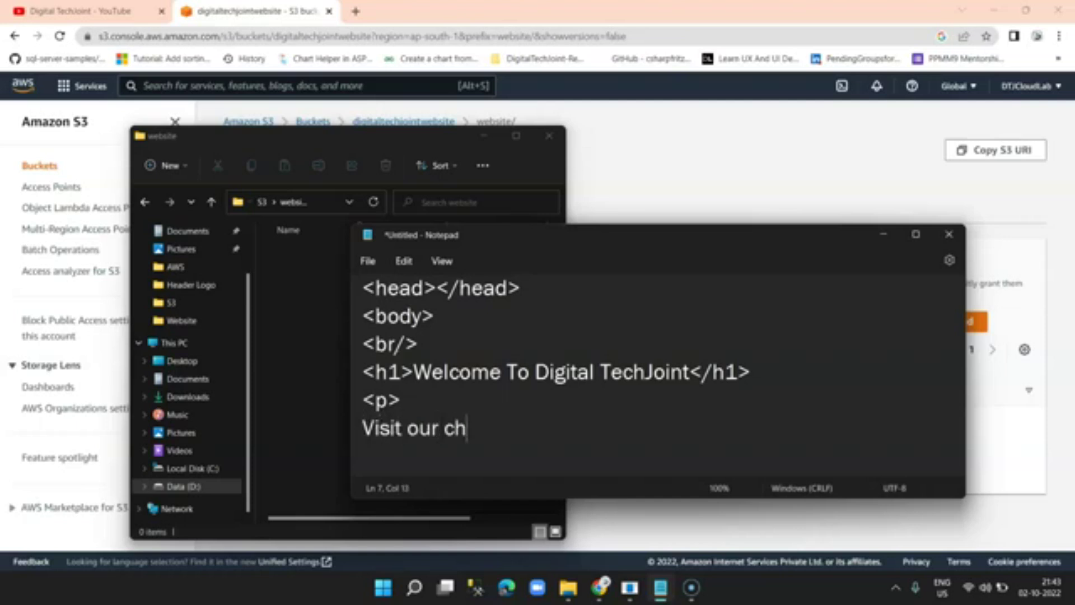
type("annel fo")
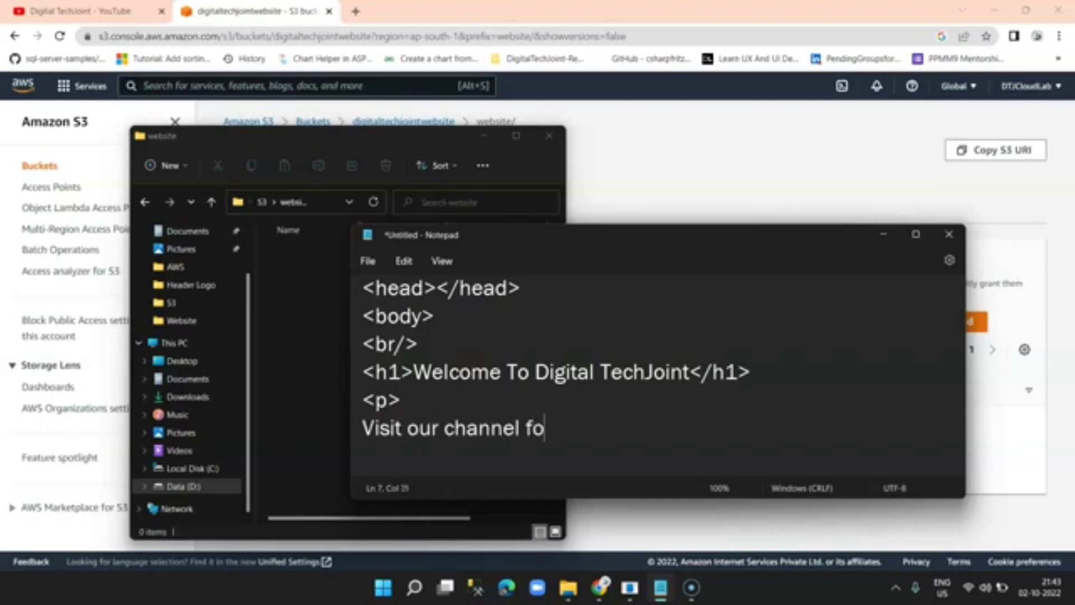
type("r more videos ..<a href=\"https://")
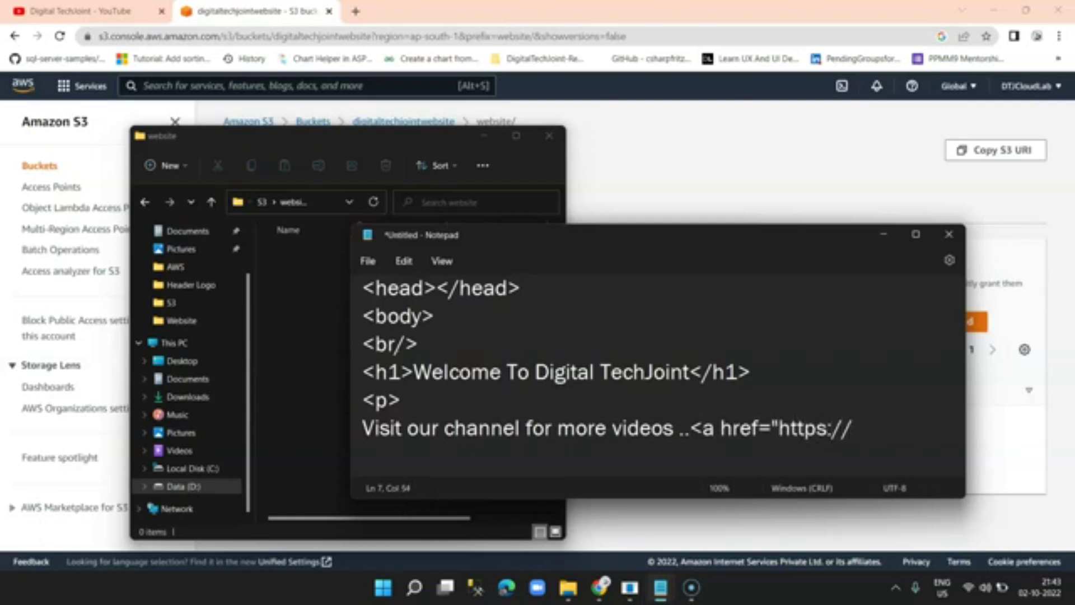
type("www.d")
key("BackSpace")
type("youtube.com/DigitalTechJoint\">Click Here")
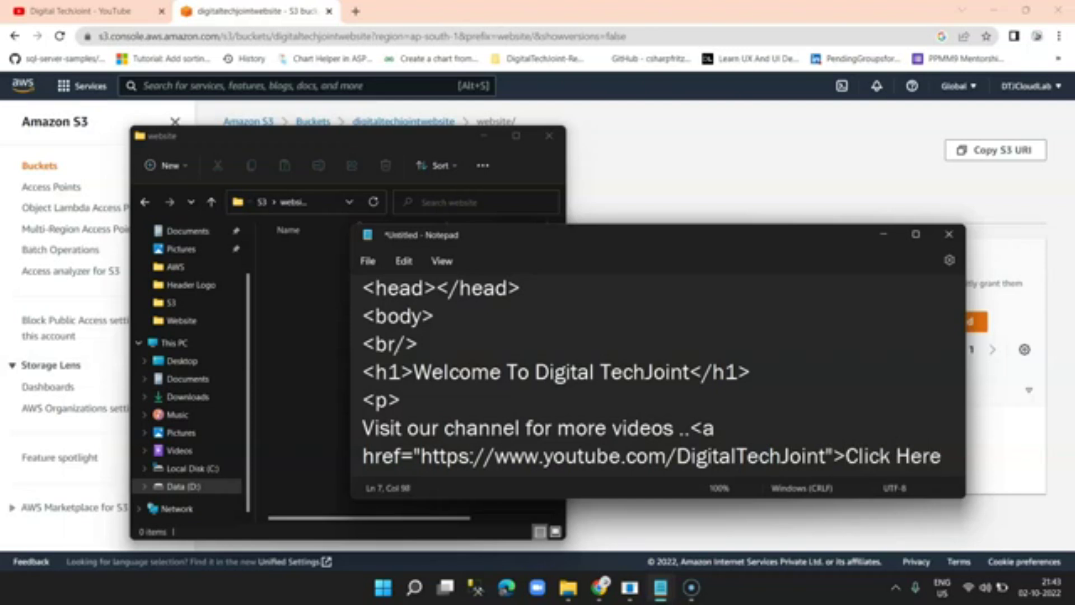
type("</a")
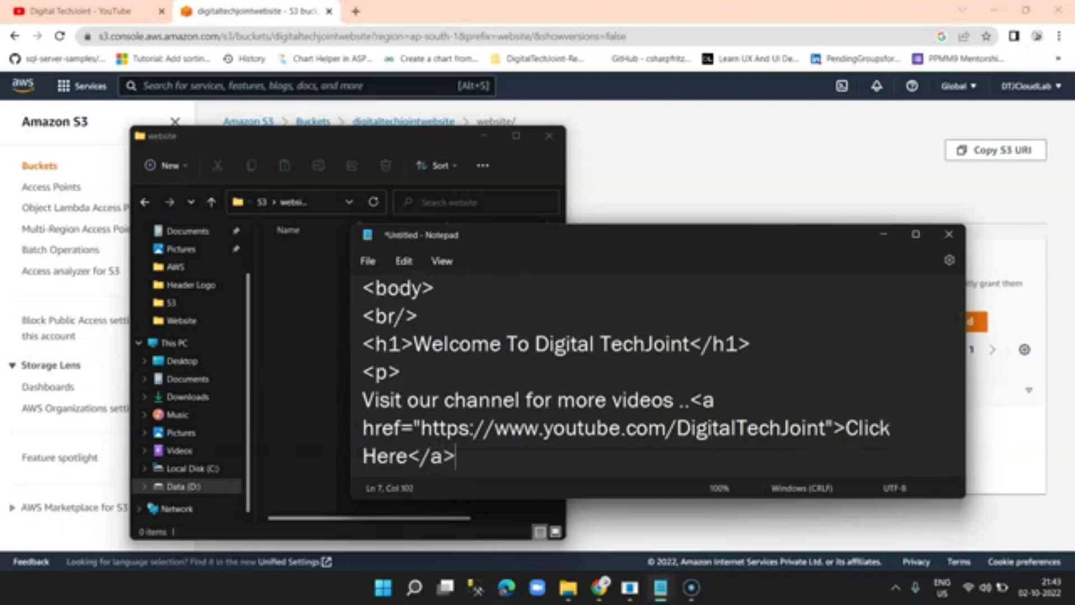
type(">")
key("Return")
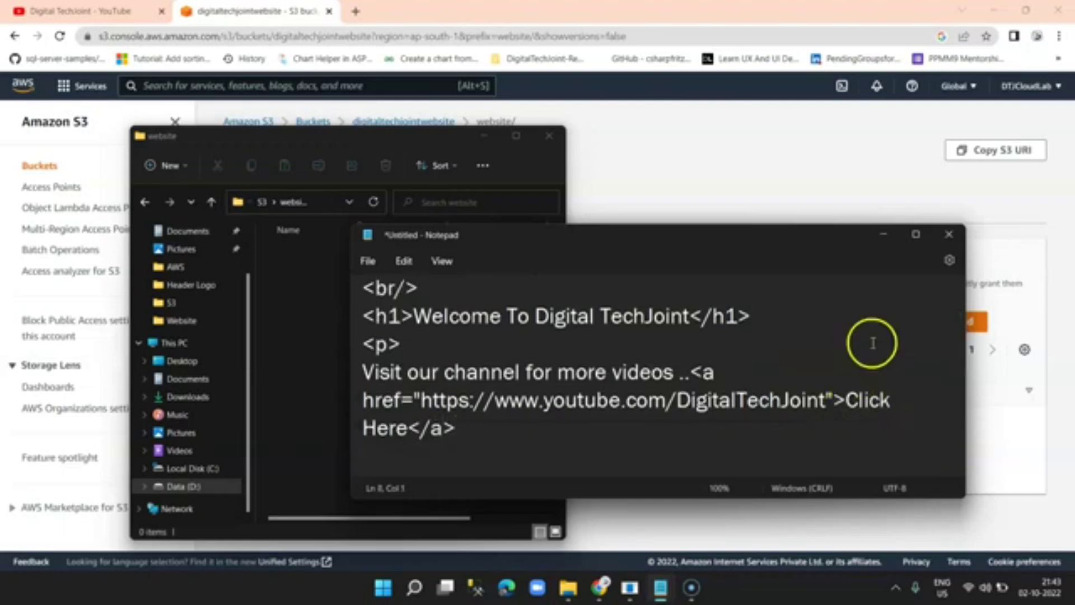
- Save the document as First.html in the Handons > AWS > Website folder
left_click(368, 260)
left_click(391, 356)
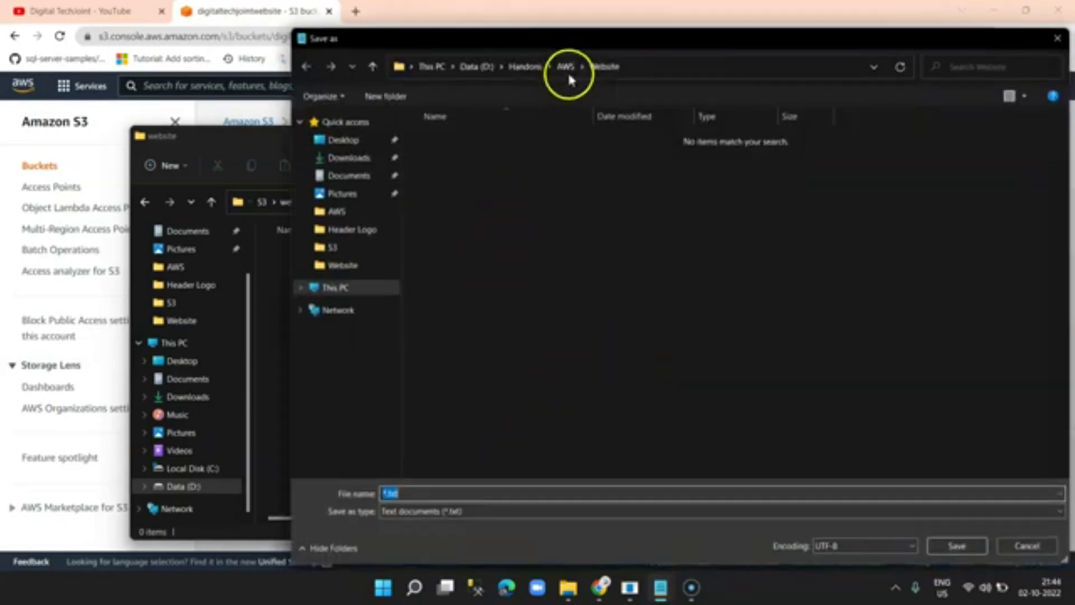
left_click(603, 68)
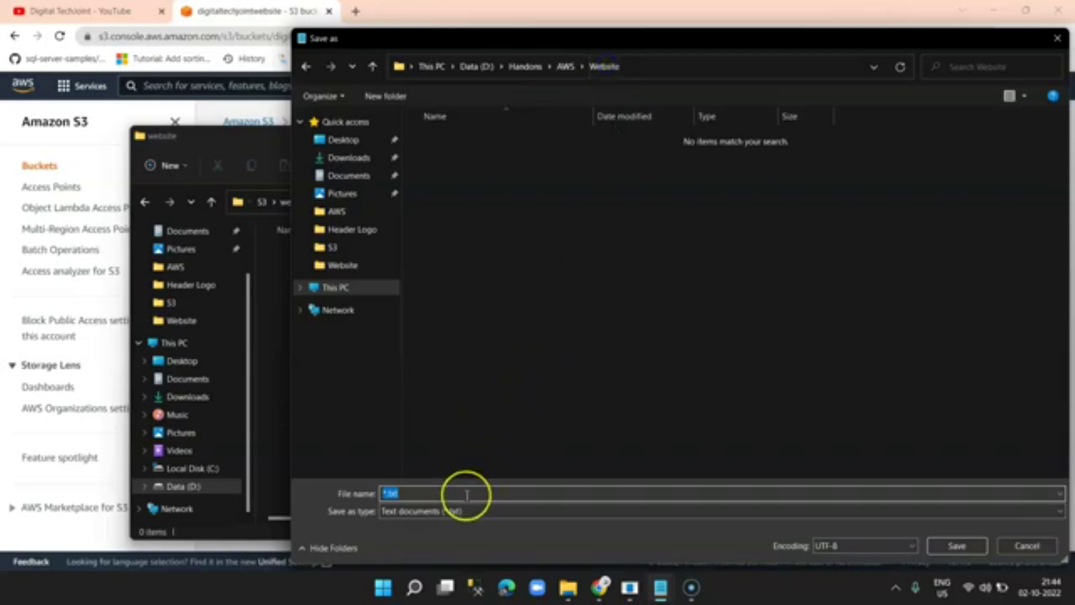
type("irst")
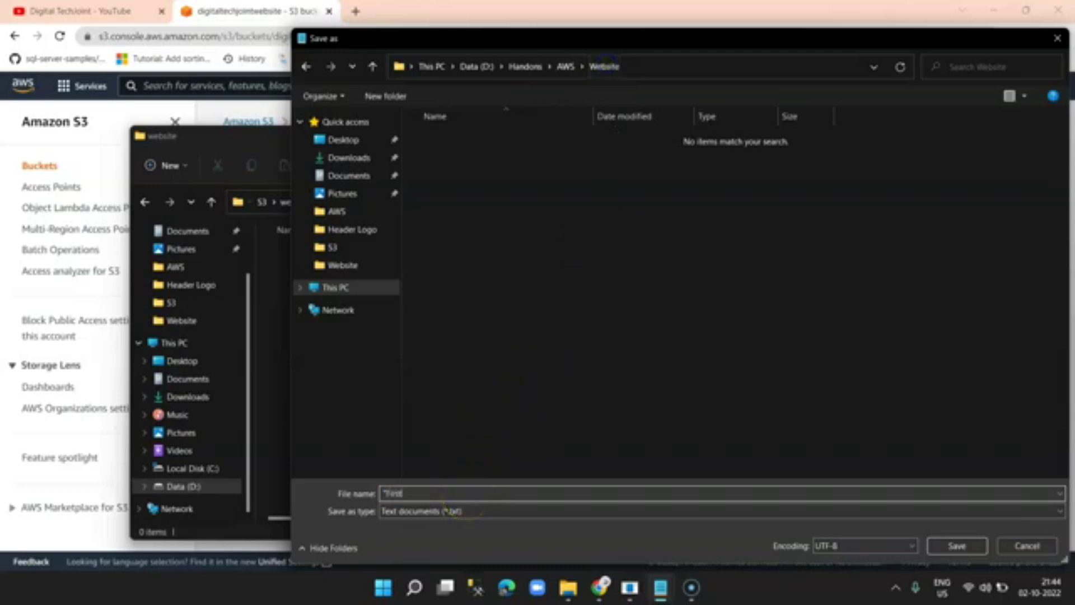
type("First.html\"")
key("Return")
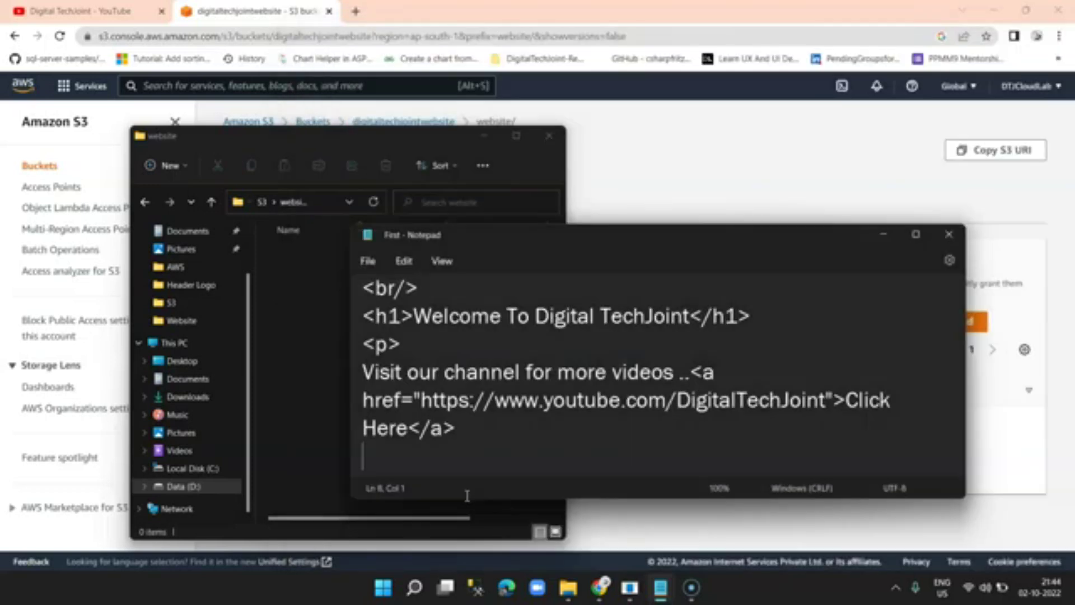
- Copy all of the First page's markup into a new blank document
key("ctrl+a")
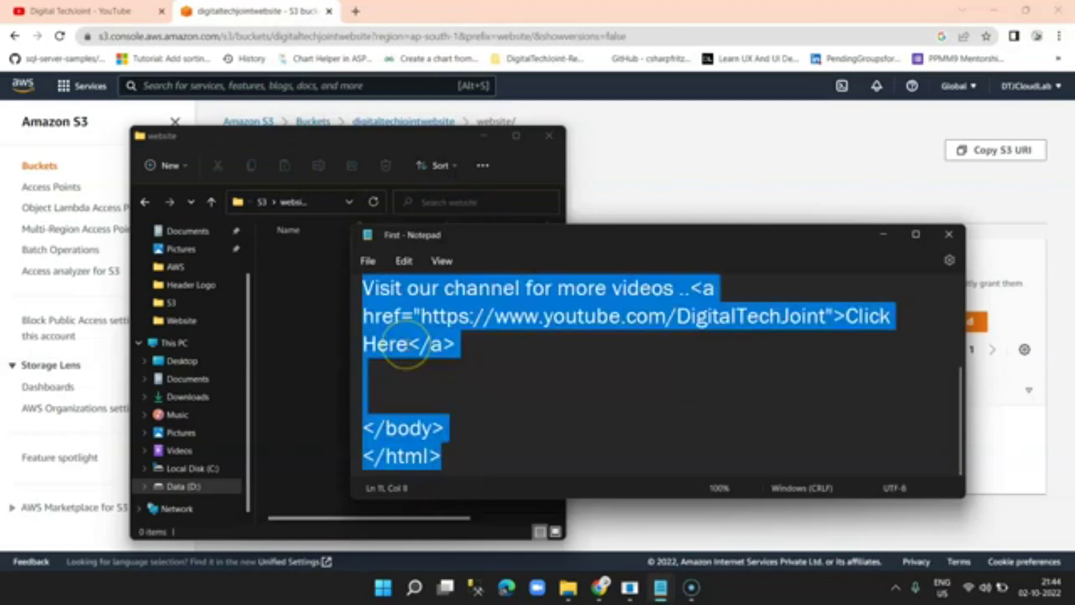
left_click(368, 261)
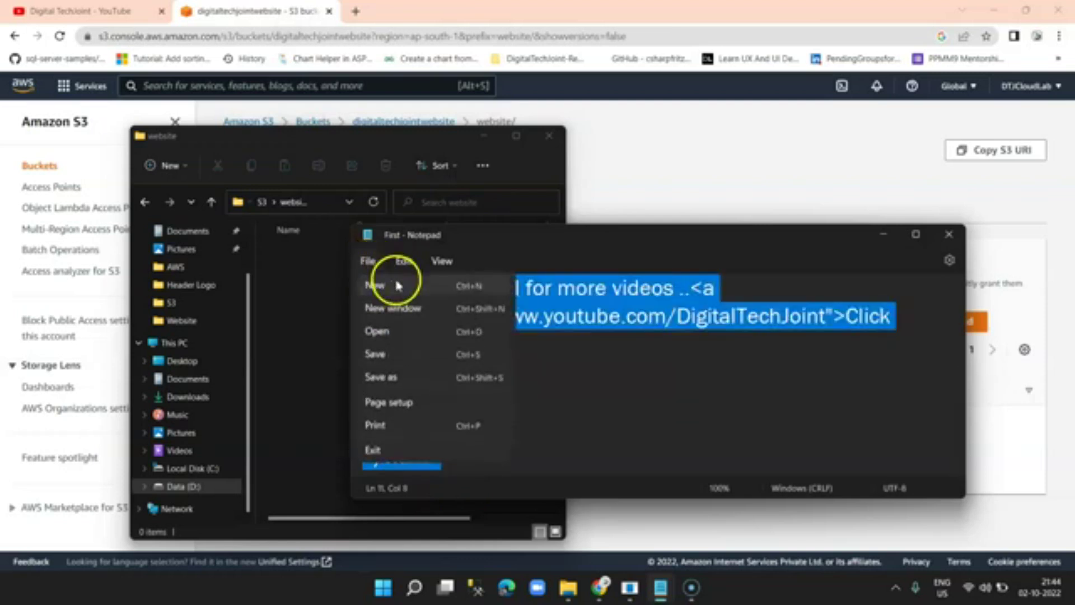
left_click(392, 278)
type("<html> <head></head> <body> <br/> <h1>Welcome To Digital TechJoint</h1> <p> Visit our channel for more videos ..<a href=\"https://www.youtube.com/DigitalTechJoint\">Click Here</a>   </body> </html>")
- Replace the h1 heading text in the new document with "Second Page"
left_click(425, 327)
scroll(476, 392, "down", 1)
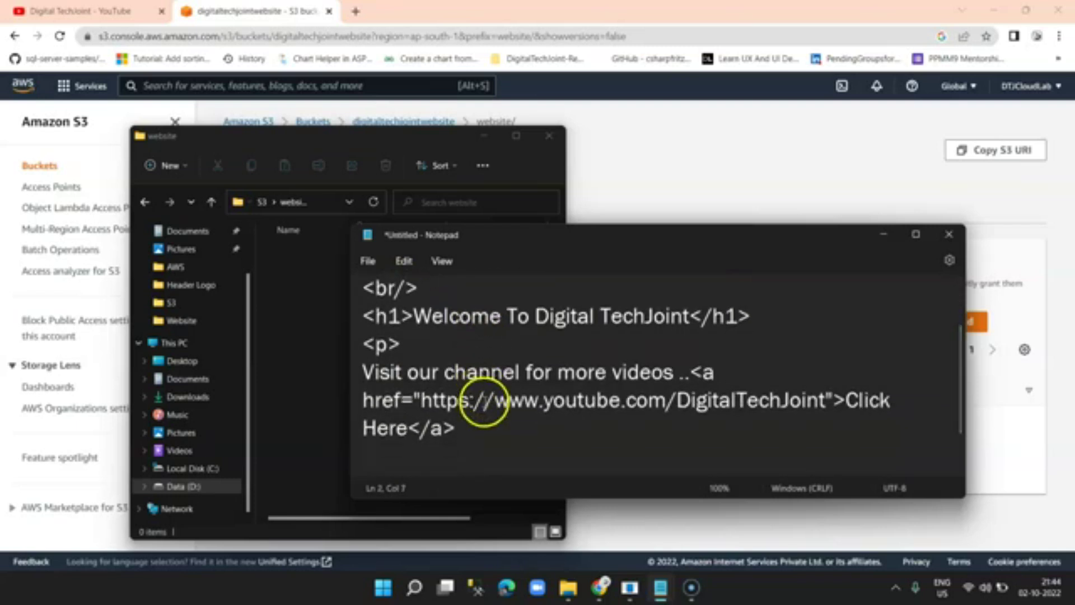
left_click_drag(414, 316, 690, 315)
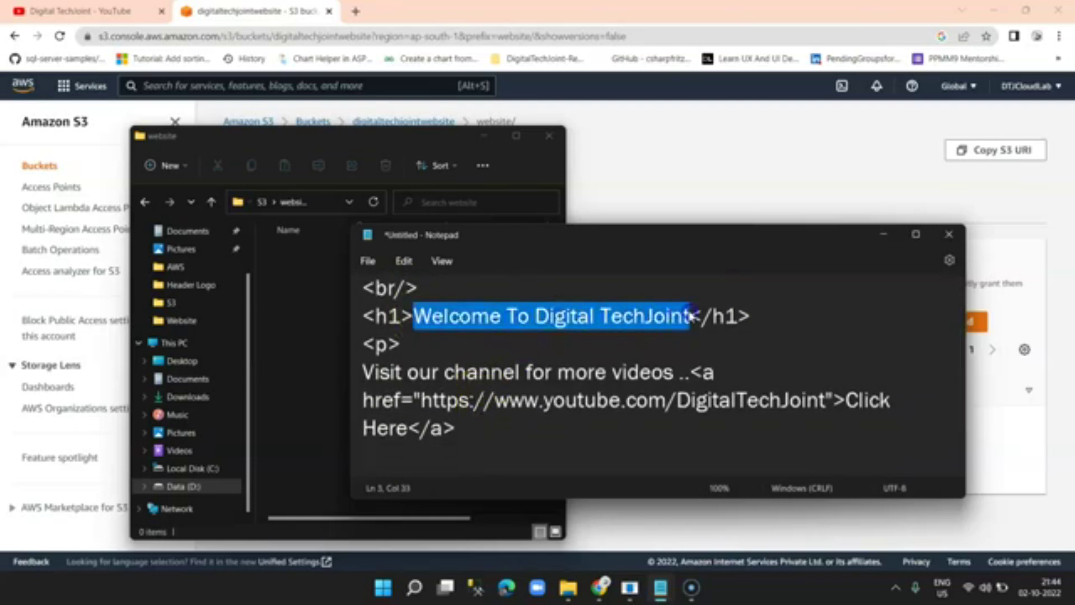
type("Second Page")
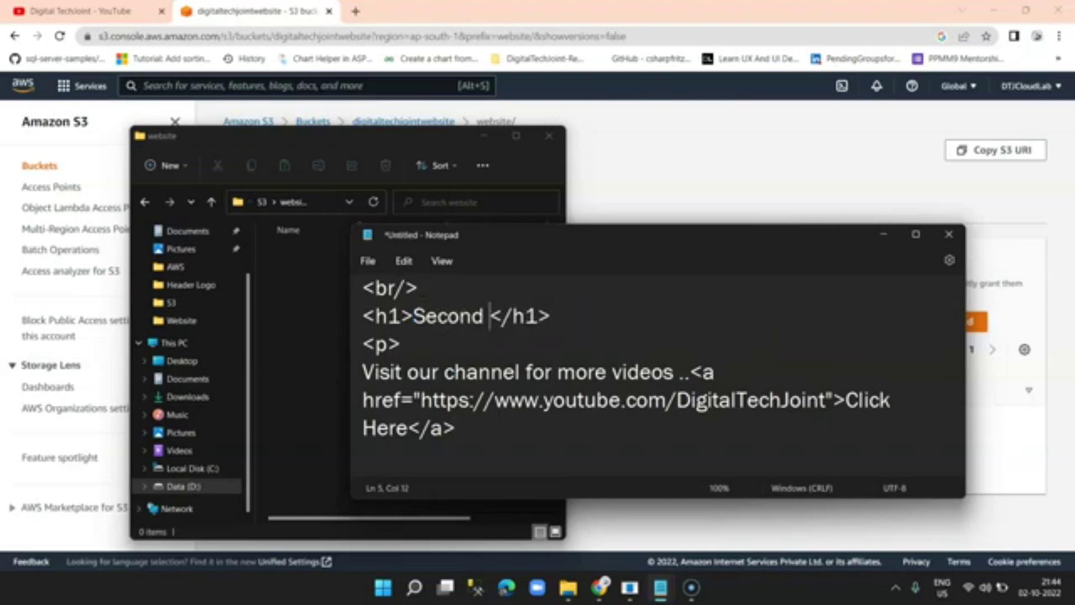
- Try to save the new document as second.html in the Website folder, declining to replace the existing file
left_click(368, 260)
left_click(385, 375)
type("\"second")
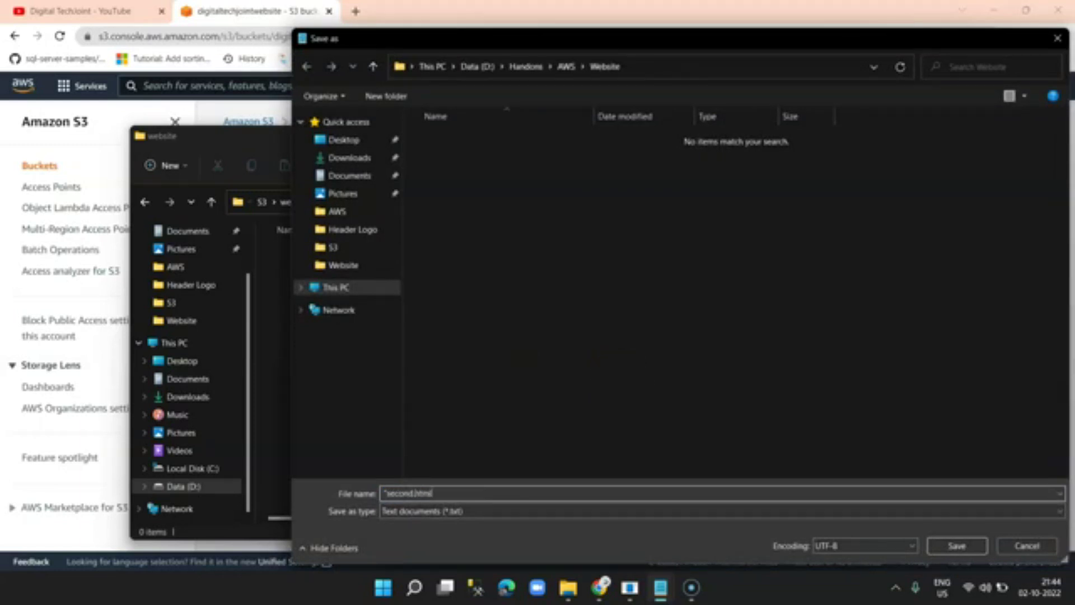
key("Return")
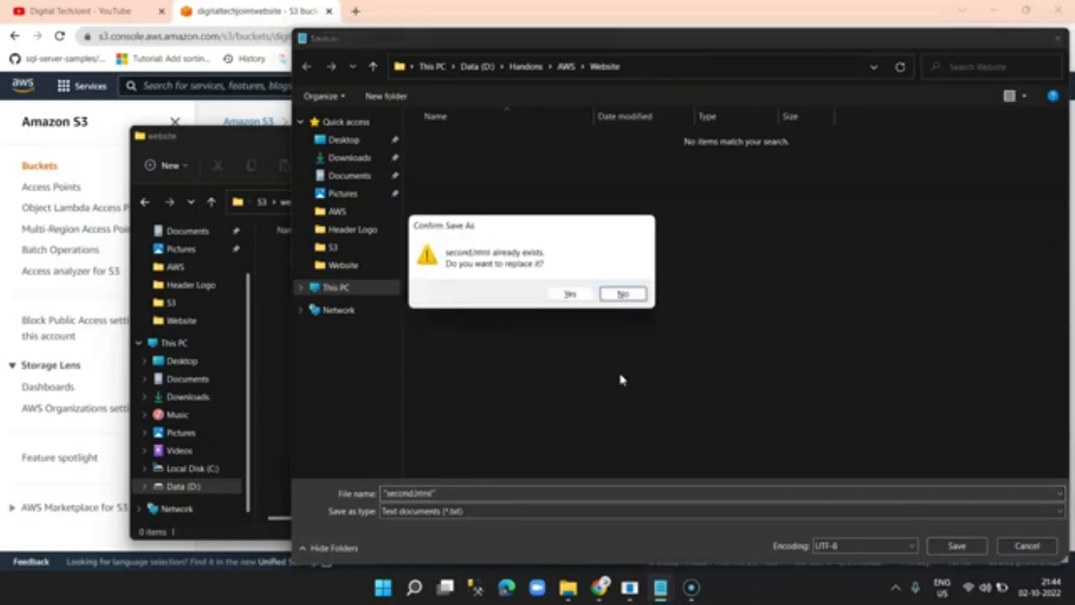
left_click(620, 295)
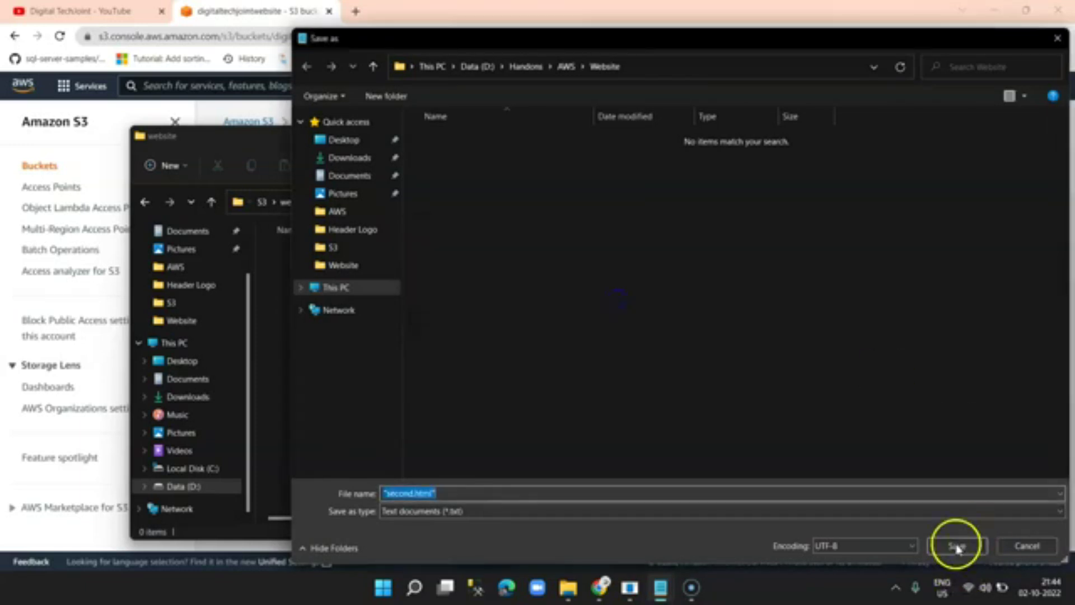
- Save the second page as second.html with type All files in Data (D:) > AWS > S3 > website, and close the document
left_click(585, 512)
left_click(474, 531)
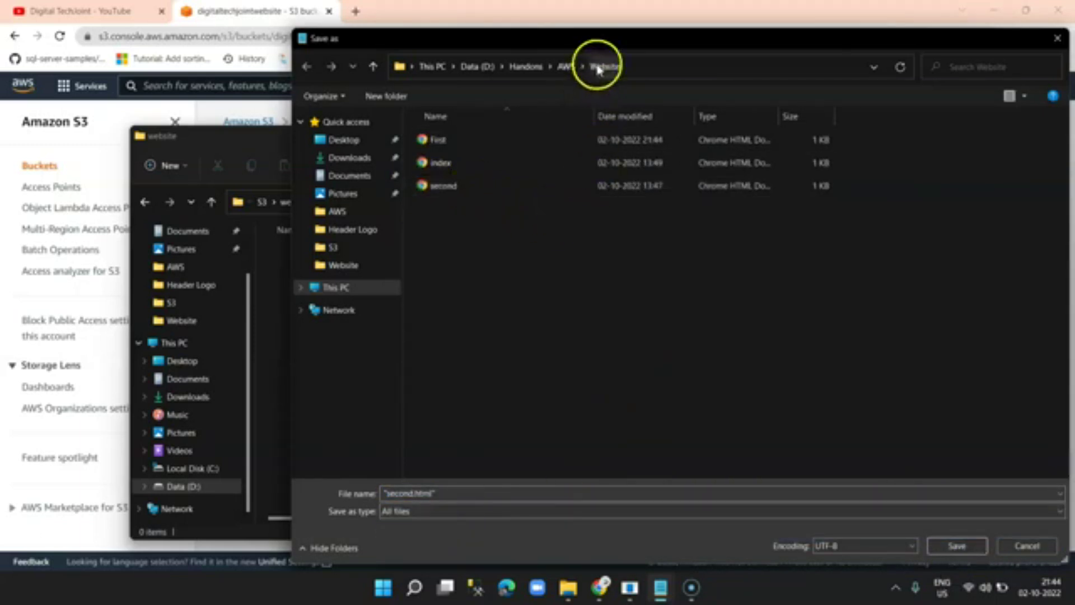
left_click(476, 66)
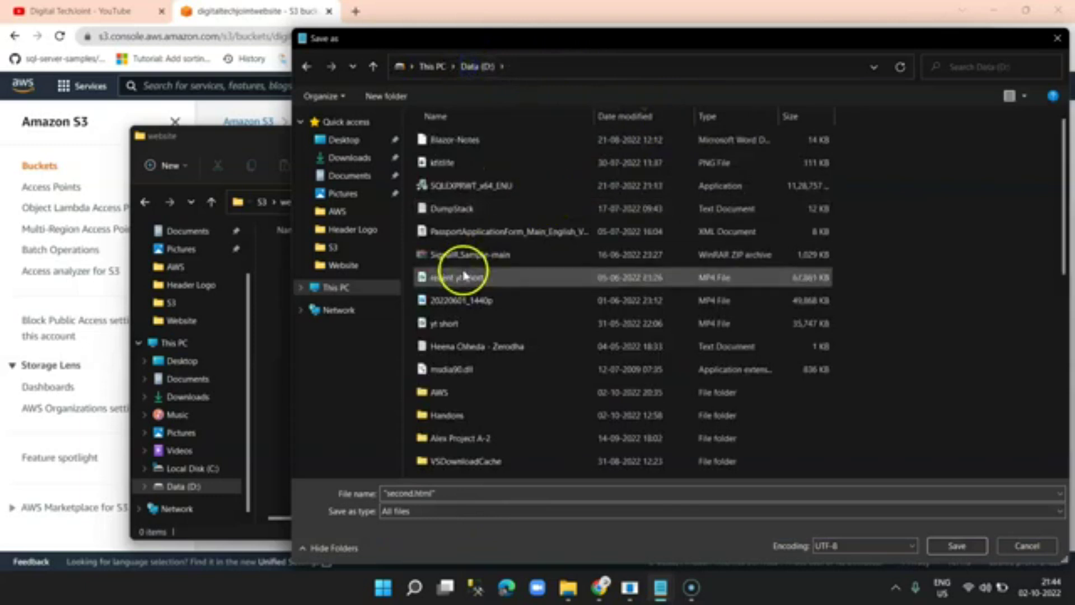
double_click(470, 396)
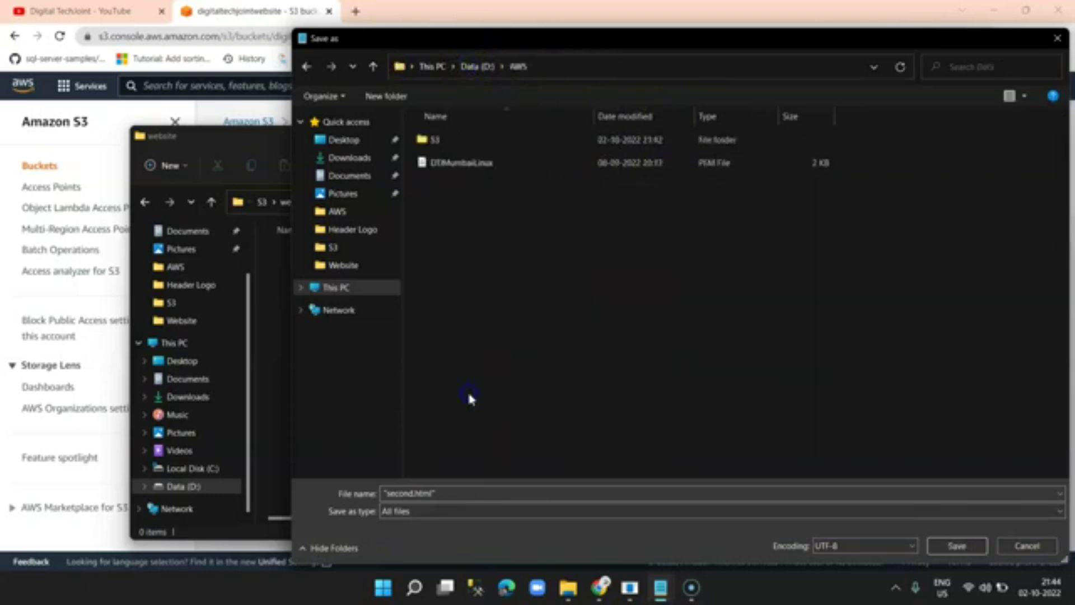
double_click(423, 143)
double_click(432, 140)
left_click(483, 488)
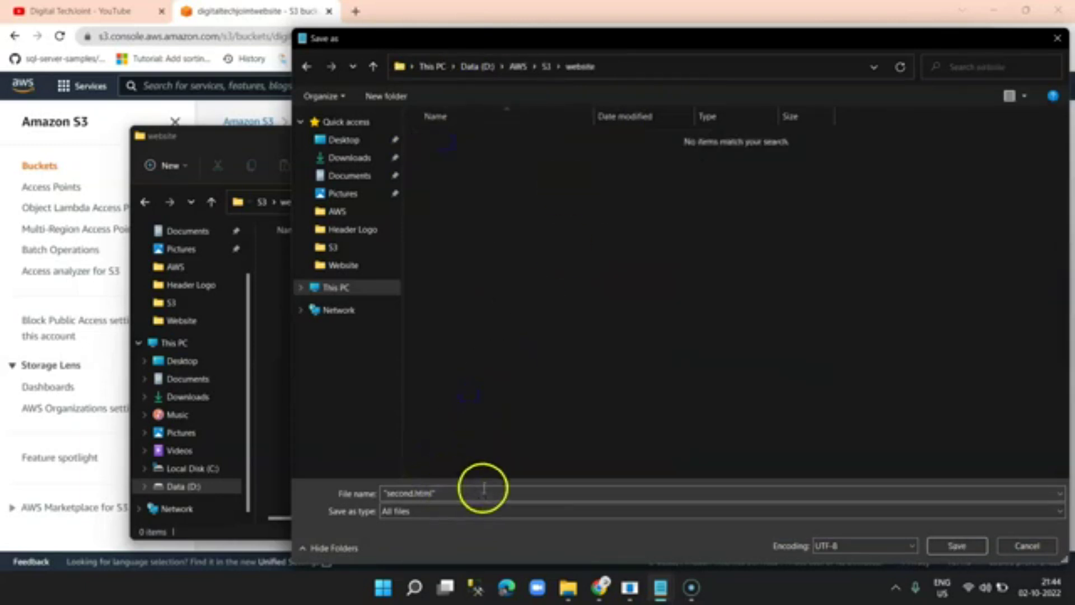
left_click(959, 547)
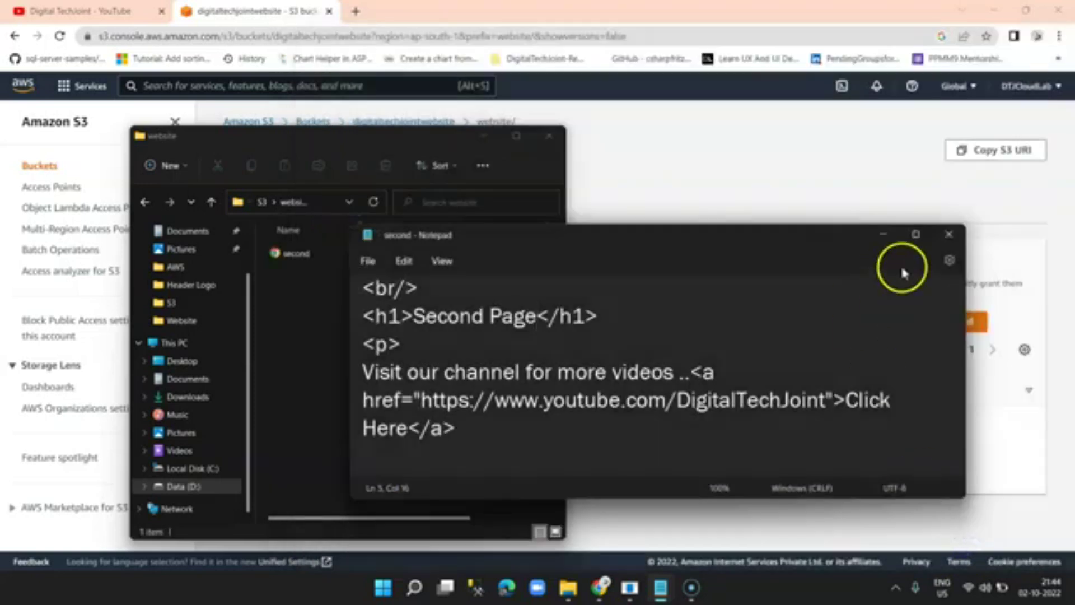
left_click(948, 234)
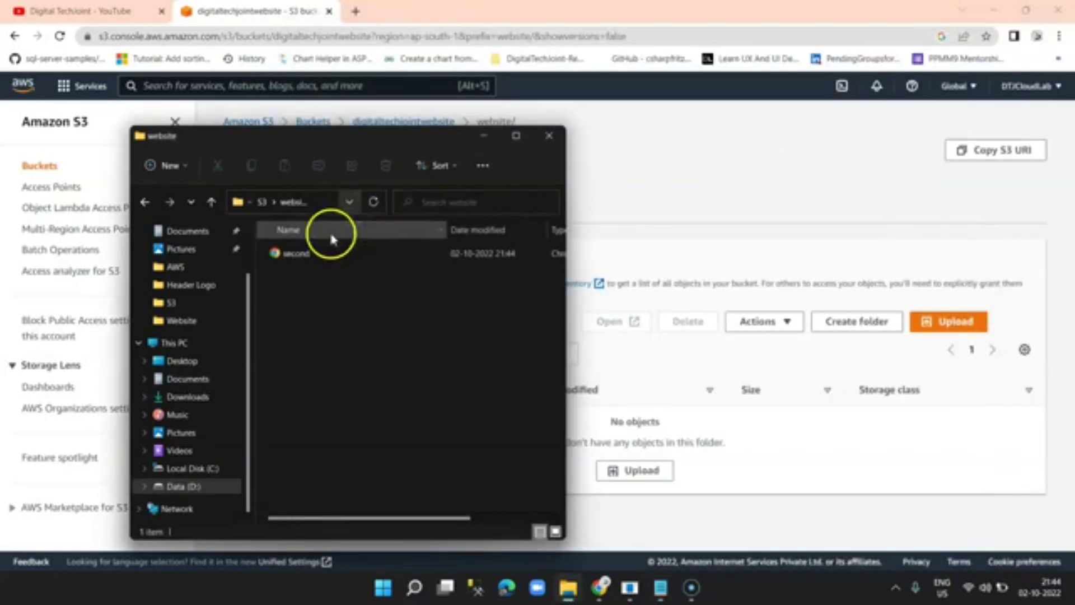
left_click(261, 201)
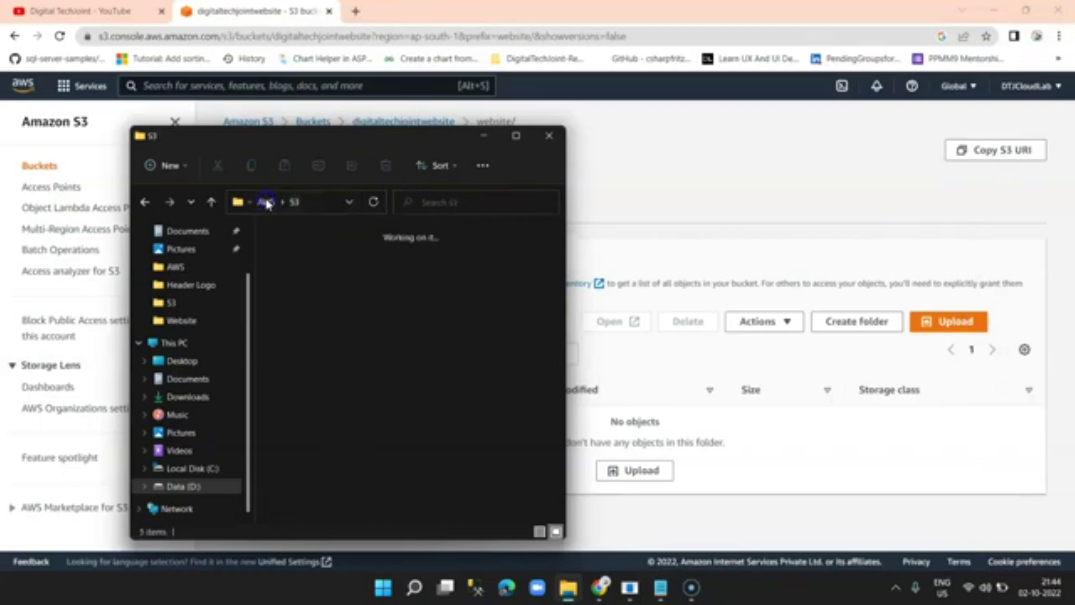
left_click(180, 488)
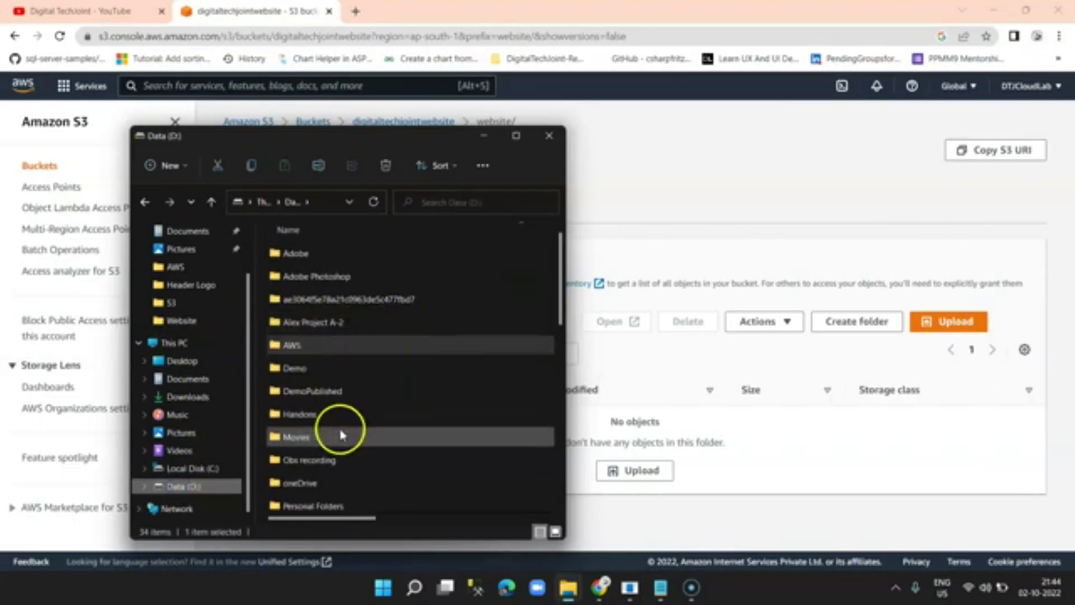
double_click(305, 348)
double_click(301, 253)
double_click(311, 253)
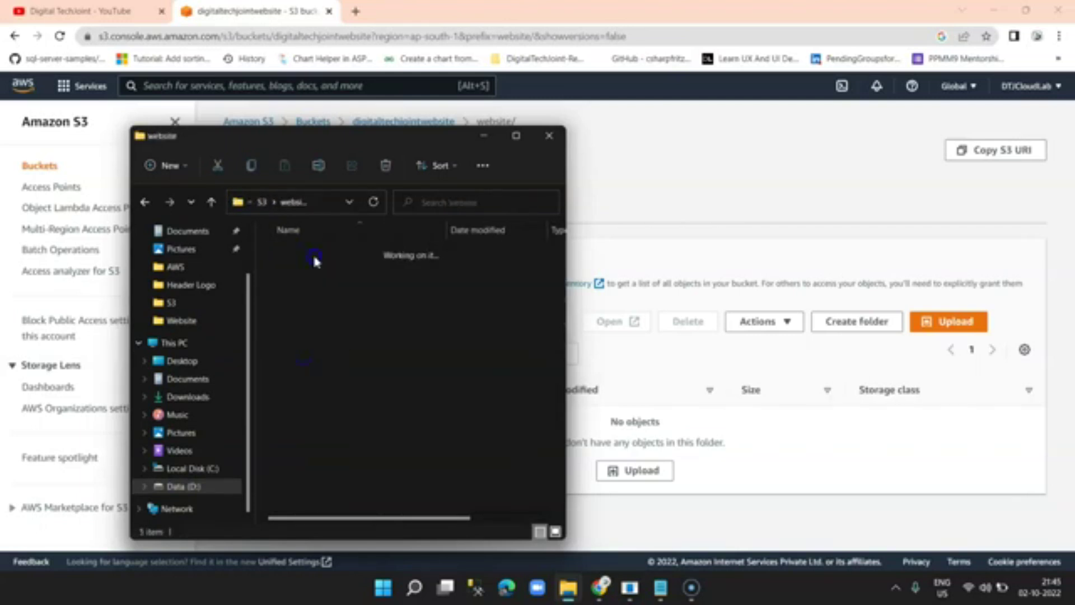
left_click(302, 257)
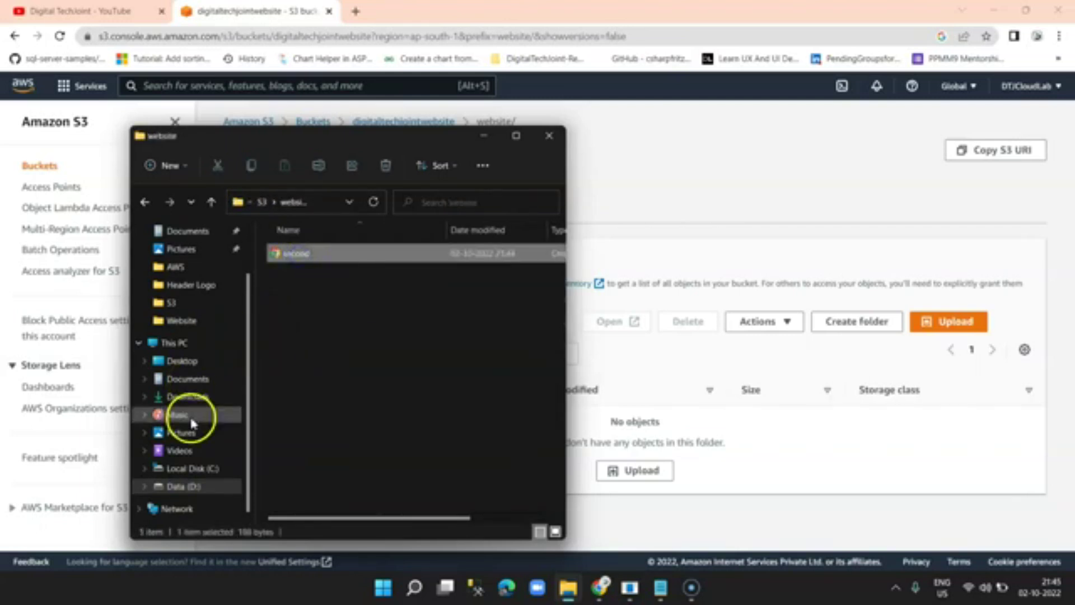
- Copy the First HTML file from Handons > AWS > Website into the AWS > S3 > website folder on Data (D:)
left_click(191, 486)
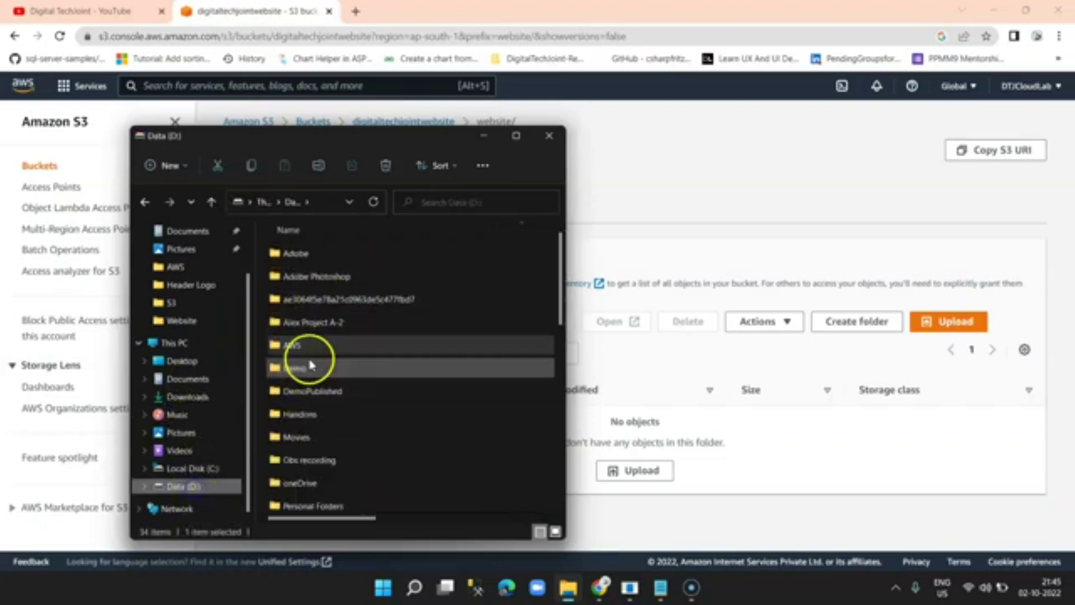
left_click(323, 301)
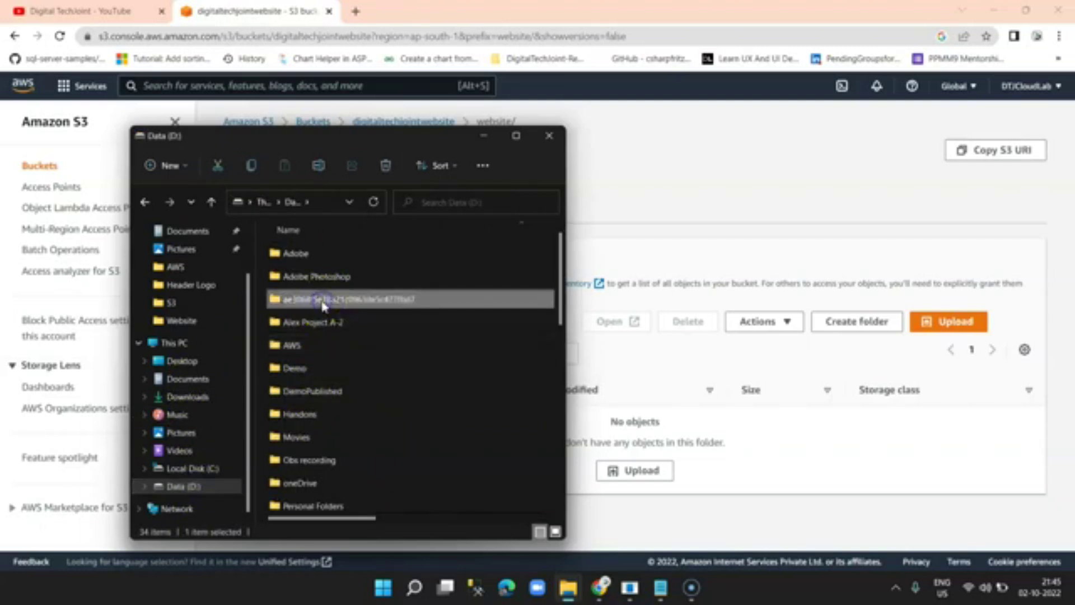
double_click(298, 419)
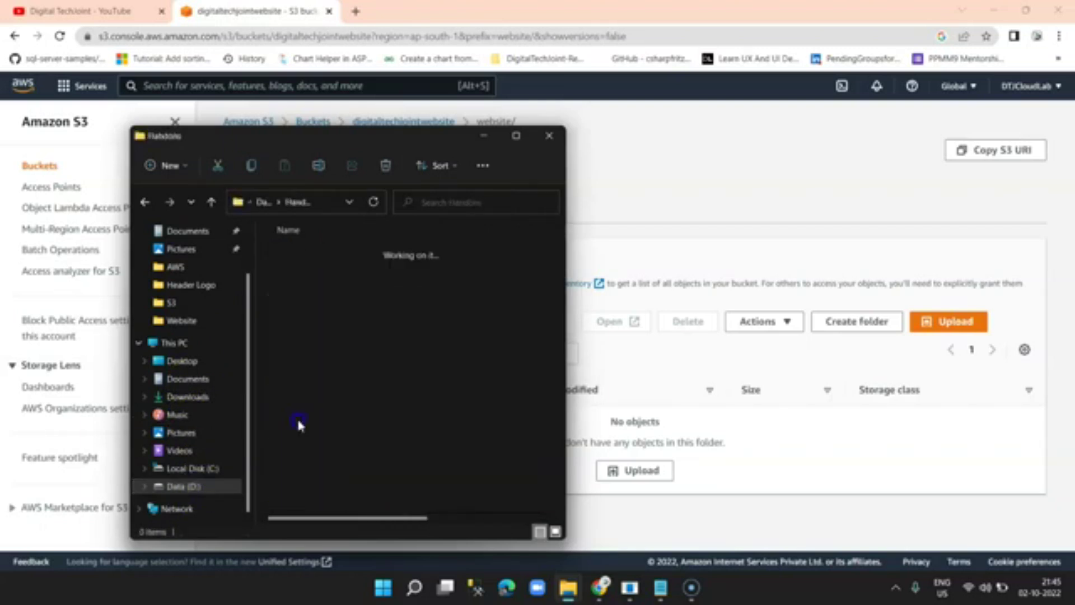
double_click(306, 275)
left_click(303, 255)
double_click(303, 255)
left_click(310, 253)
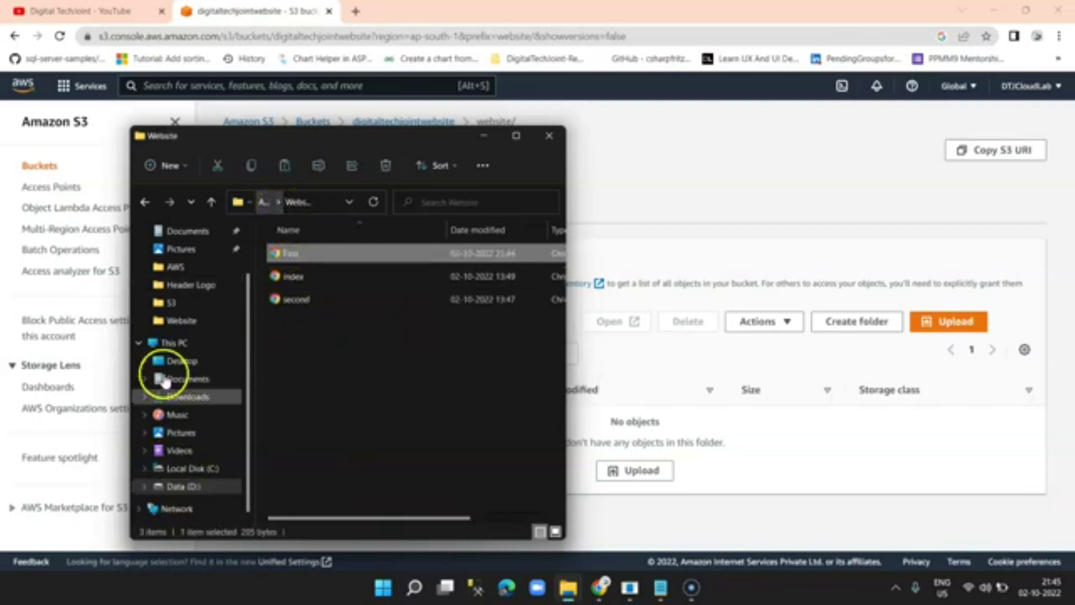
left_click(178, 485)
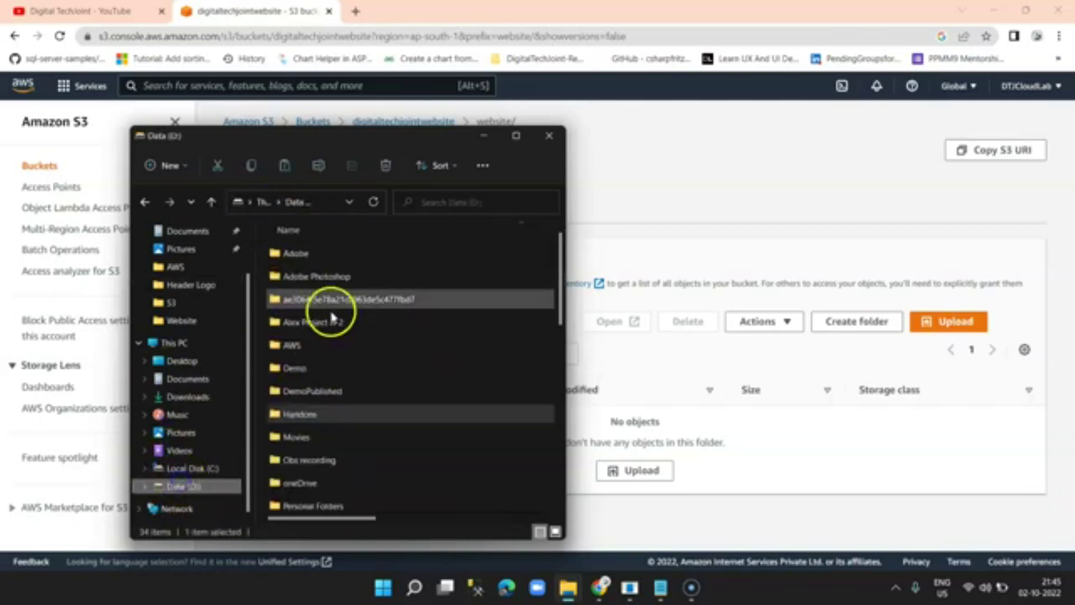
double_click(296, 353)
double_click(303, 252)
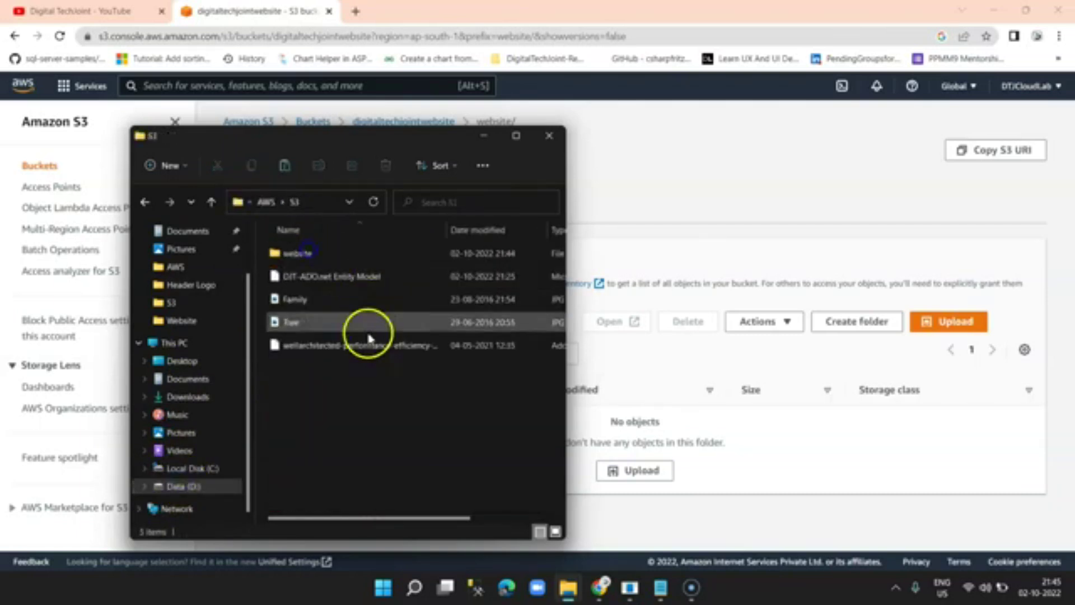
double_click(329, 252)
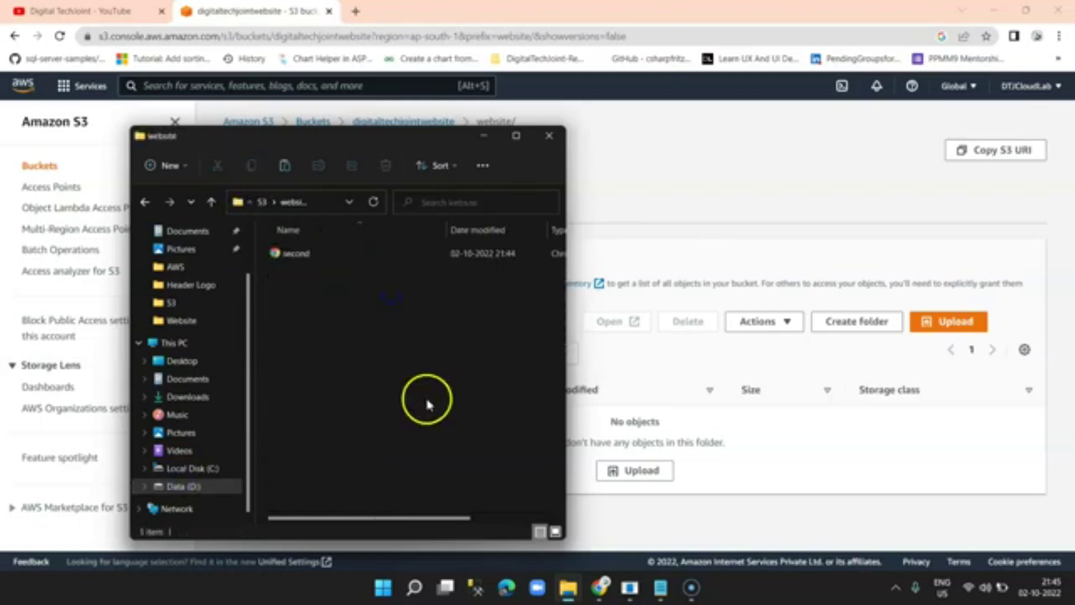
key("ctrl+v")
- Open the copied First file from the S3 > website folder in Notepad and maximize its window
right_click(312, 257)
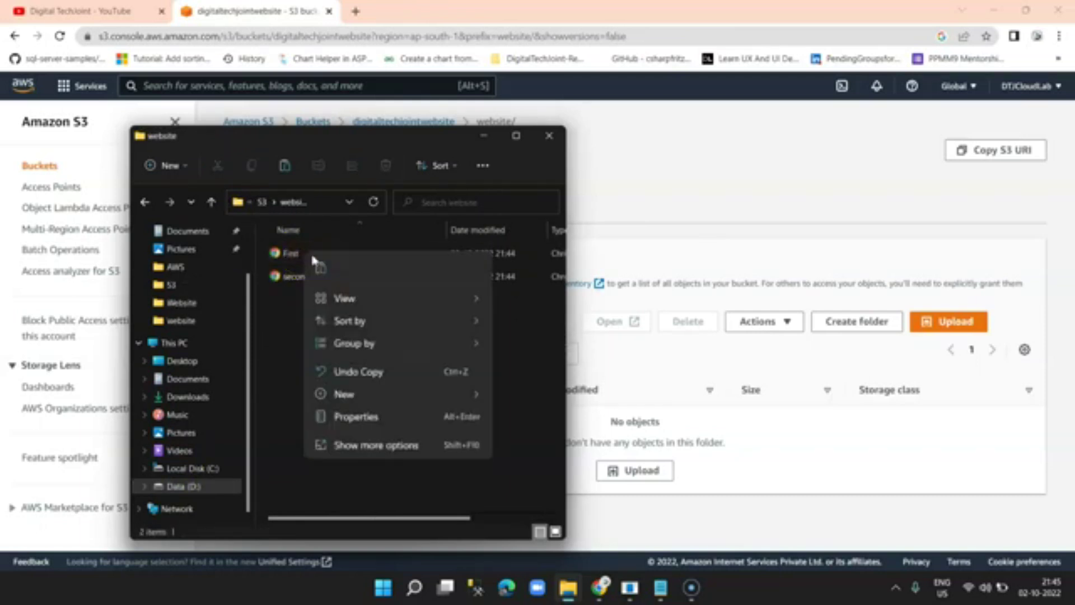
left_click(294, 255)
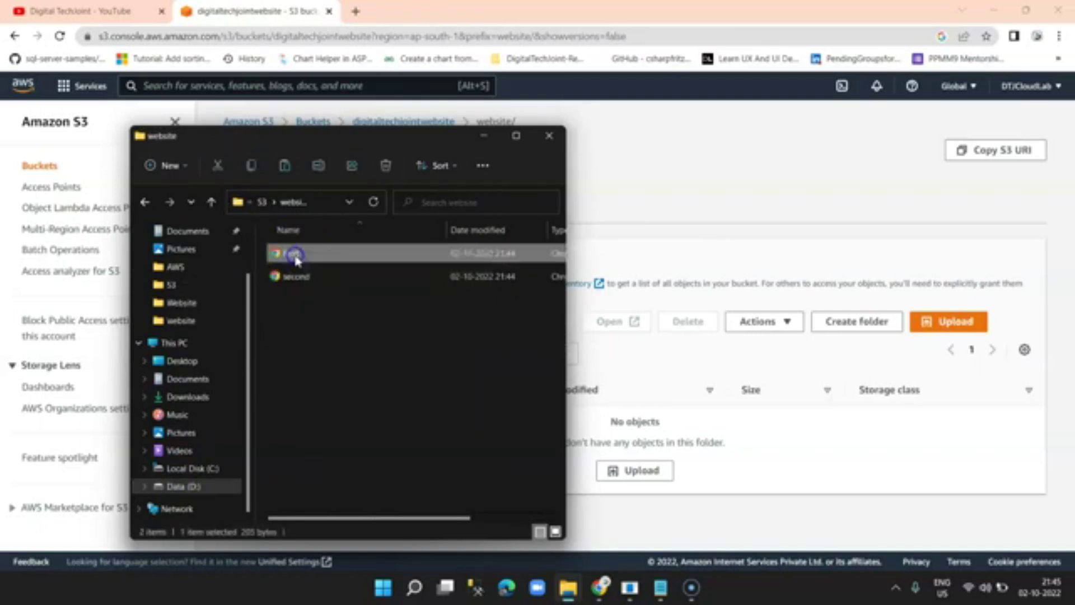
right_click(297, 259)
mouse_move(327, 321)
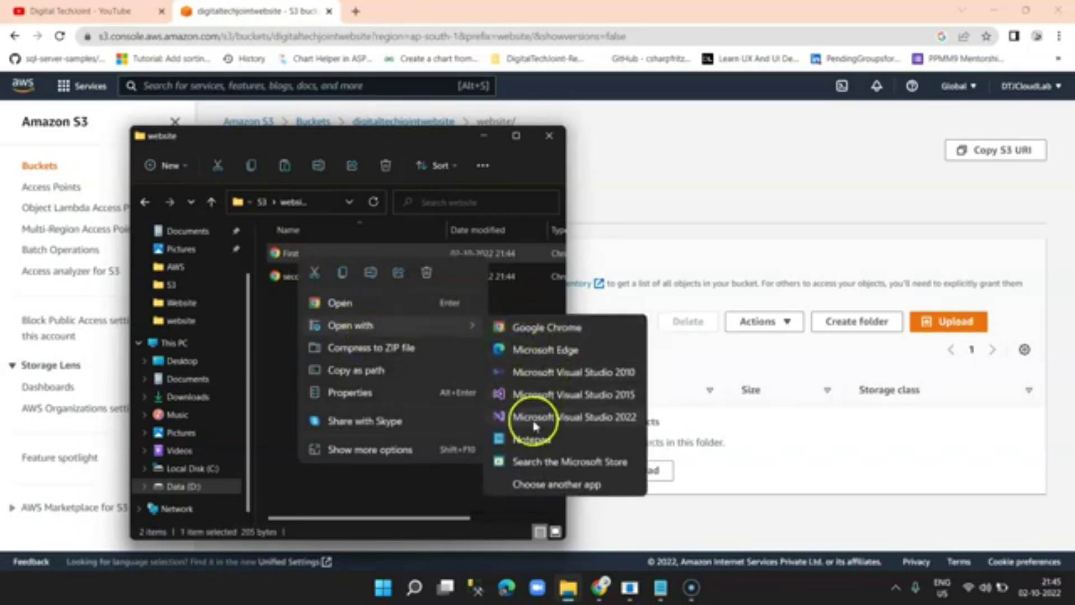
left_click(530, 441)
scroll(747, 325, "down", 2)
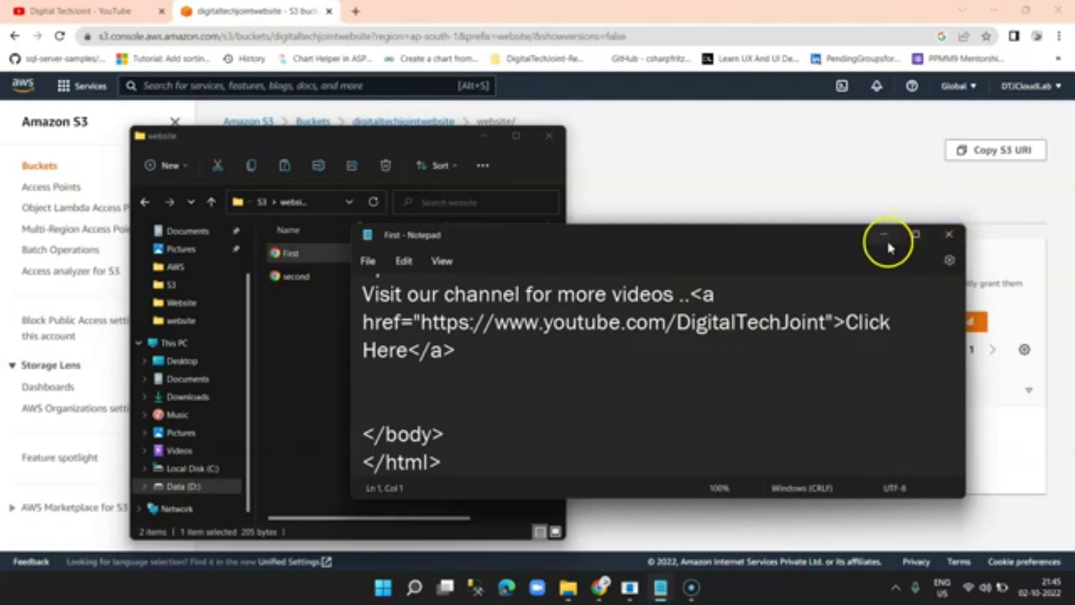
left_click(916, 235)
- Add a <br/> line and the text "To redirect to next page, click here" below the channel link in the First page
left_click(558, 274)
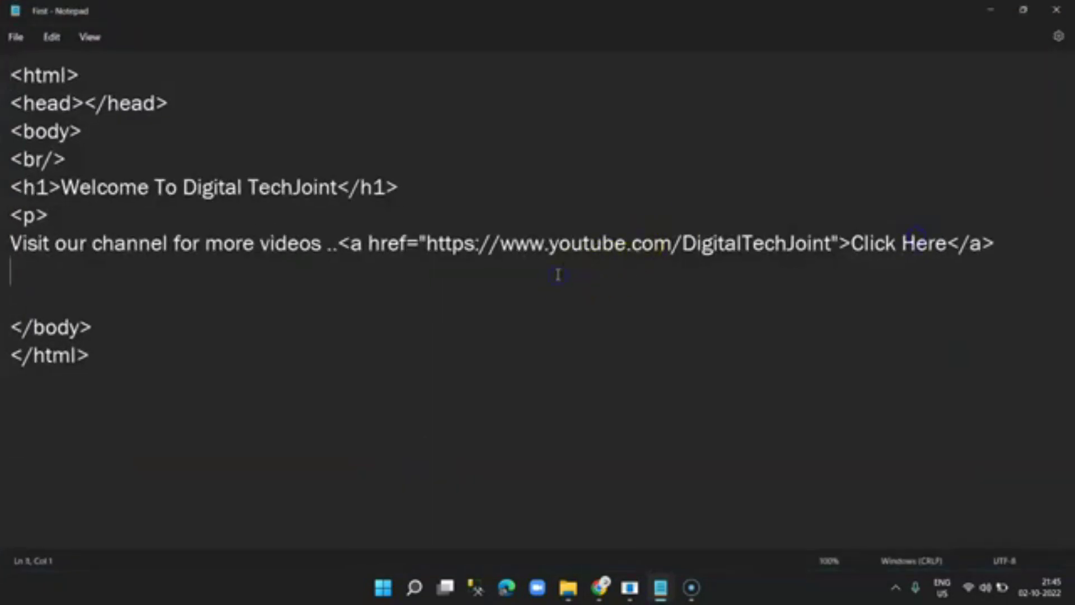
key("Return")
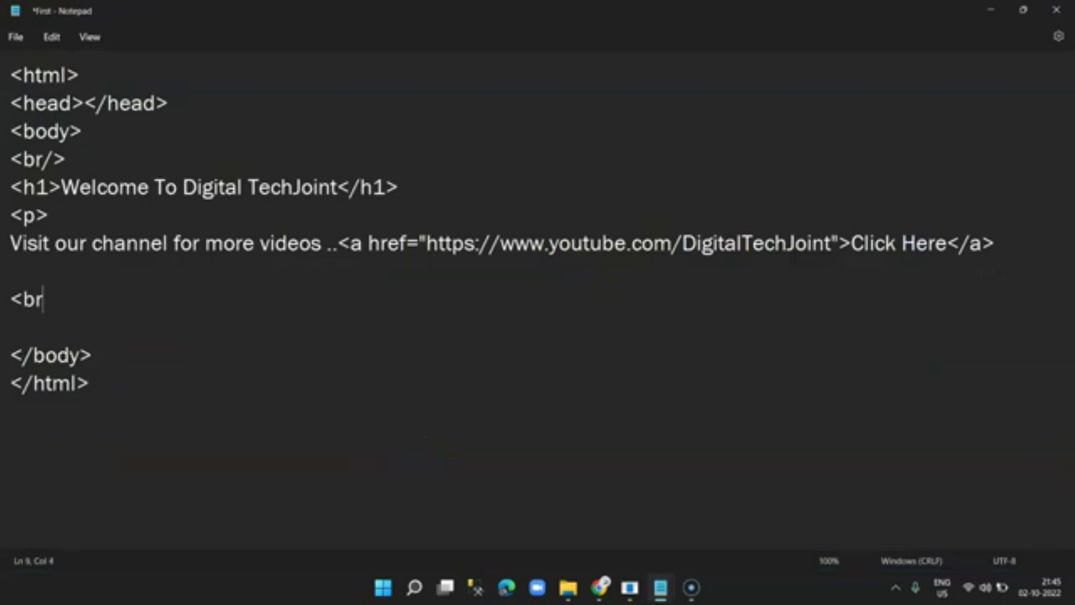
key("Return")
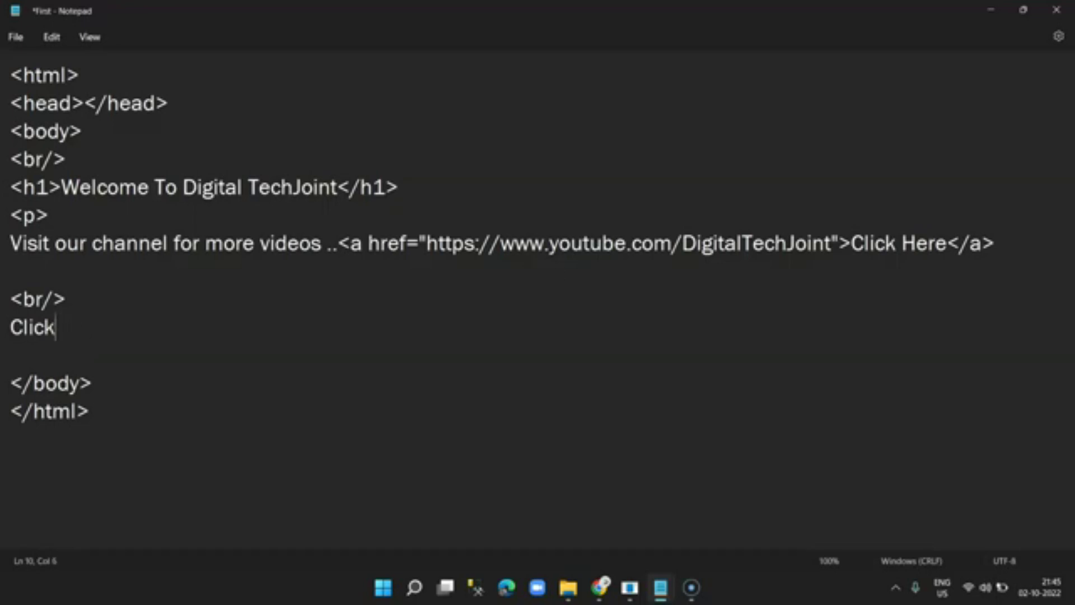
type("To mo")
key("BackSpace")
key("BackSpace")
type("redir")
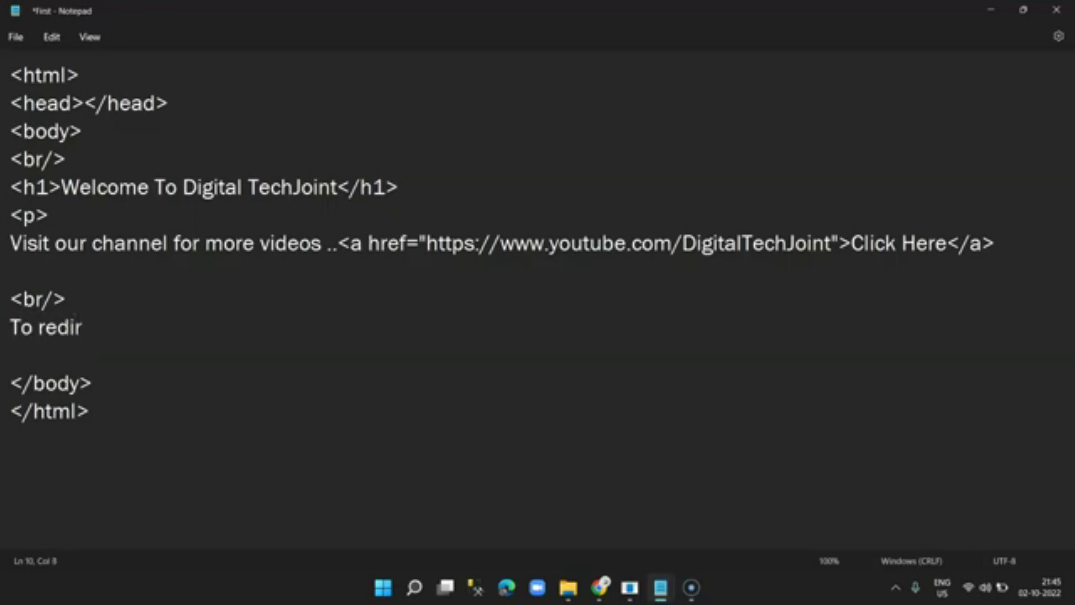
type("ect to next")
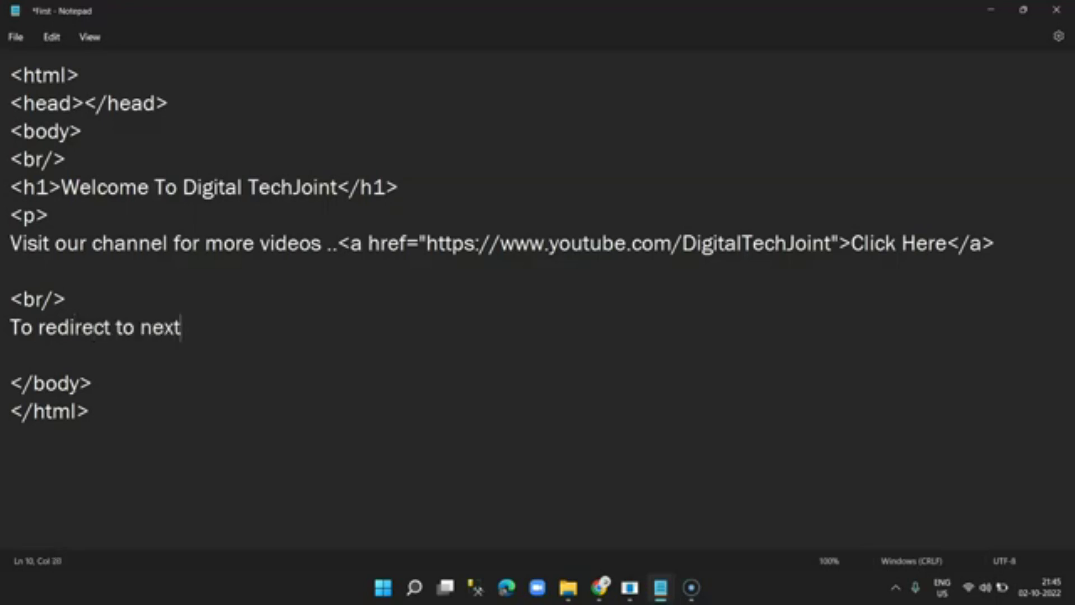
type(" page, click here")
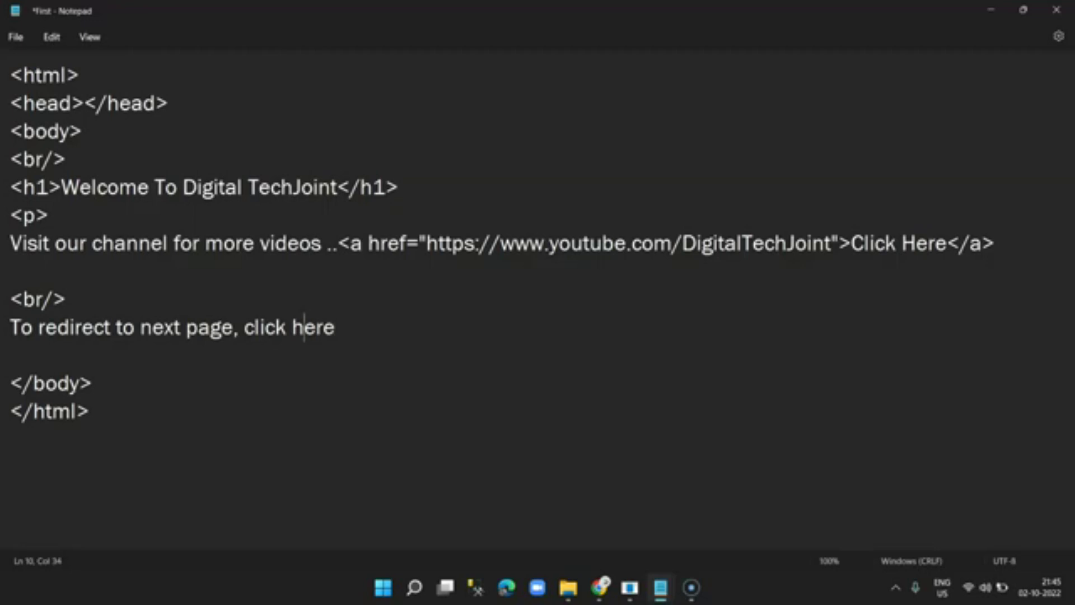
- Wrap the new "click here" text in an anchor tag with href="second.html"
key("Left")
type("<a")
type(" href")
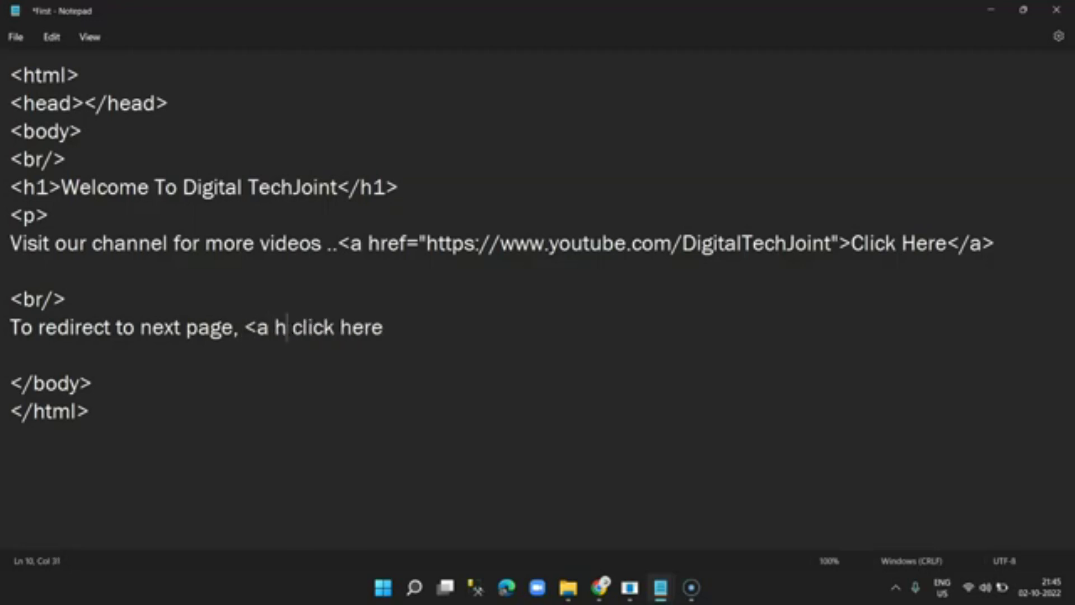
type("=\"")
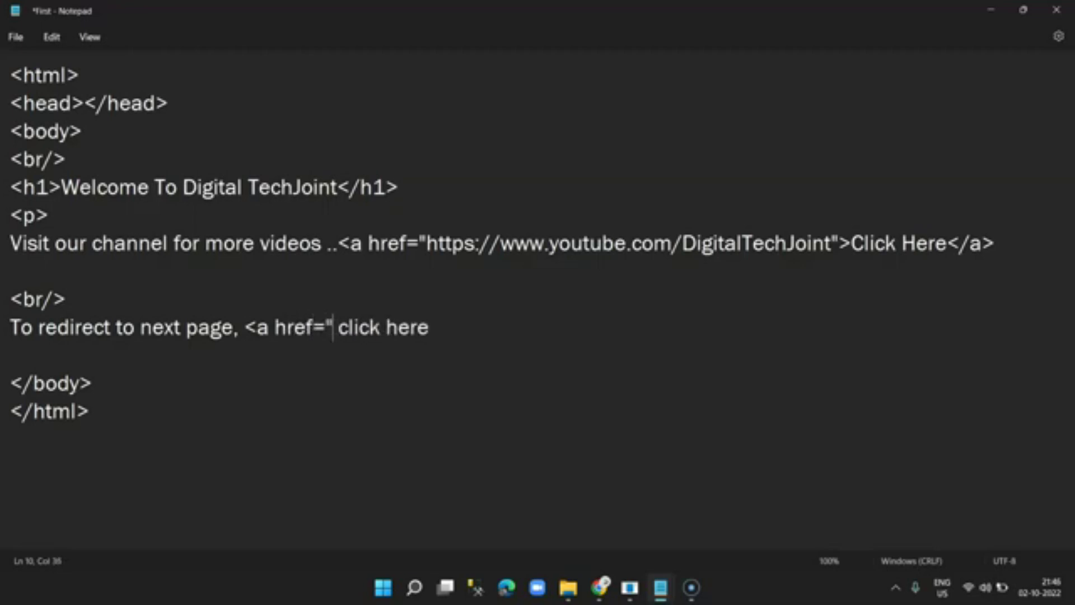
type("second.html\"")
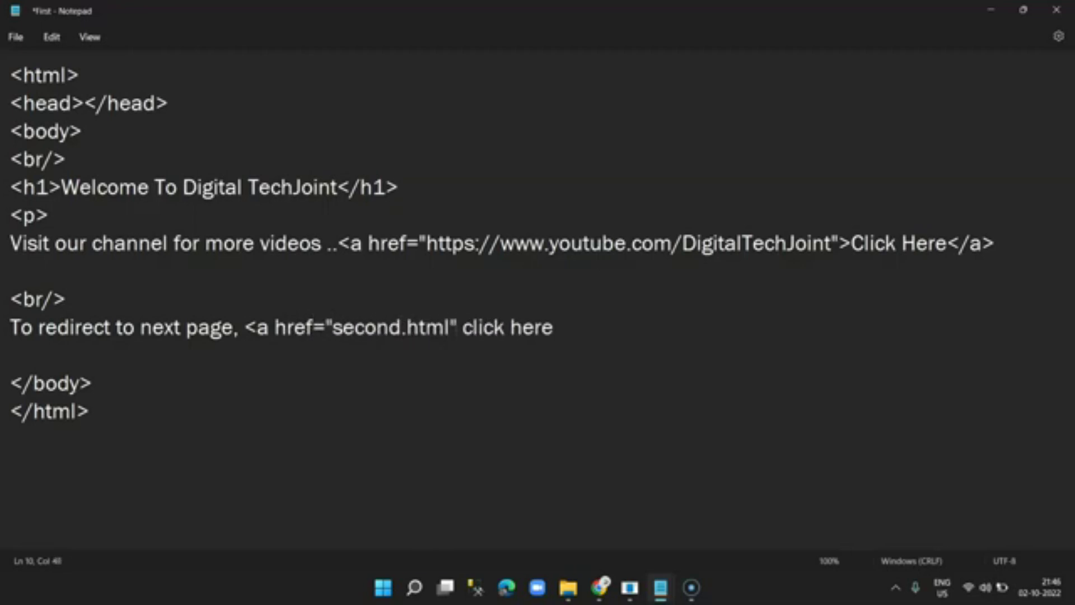
type(">")
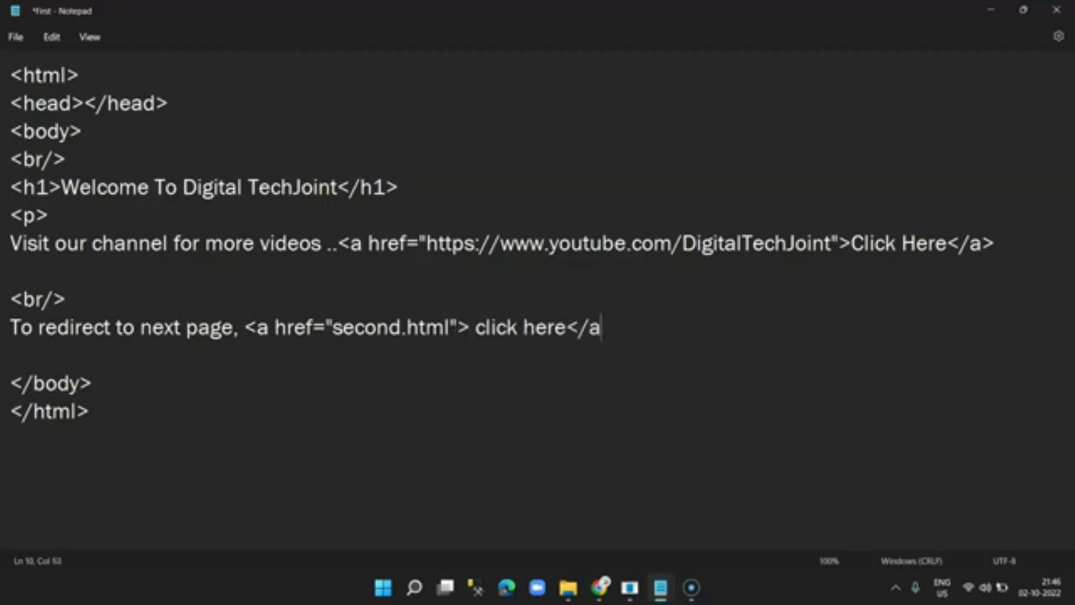
- Save the edited First page and close it
left_click(14, 38)
left_click(45, 132)
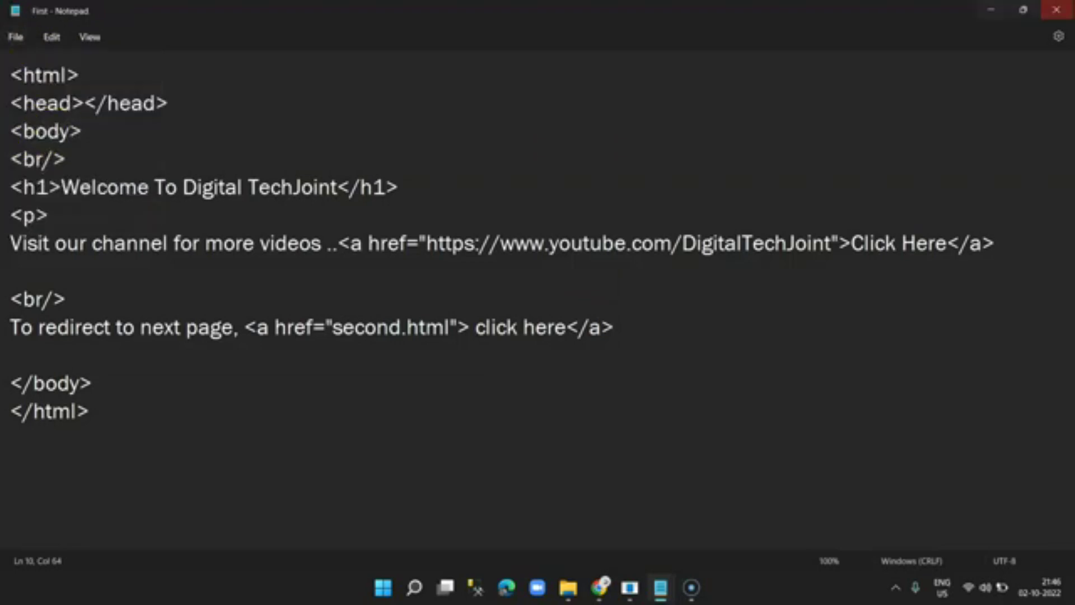
left_click(1056, 9)
- Return to the S3 console in the browser and go up from the website folder to the digitaltechjointwebsite bucket
left_click(480, 323)
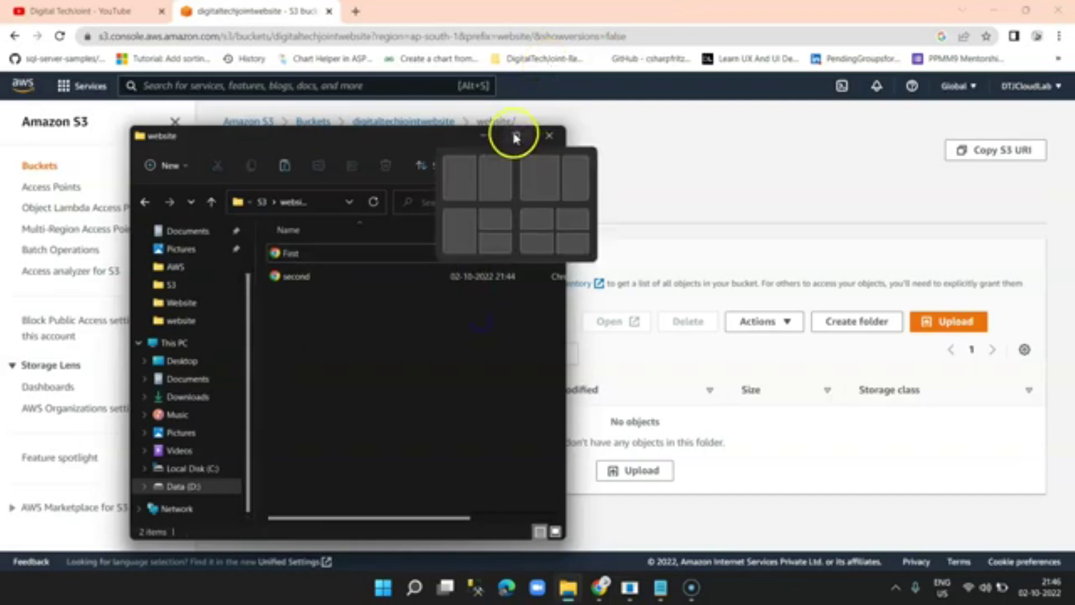
left_click(765, 171)
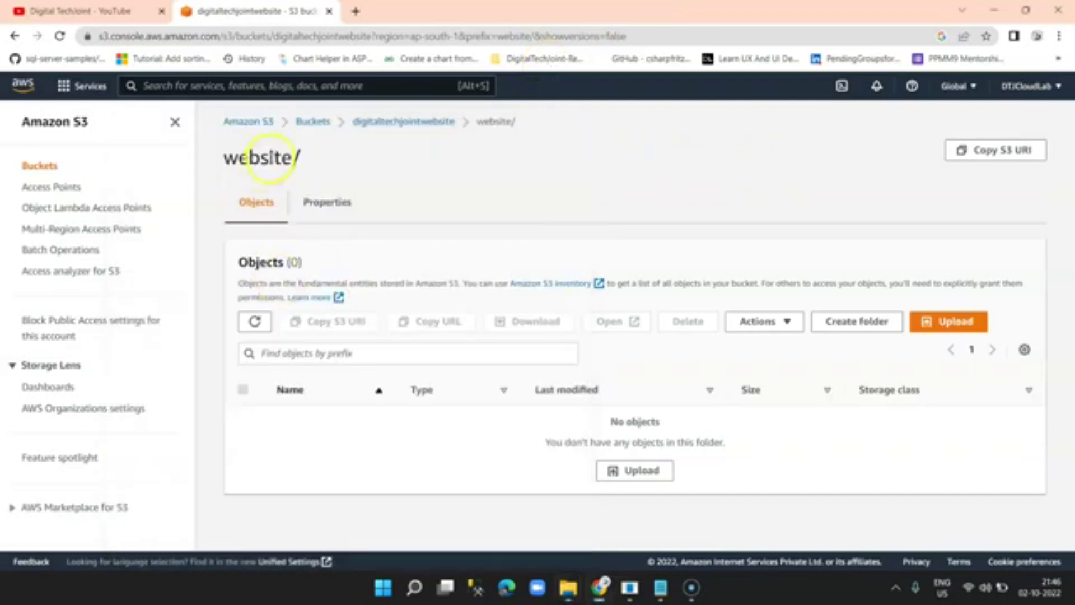
left_click(407, 122)
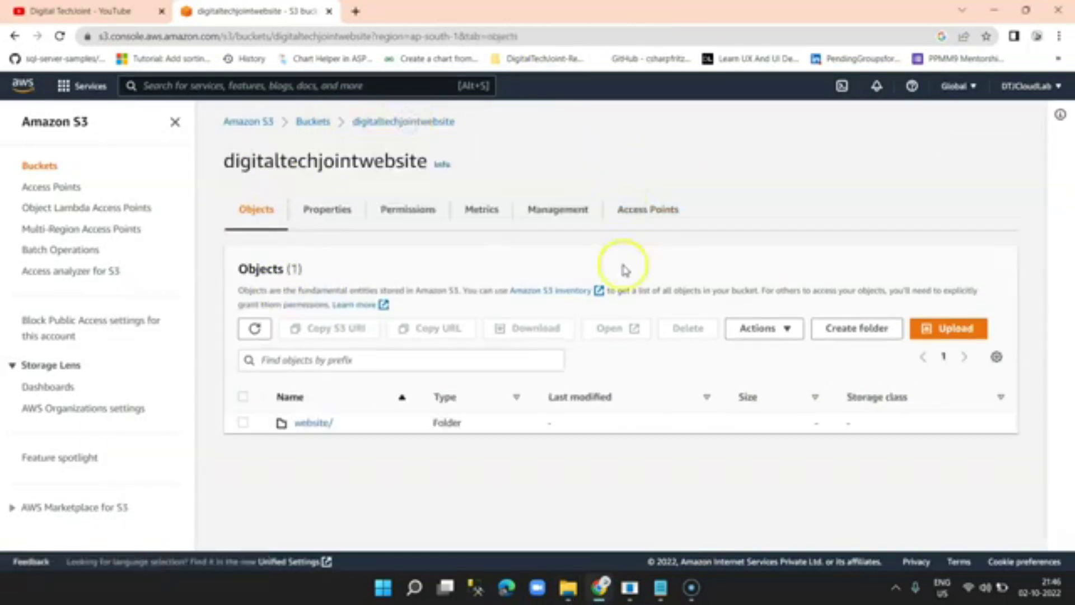
- Open the bucket's website folder, start an upload and add the First and second HTML files from the local D:\AWS\S3\website folder
left_click(309, 424)
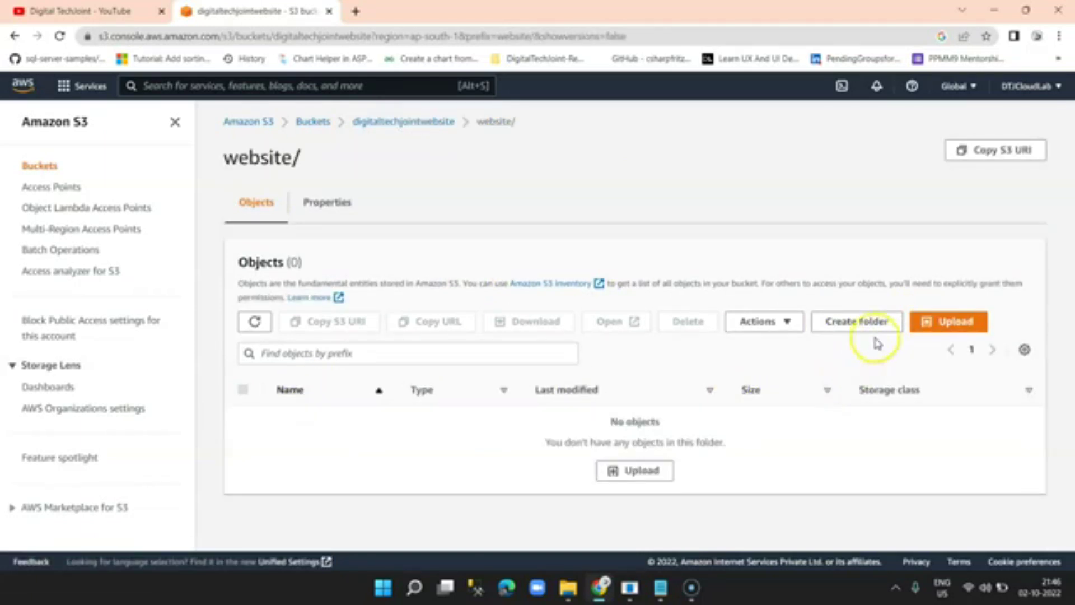
left_click(946, 321)
left_click(485, 296)
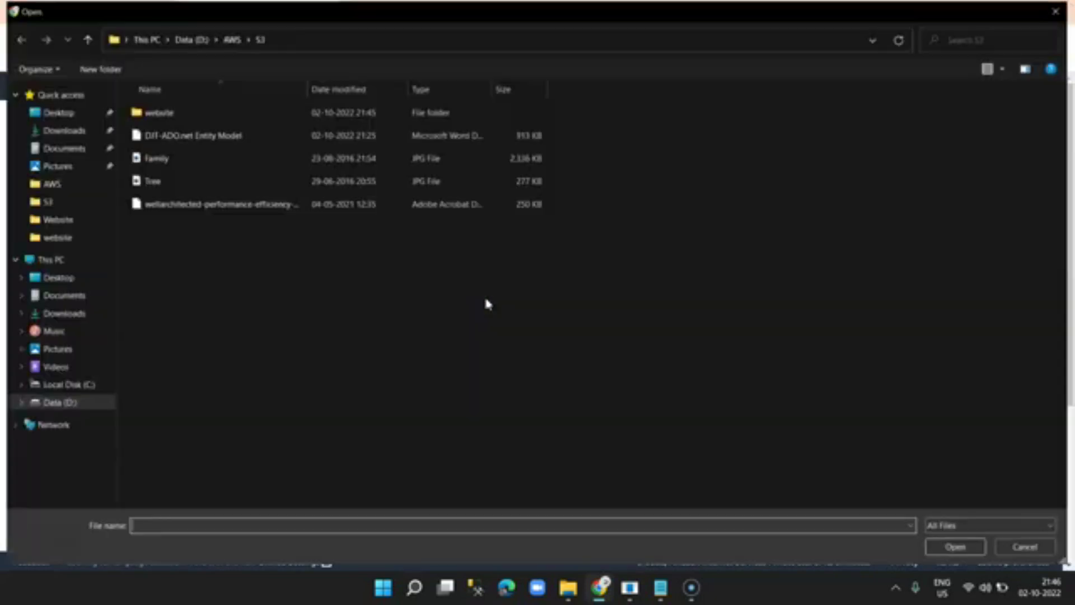
left_click(195, 114)
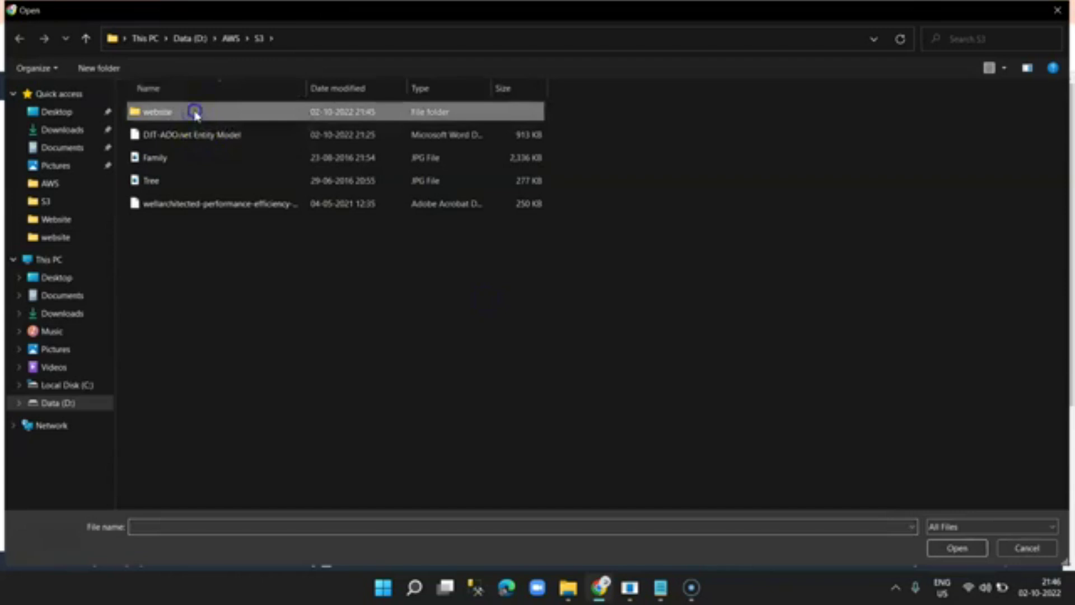
double_click(195, 113)
left_click_drag(252, 172, 120, 98)
left_click(958, 549)
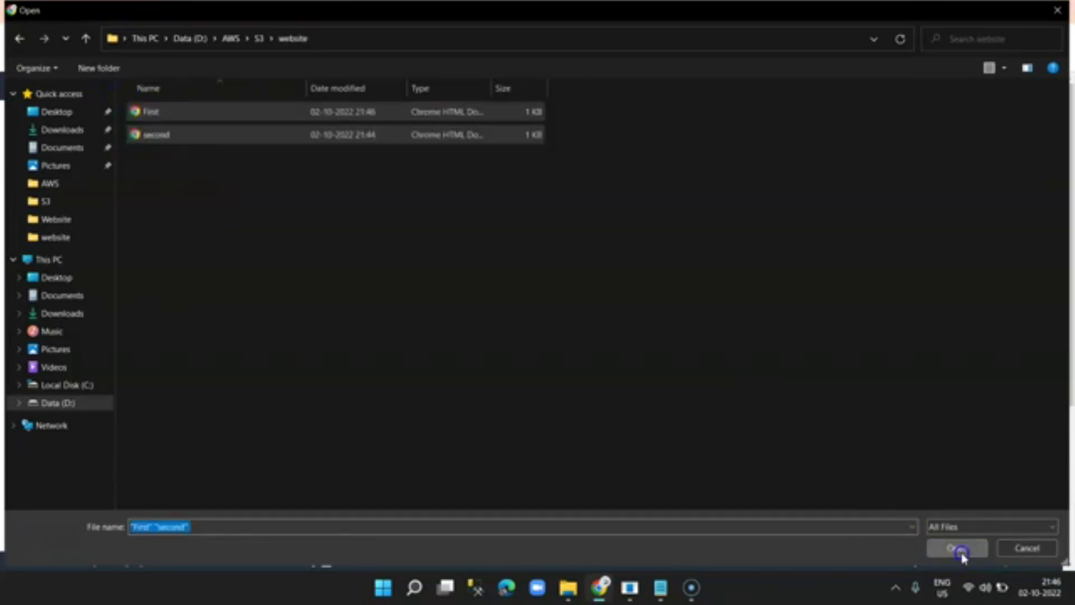
- Upload First.html and second.html to the website folder and close the upload status
scroll(748, 422, "down", 3)
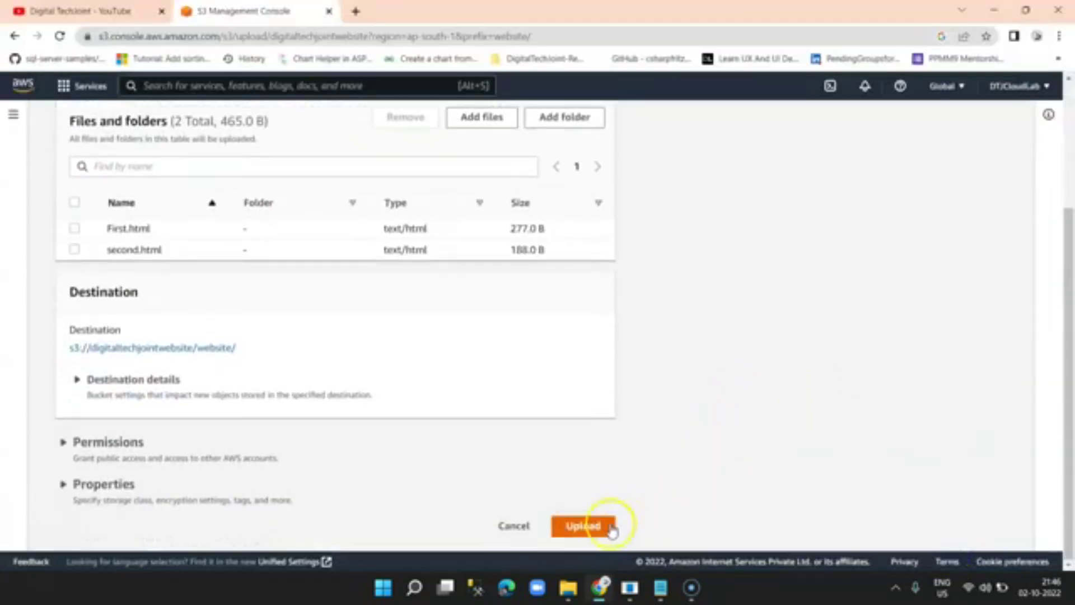
left_click(609, 529)
left_click(1014, 179)
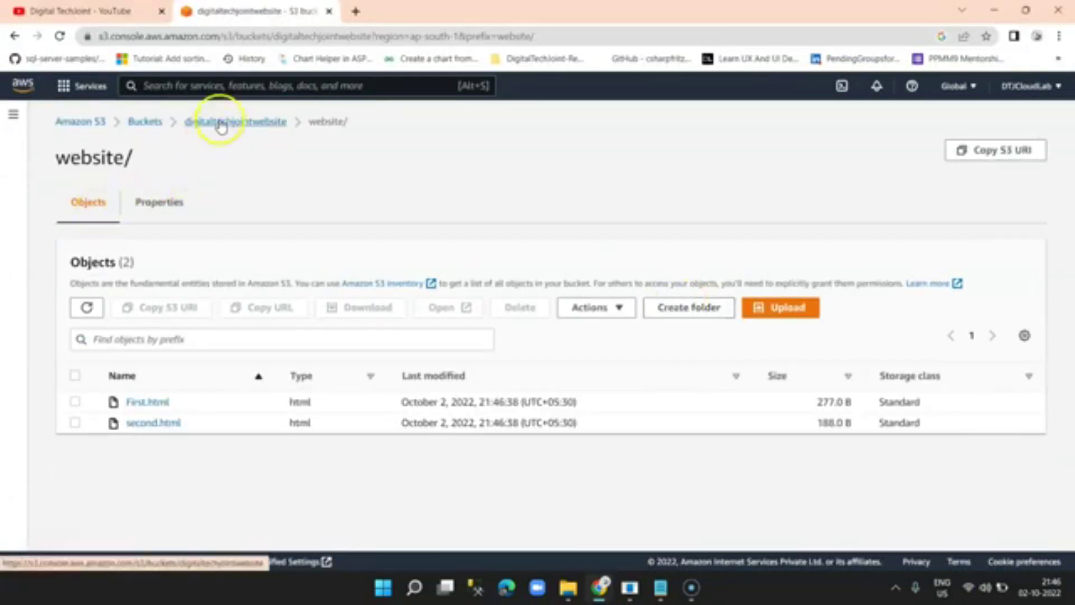
- Open the static website hosting settings of the digitaltechjointwebsite bucket and enable hosting
left_click(220, 120)
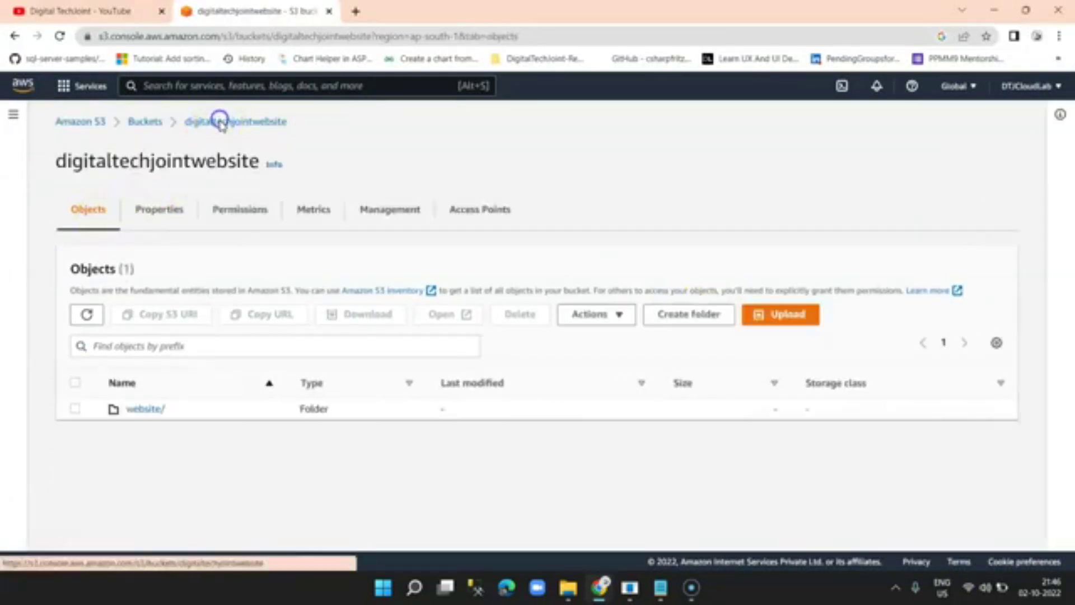
left_click(159, 215)
scroll(588, 314, "down", 15)
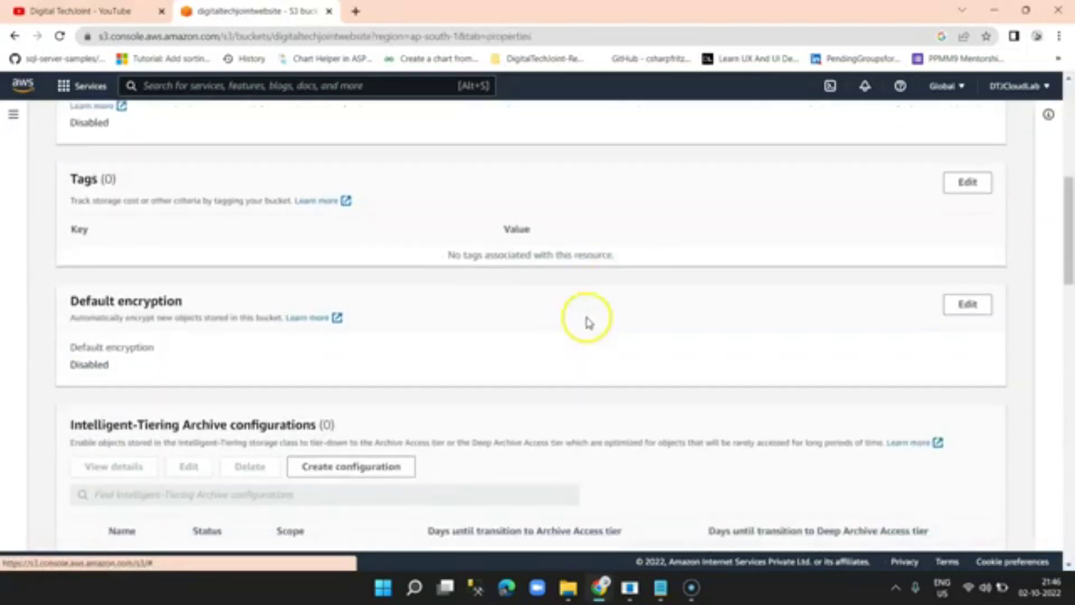
scroll(585, 320, "down", 10)
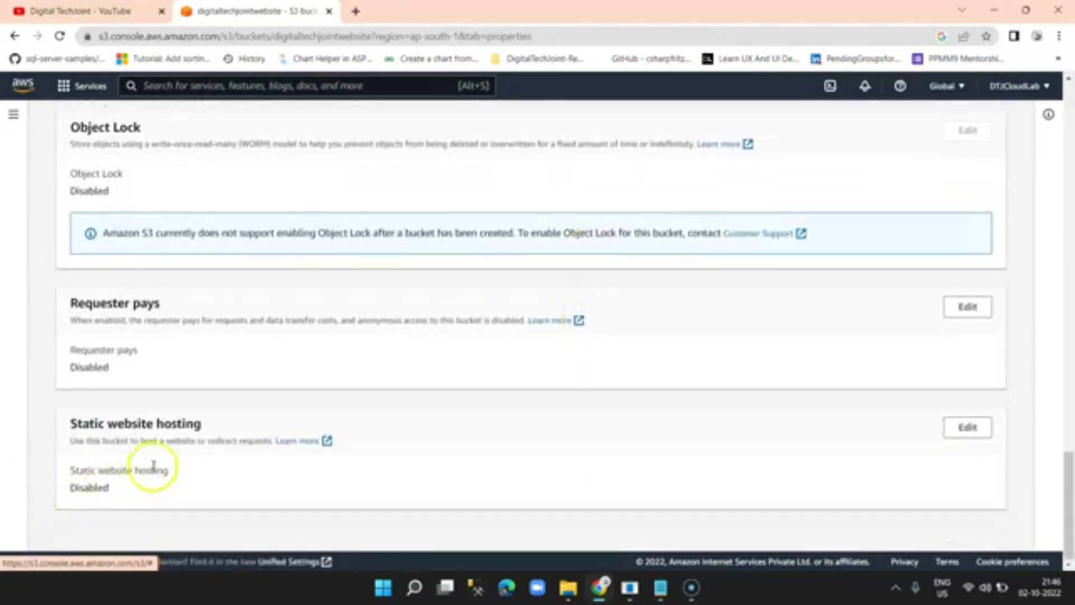
left_click(966, 429)
left_click(102, 302)
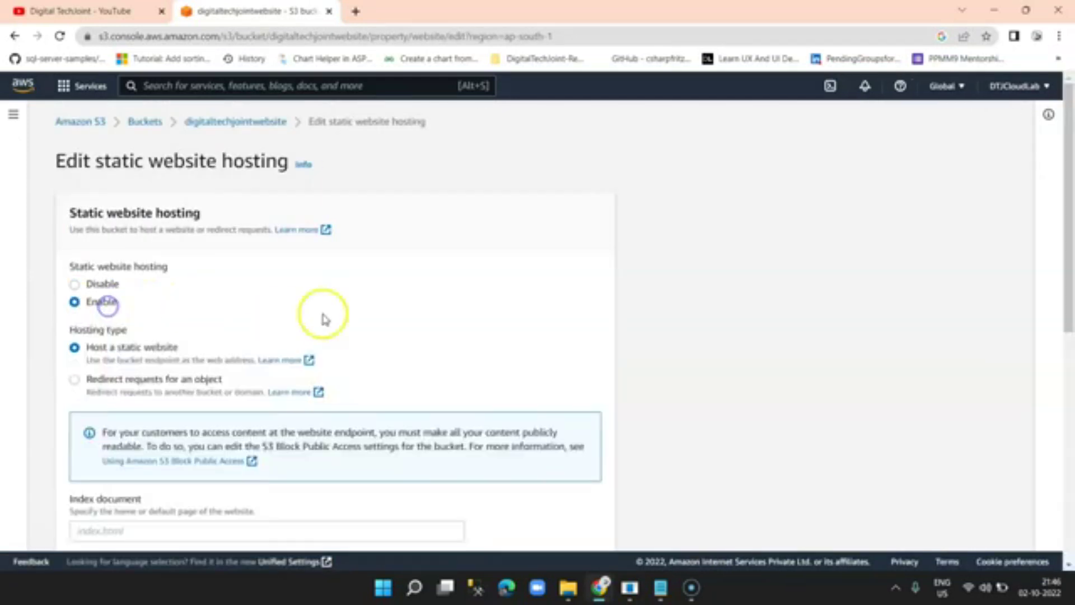
scroll(524, 372, "down", 3)
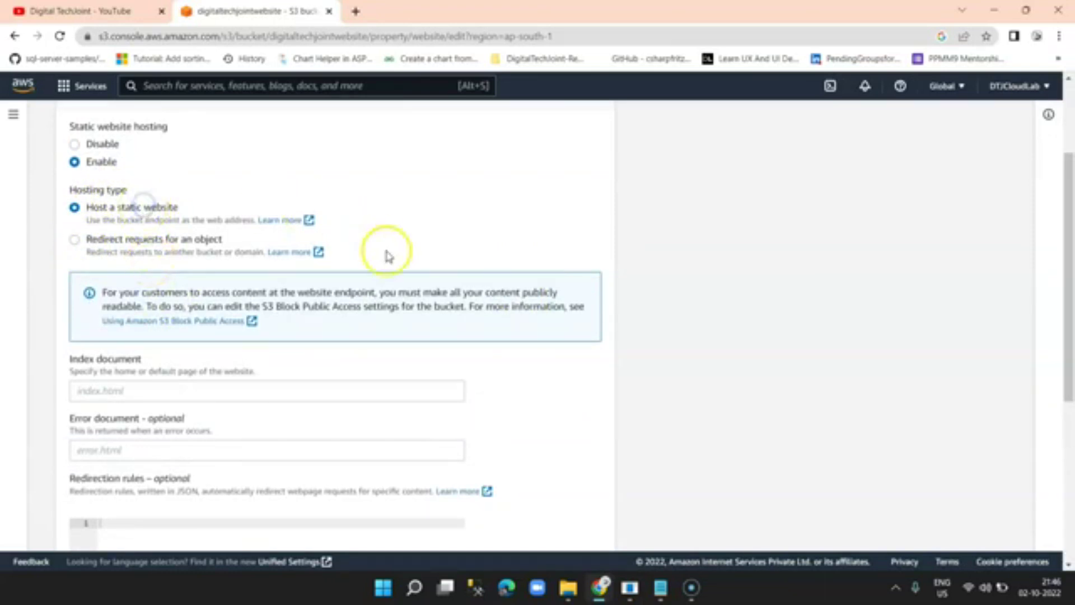
scroll(381, 336, "down", 3)
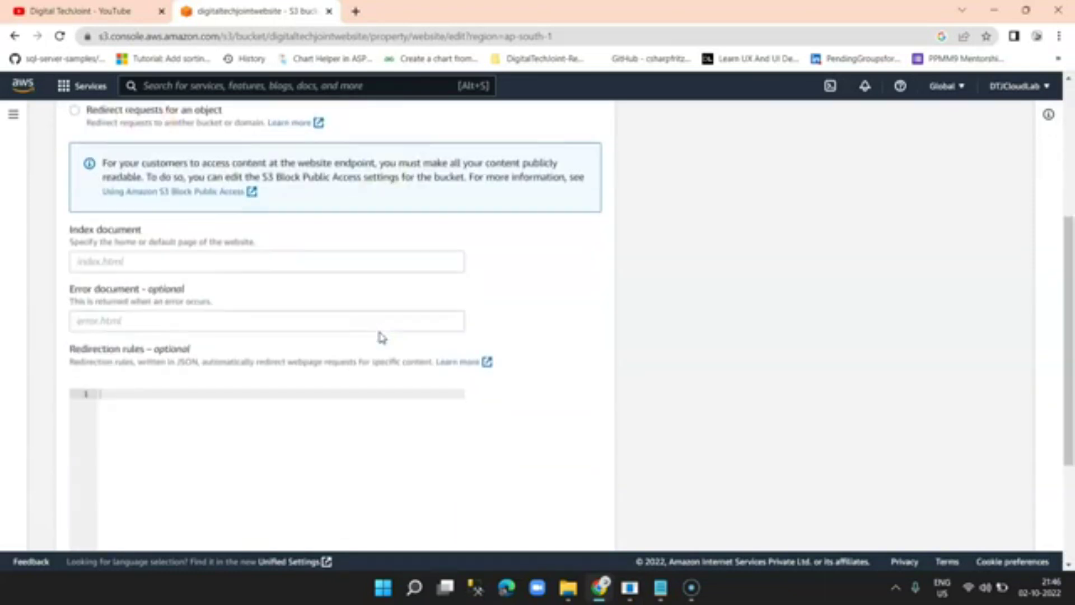
- Switch to File Explorer and rename the local First page as index.html
left_click(569, 587)
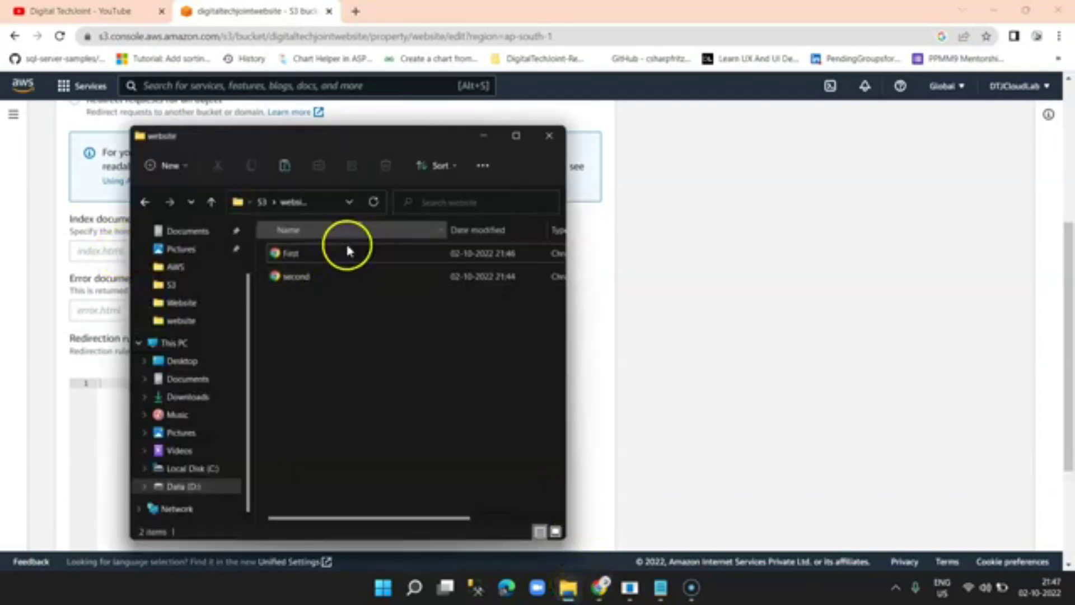
left_click(517, 135)
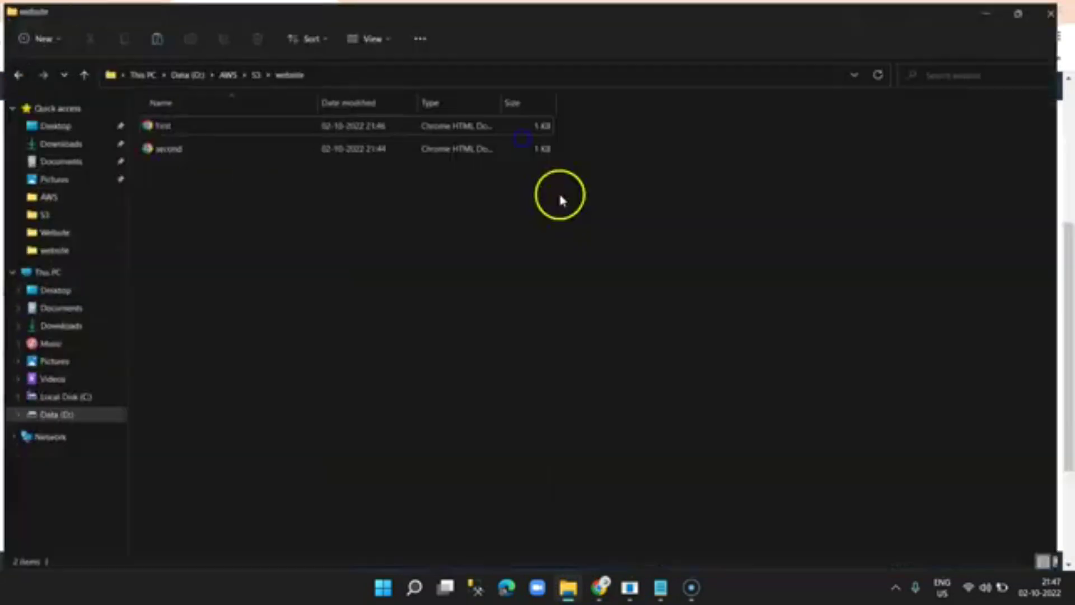
left_click(196, 123)
key("F2")
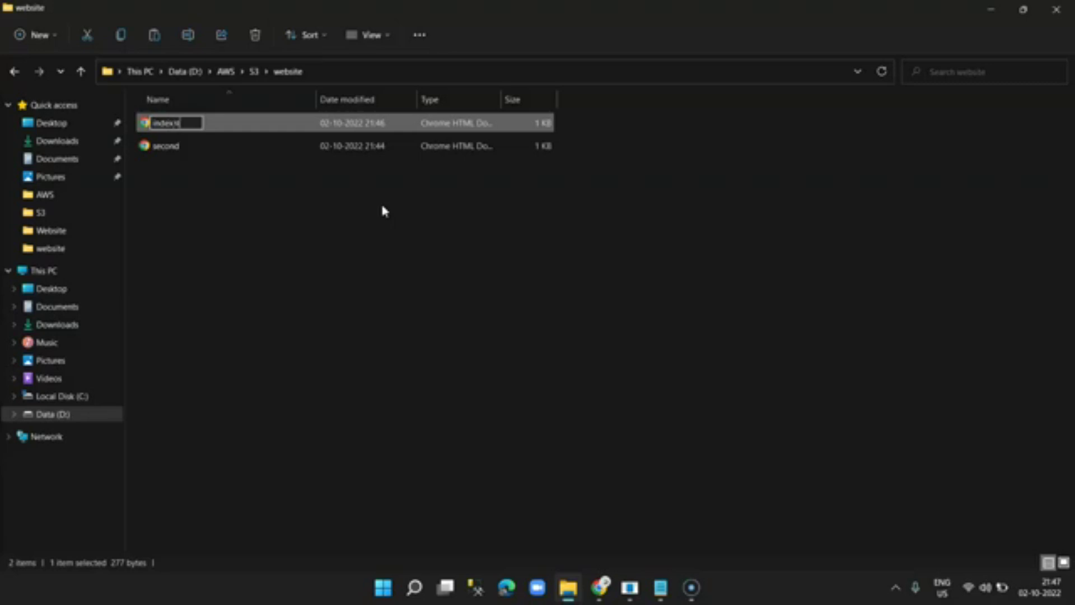
type("index.html")
key("Return")
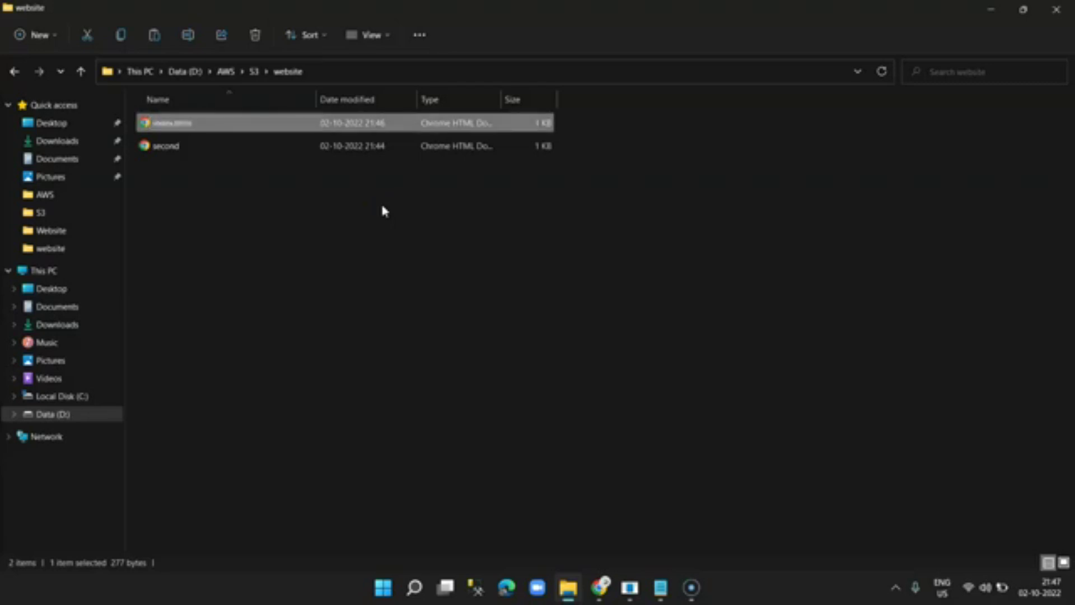
key("alt+Tab")
left_click(235, 255)
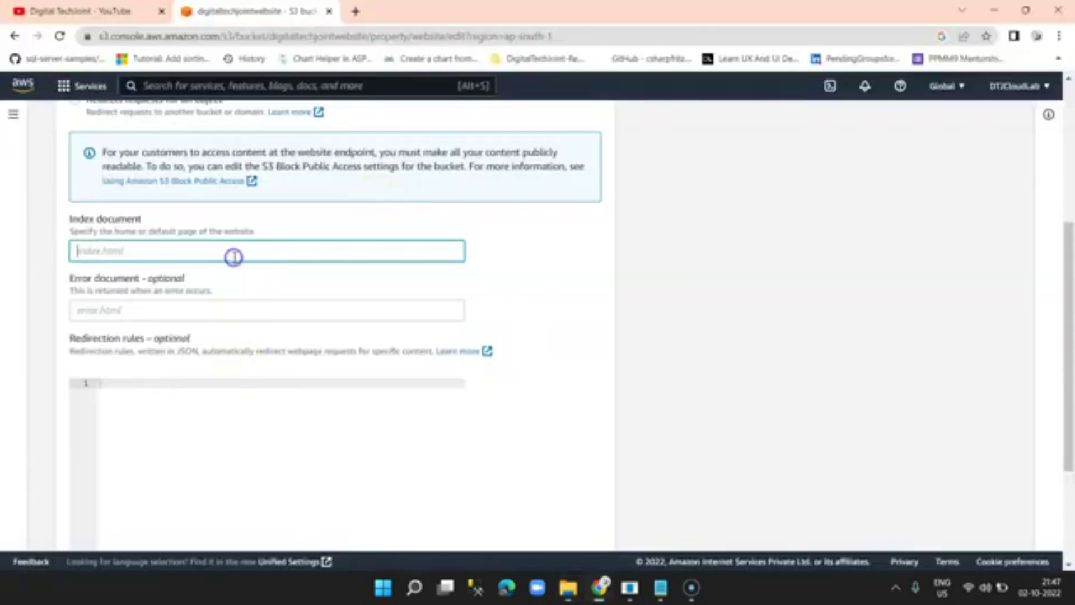
left_click(257, 249)
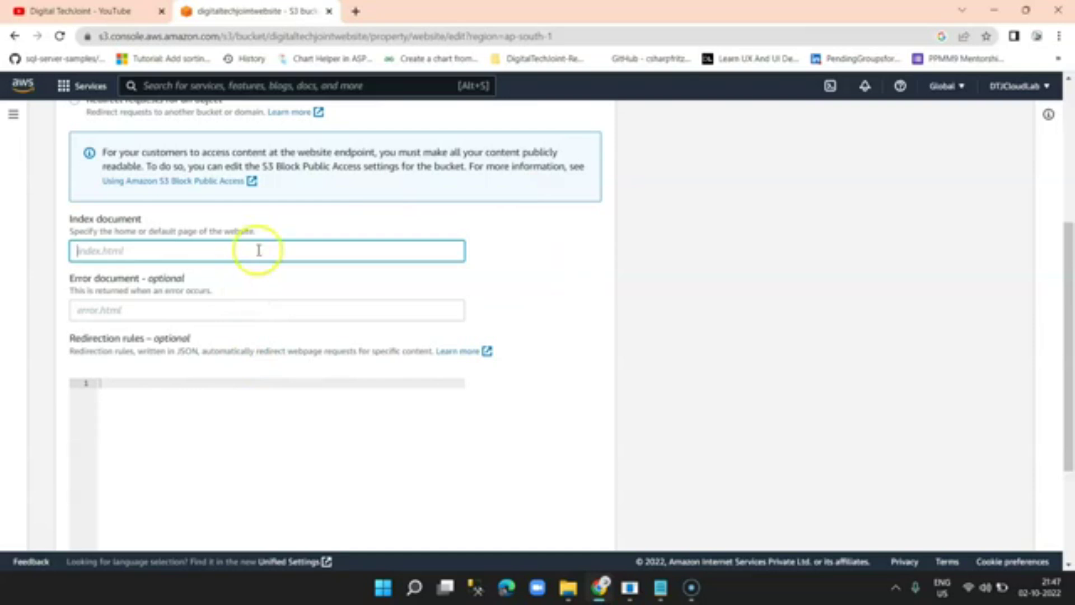
key("alt+Tab")
left_click(193, 124)
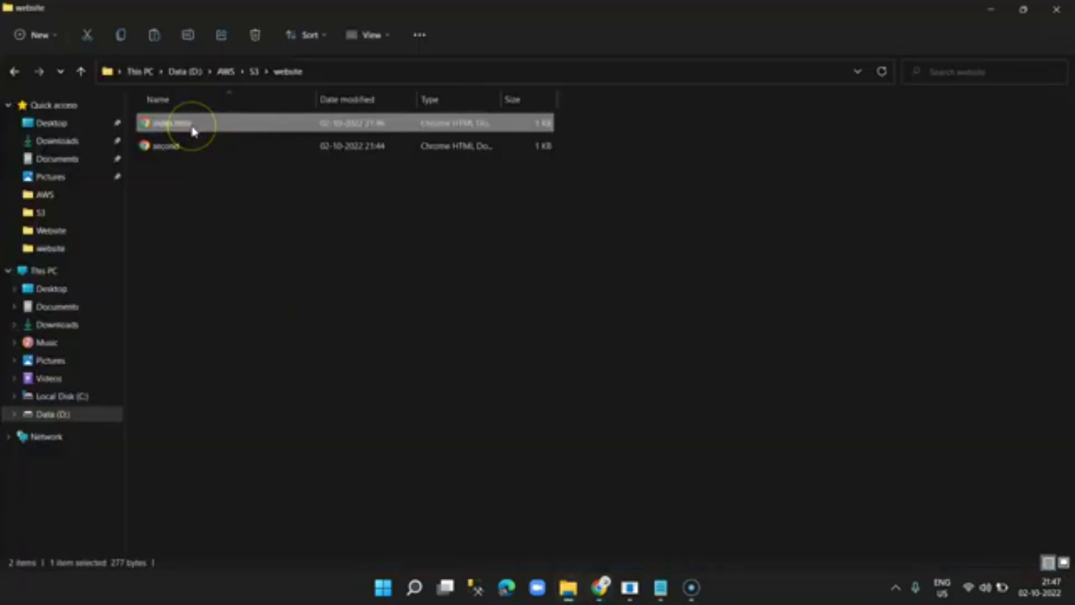
left_click(168, 147)
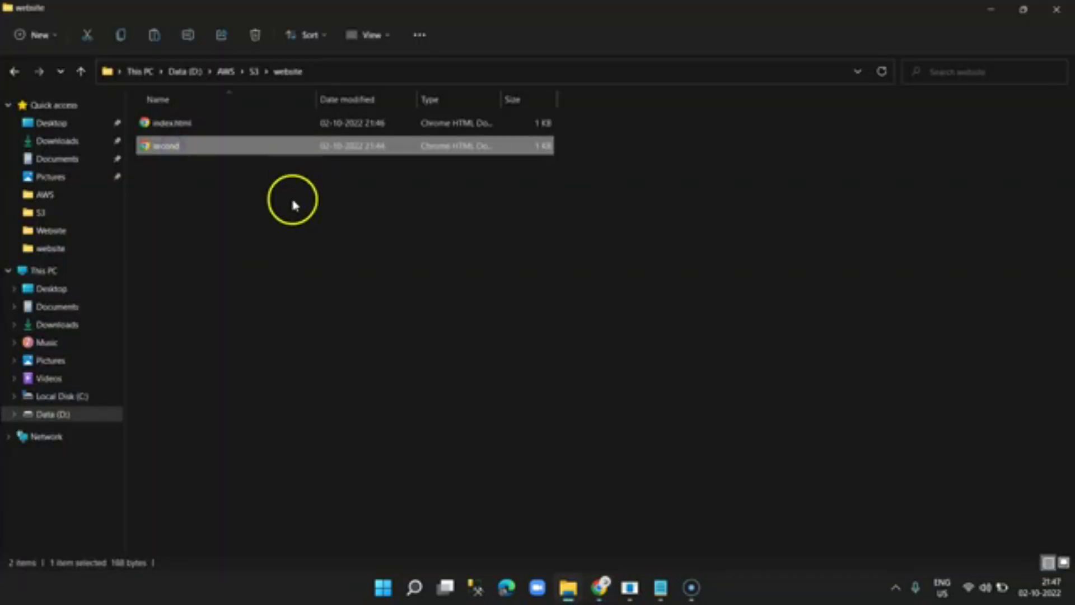
left_click(173, 124)
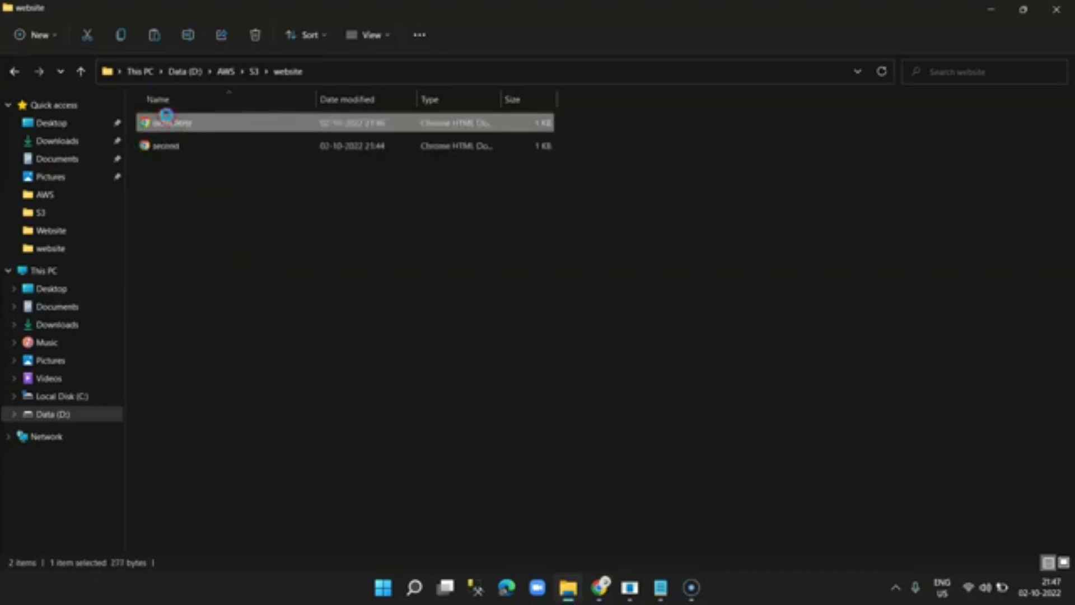
right_click(169, 120)
mouse_move(248, 178)
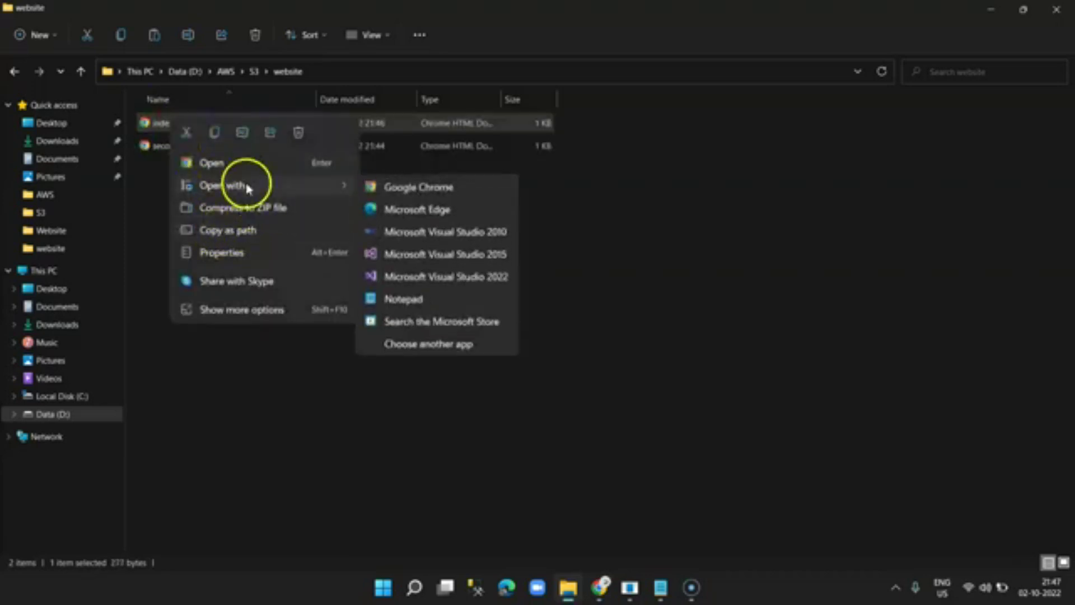
left_click(284, 146)
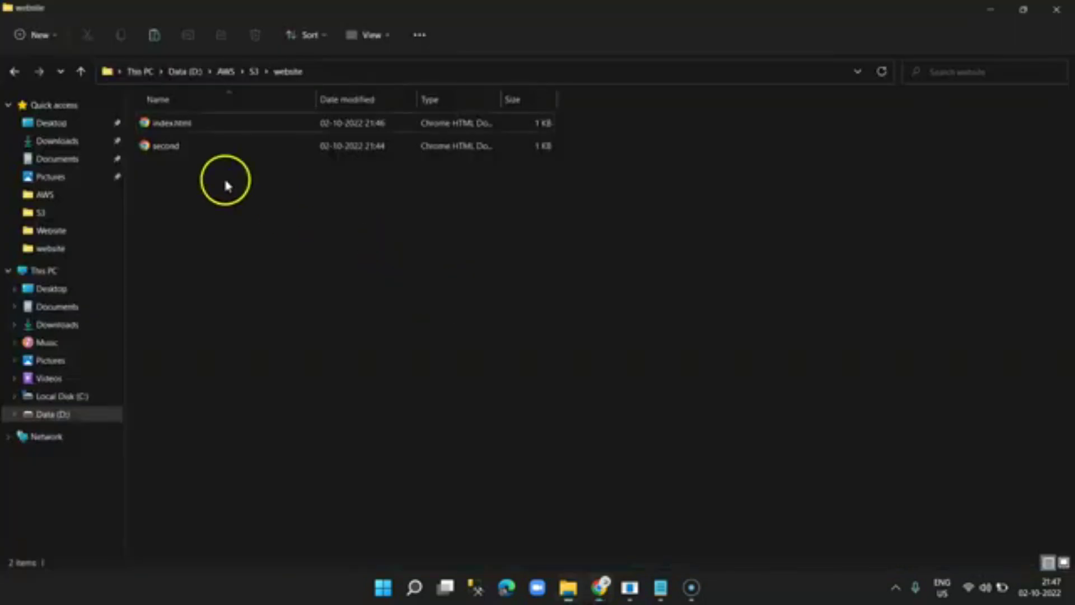
- Rename the local index.html file as first.html
left_click(187, 126)
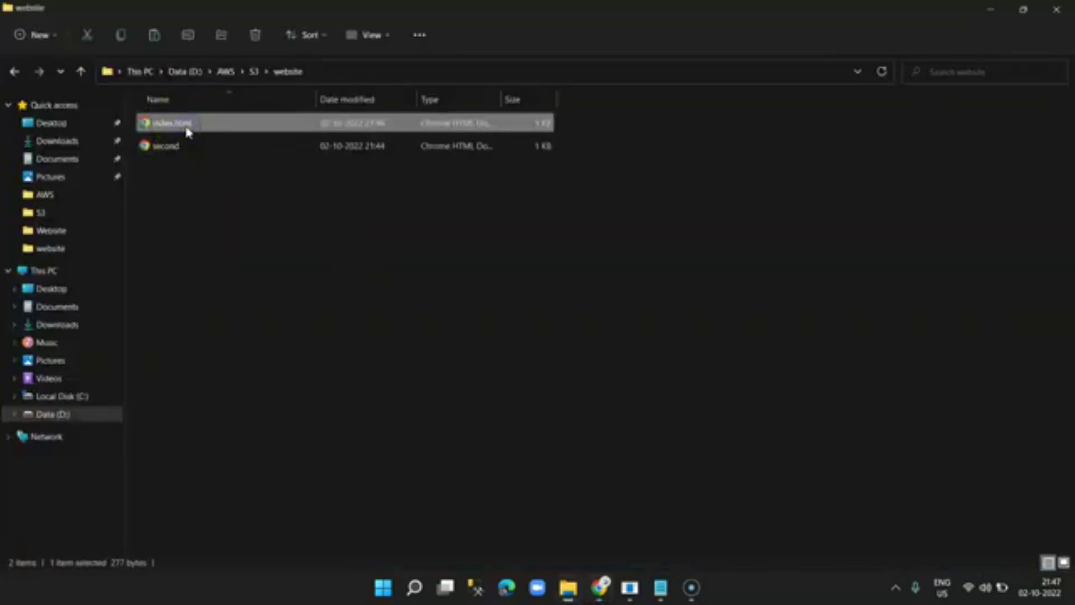
left_click(187, 127)
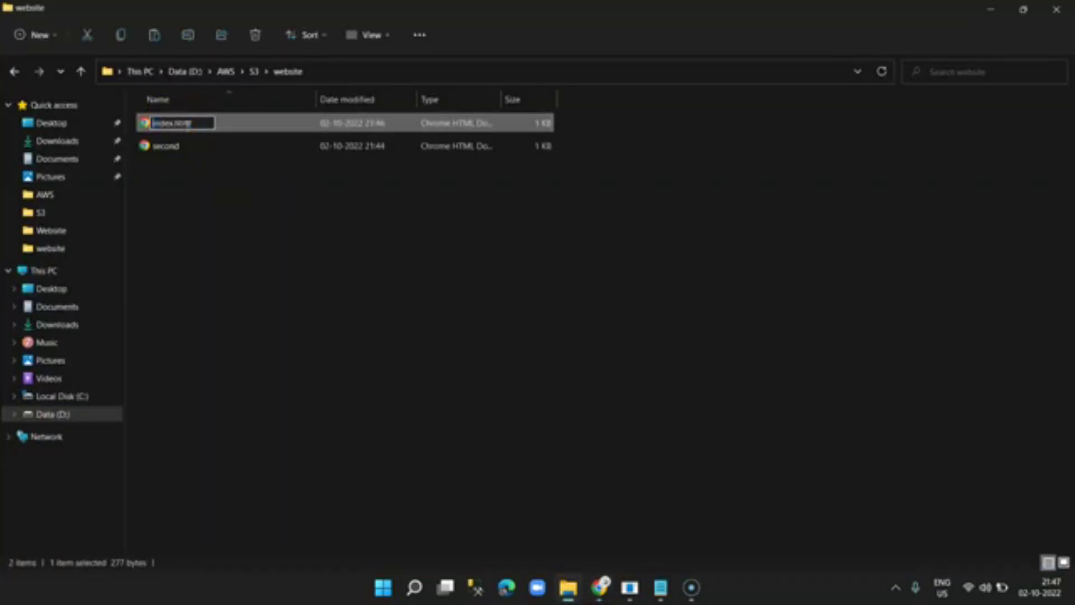
type("er")
key("Return")
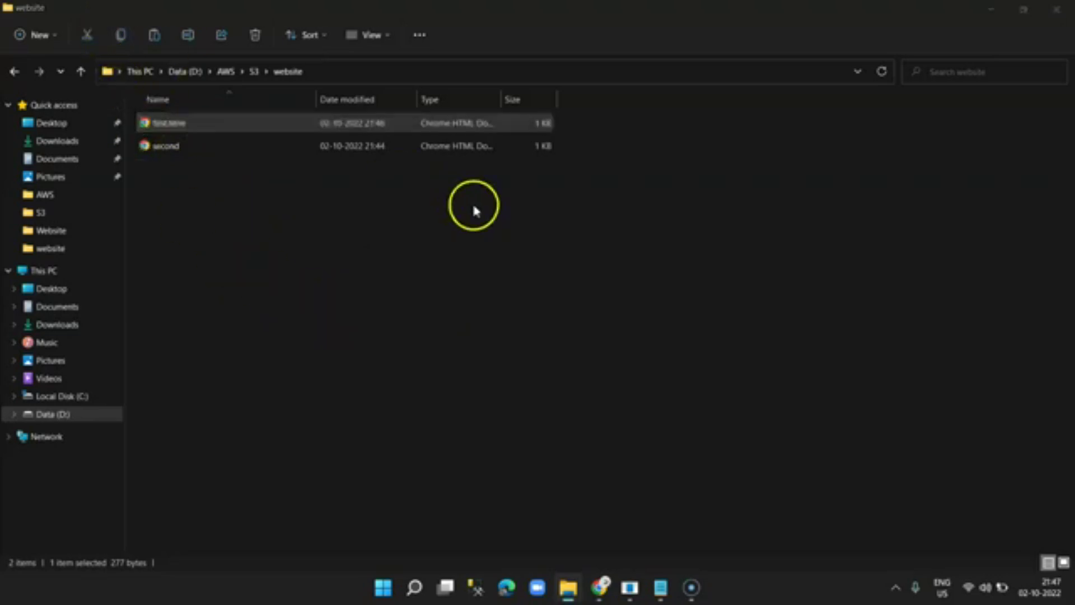
- Return to the S3 console in the browser and try to save static website hosting without an index document
key("alt+Tab")
scroll(491, 353, "down", 3)
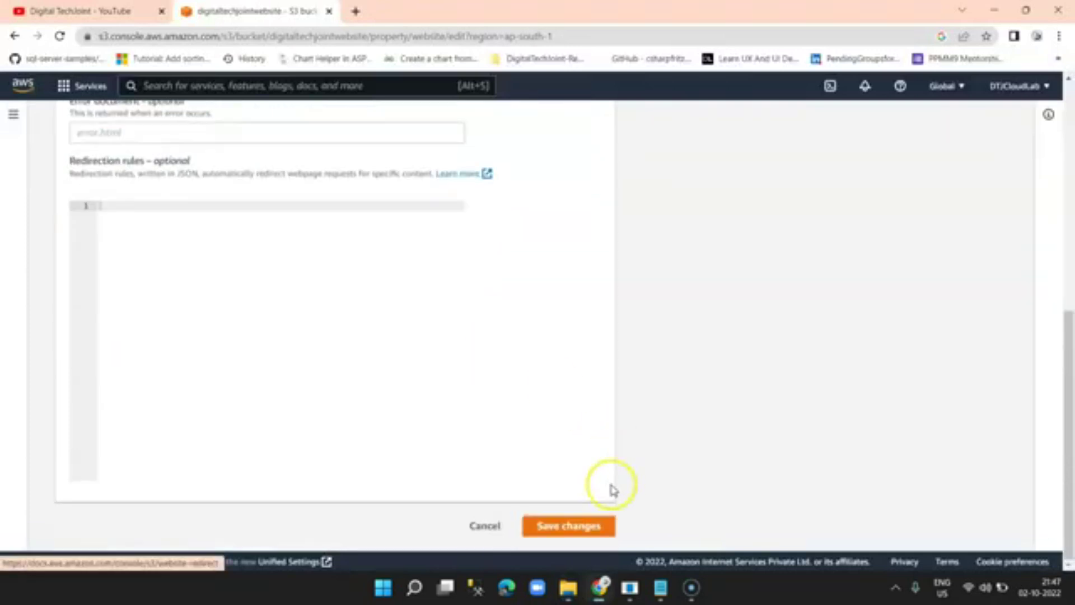
left_click(576, 523)
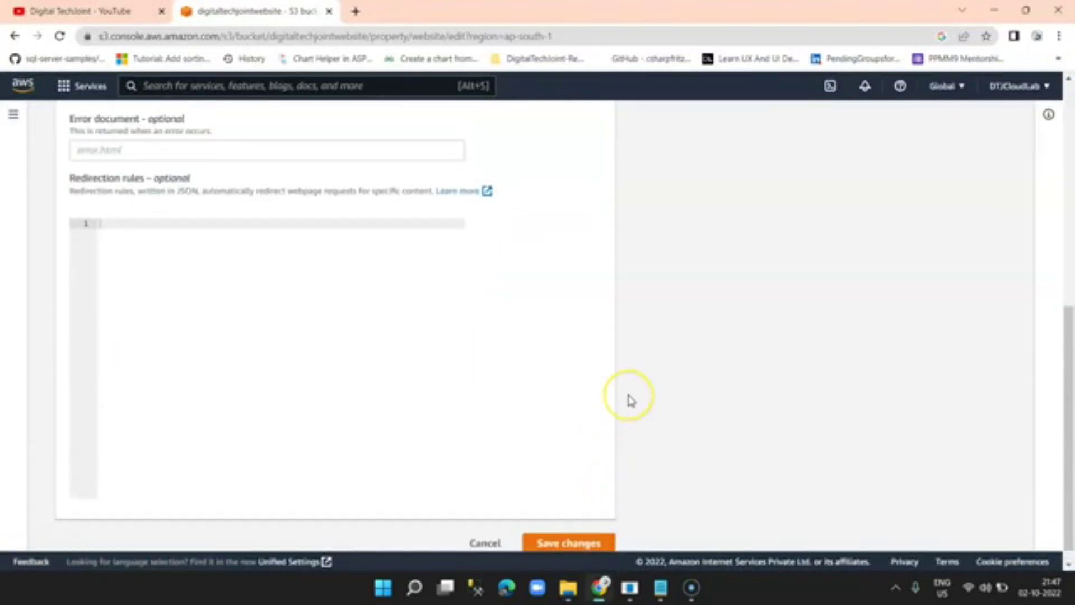
- Set the index document to first.html and save the static website hosting changes
scroll(650, 472, "up", 6)
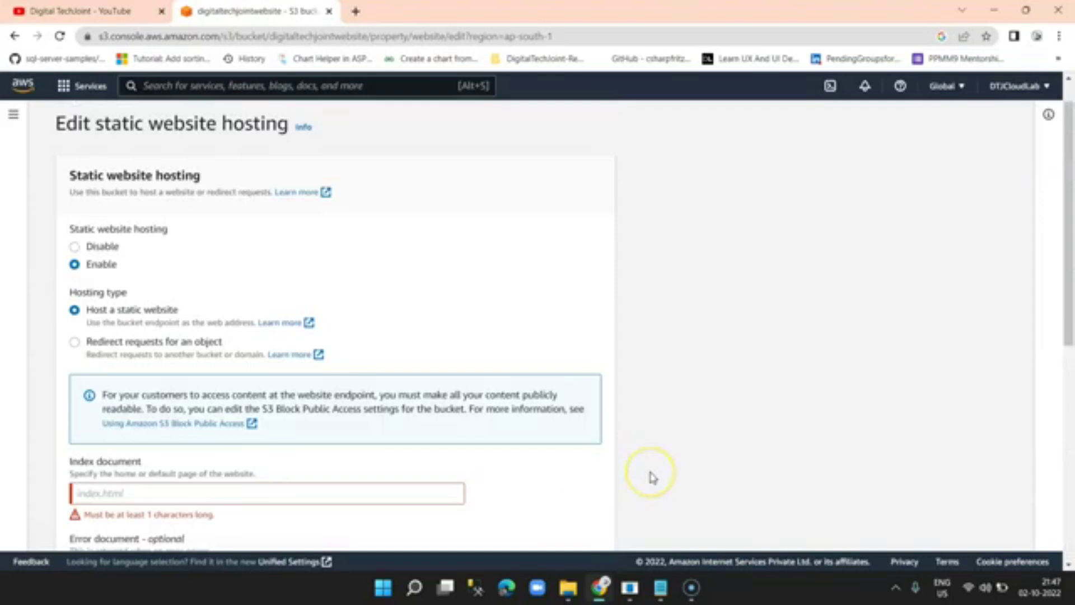
scroll(653, 477, "down", 3)
left_click(202, 354)
type("first.html")
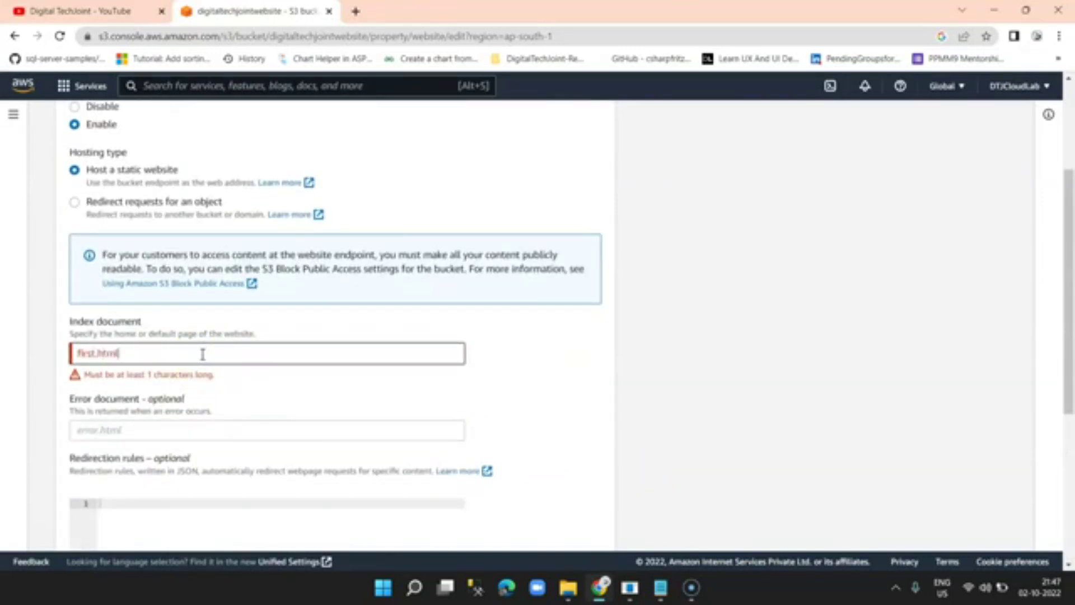
scroll(540, 391, "down", 6)
left_click(553, 525)
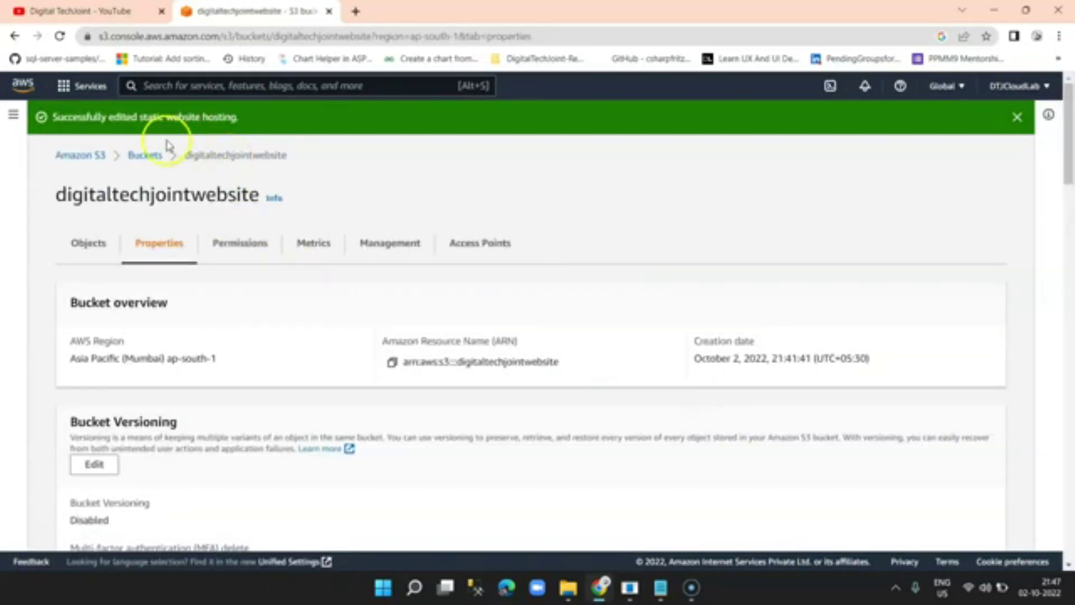
- Go back to the bucket list and open the website/ folder inside the digitaltechjointwebsite bucket
left_click(147, 155)
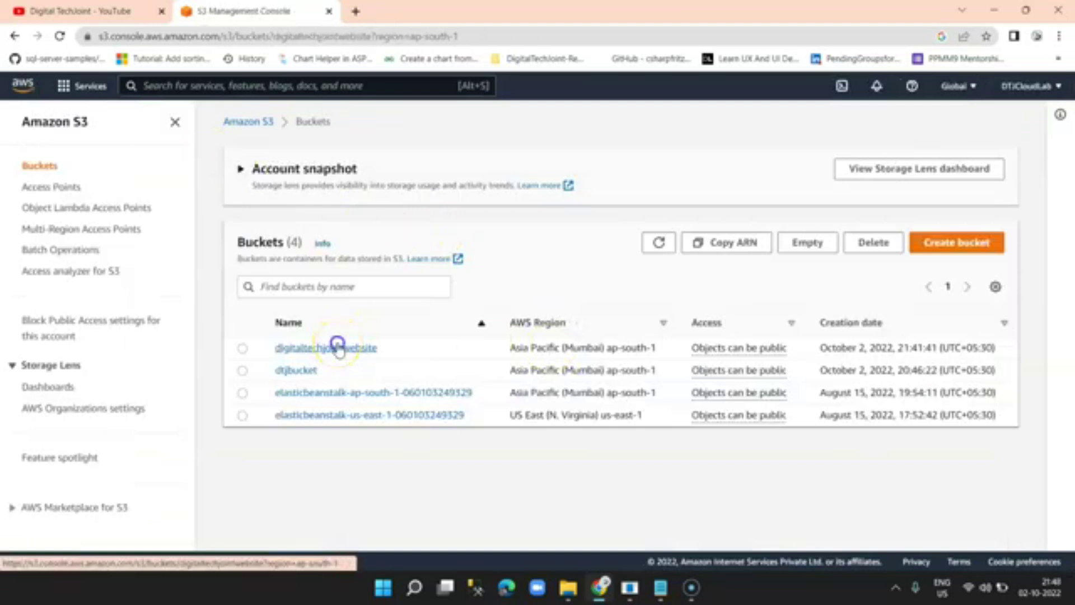
left_click(338, 347)
left_click(305, 422)
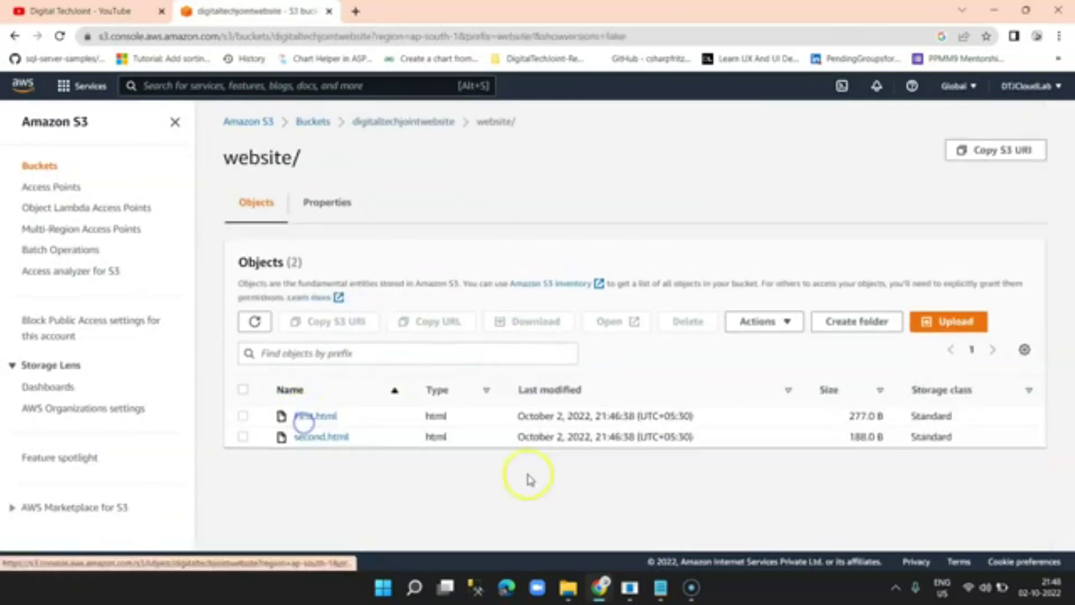
- Make First.html and second.html in the website/ folder public using ACL and close the result page
left_click(242, 389)
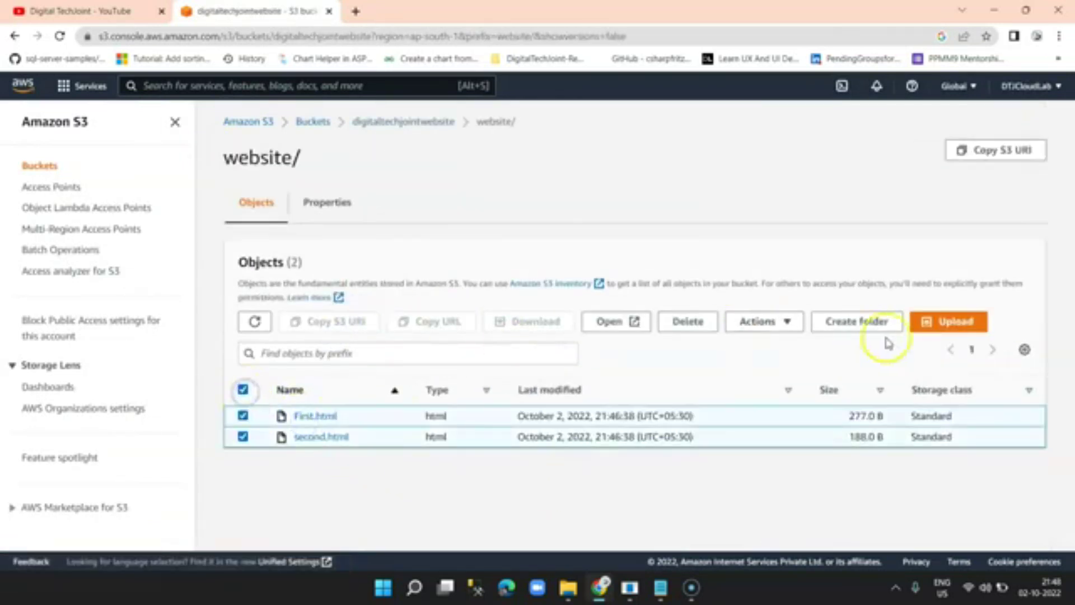
left_click(771, 322)
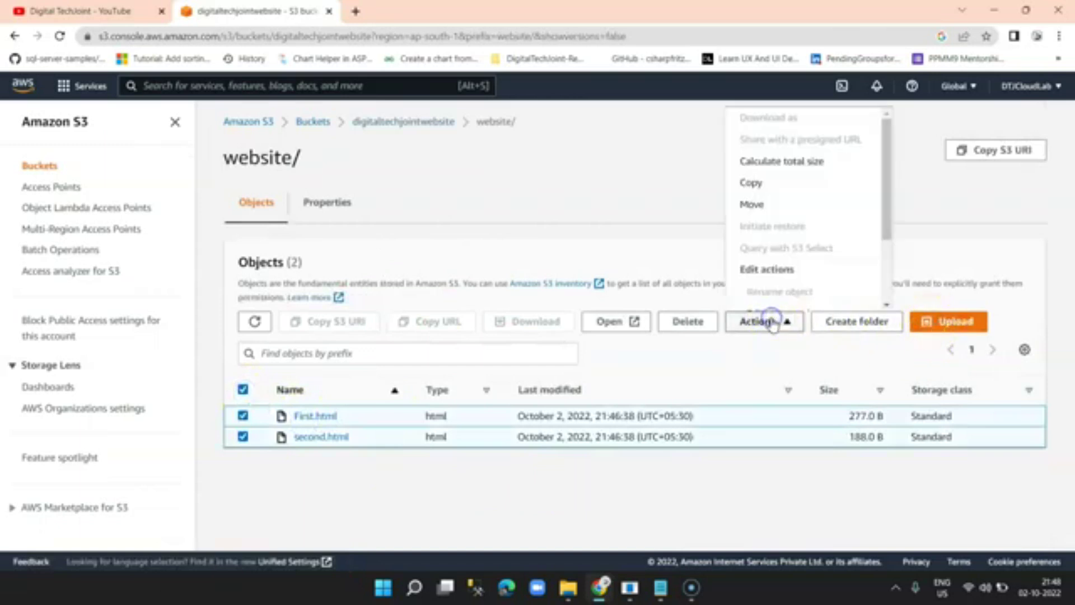
scroll(807, 274, "down", 2)
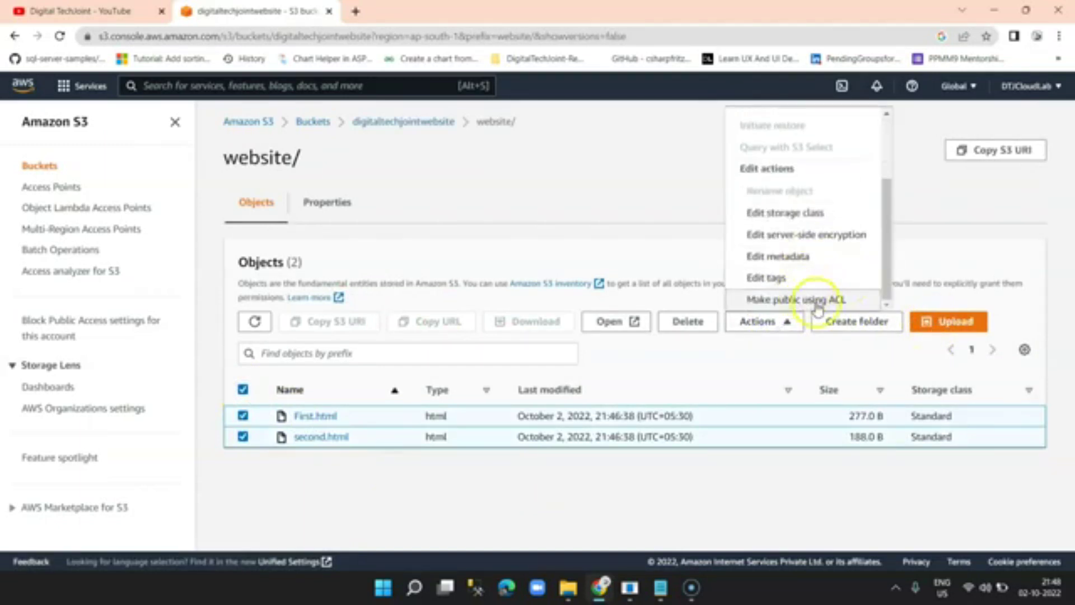
left_click(816, 302)
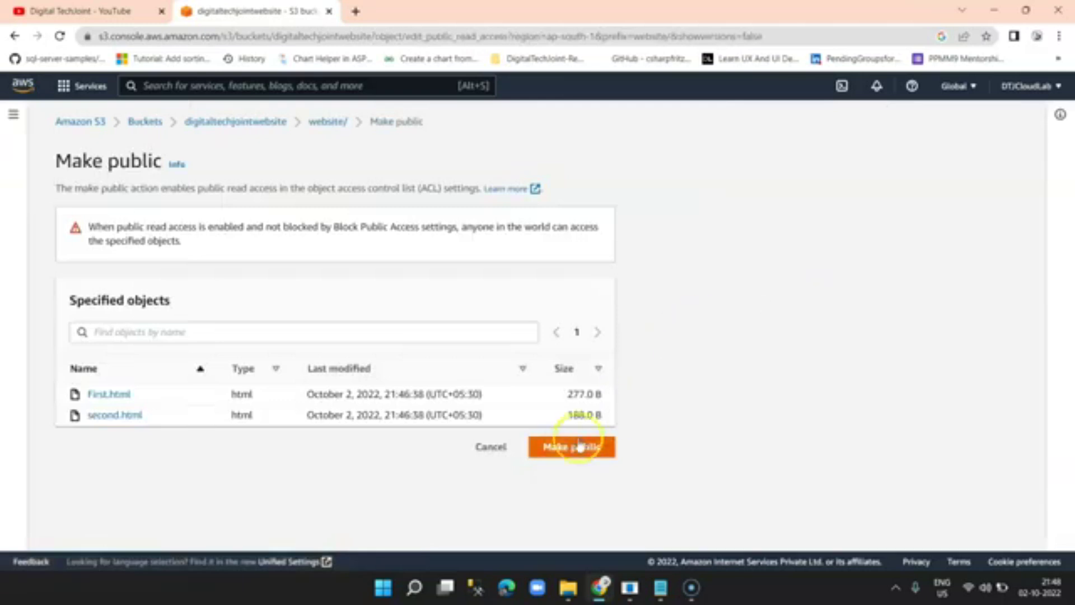
left_click(570, 445)
left_click(1008, 171)
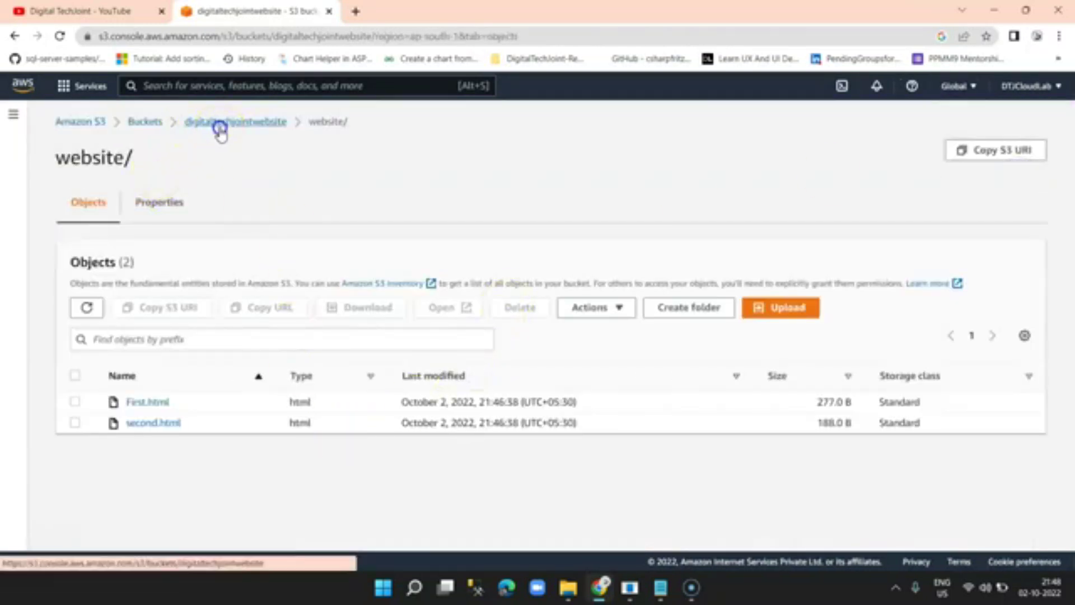
- Open First.html from the digitaltechjointwebsite bucket's website/ folder and copy its object URL
left_click(220, 122)
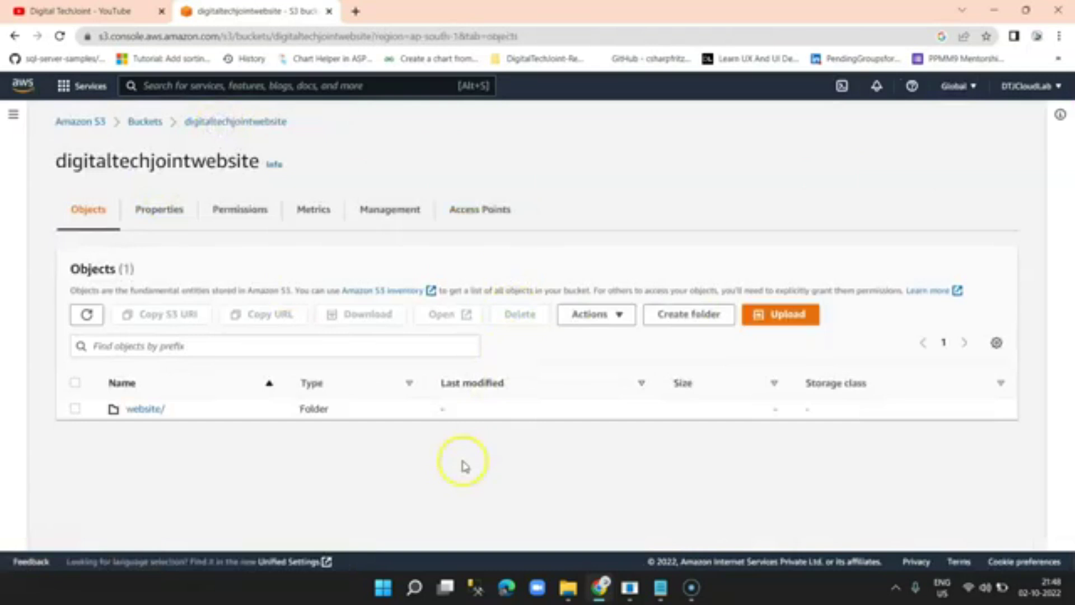
left_click(144, 409)
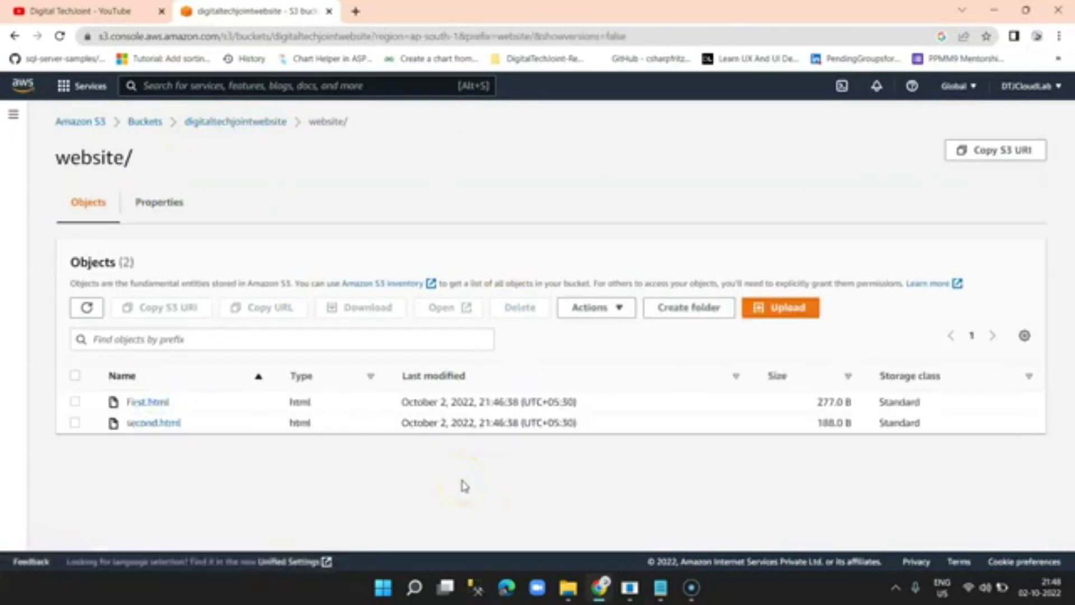
left_click(148, 401)
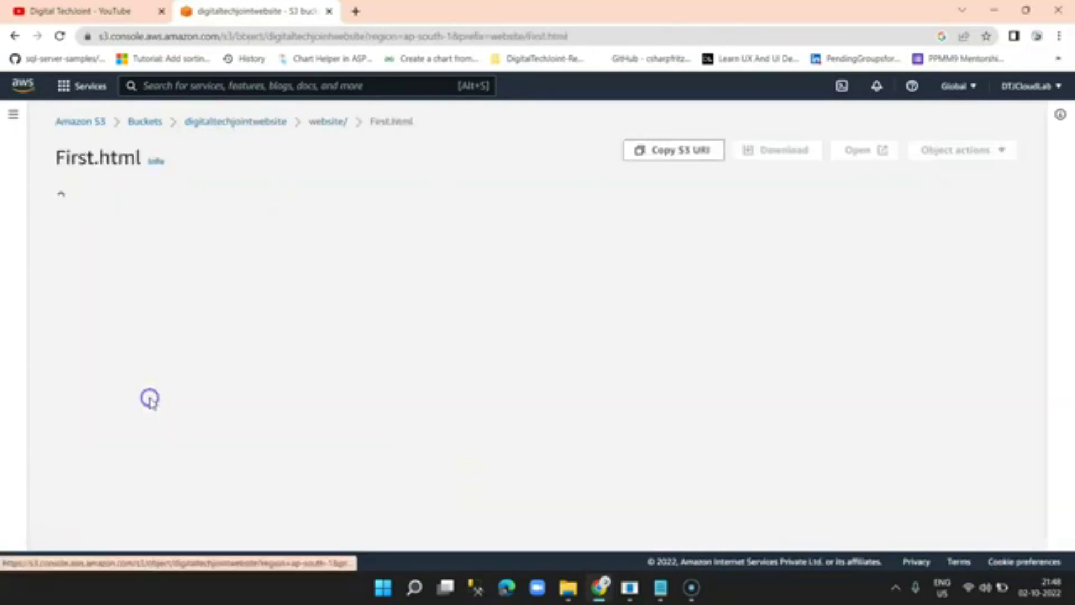
scroll(873, 375, "down", 3)
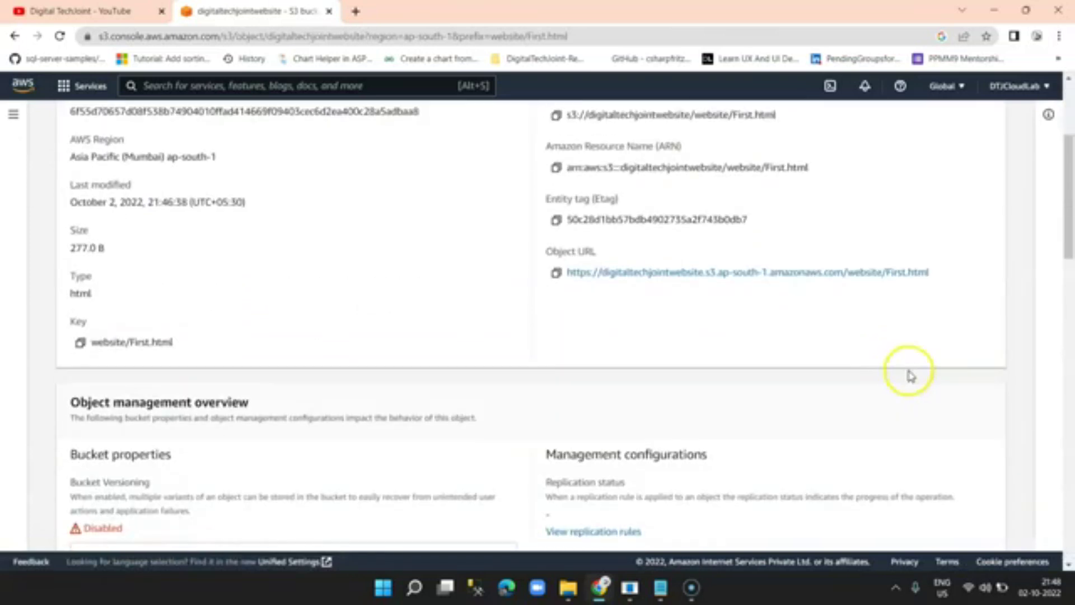
left_click(557, 274)
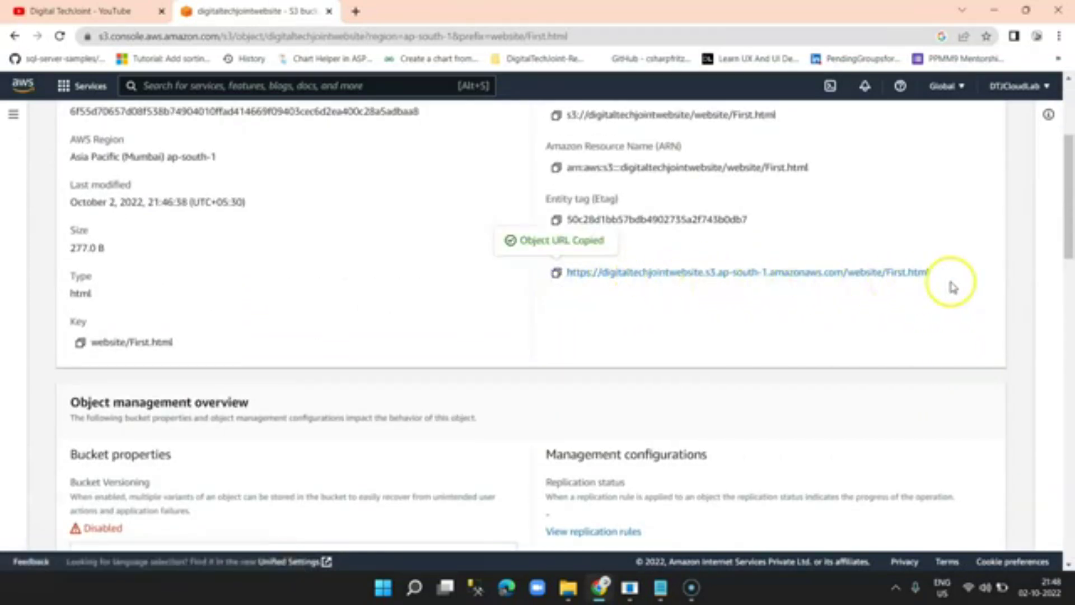
- Load the copied First.html object URL in a new browser tab
left_click(357, 12)
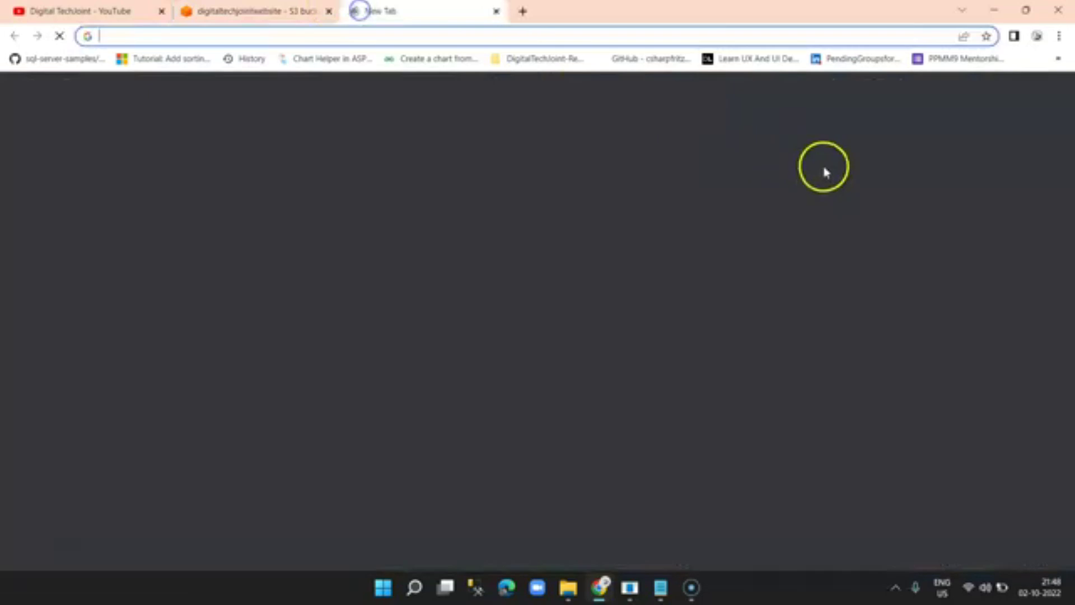
key("ctrl+v")
key("Return")
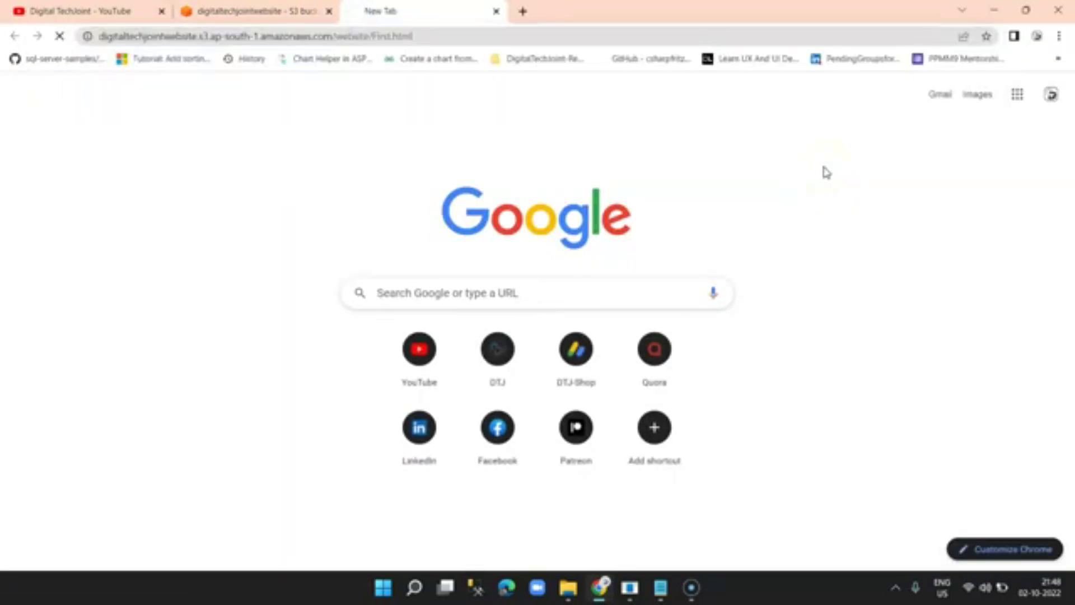
left_click(646, 304)
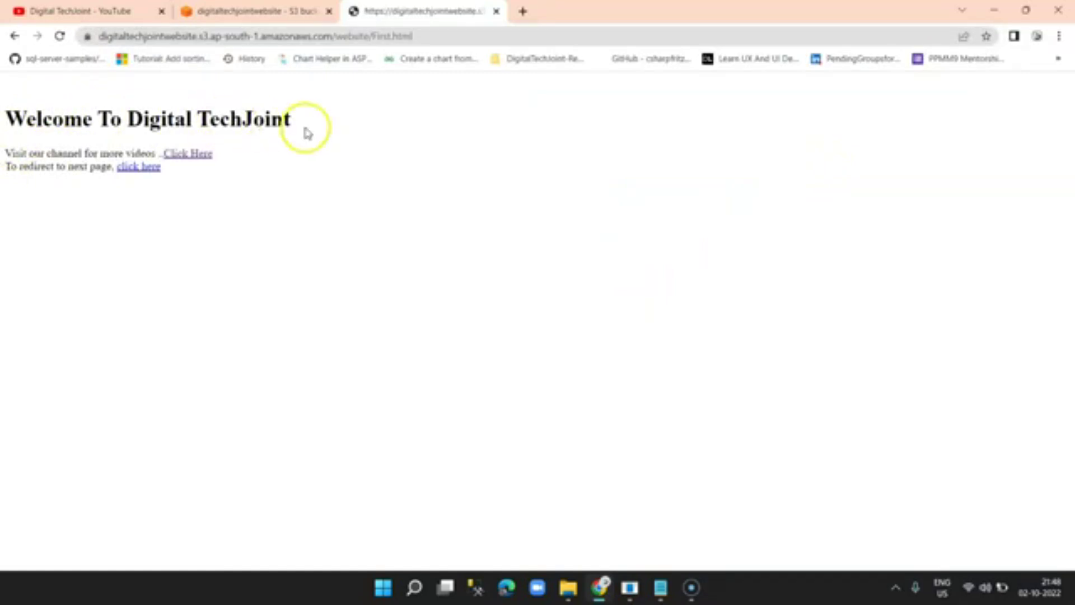
- Test the hosted page's YouTube channel link and its link to the next page, and highlight the second page's content
left_click(201, 161)
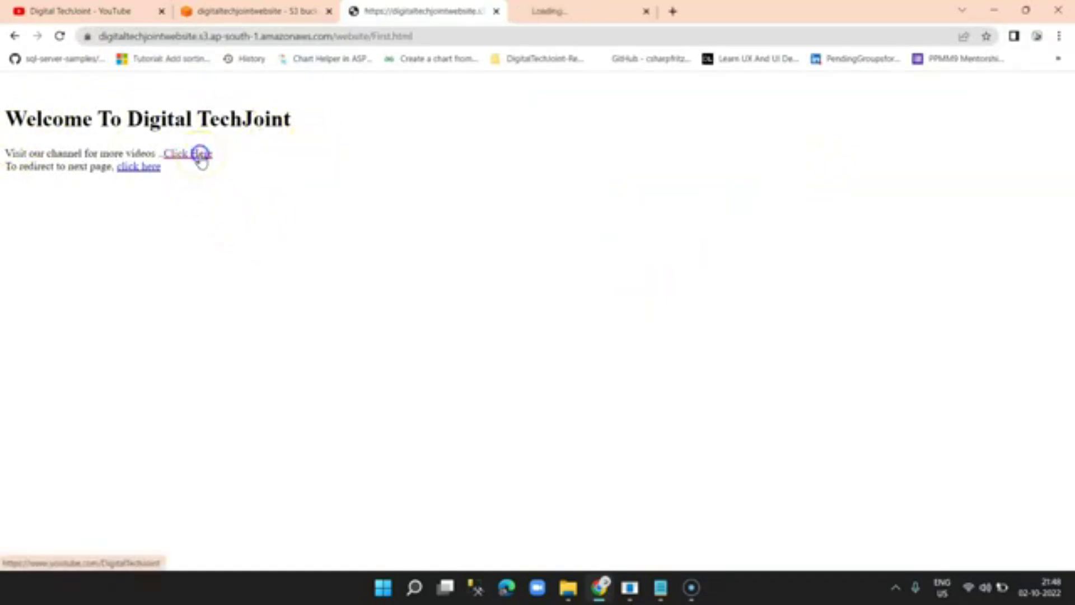
left_click(541, 8)
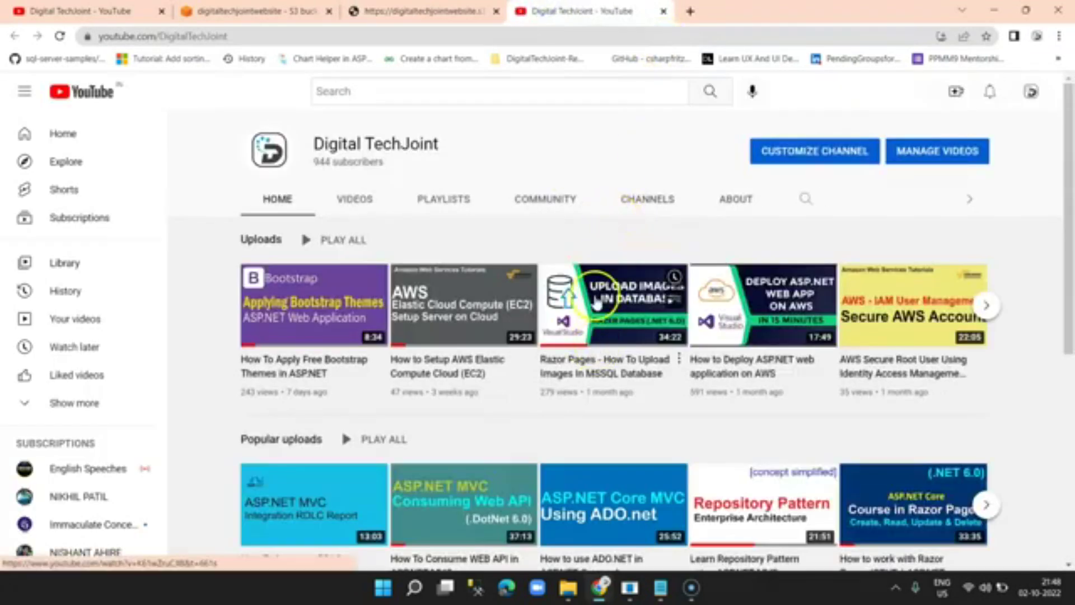
left_click(425, 10)
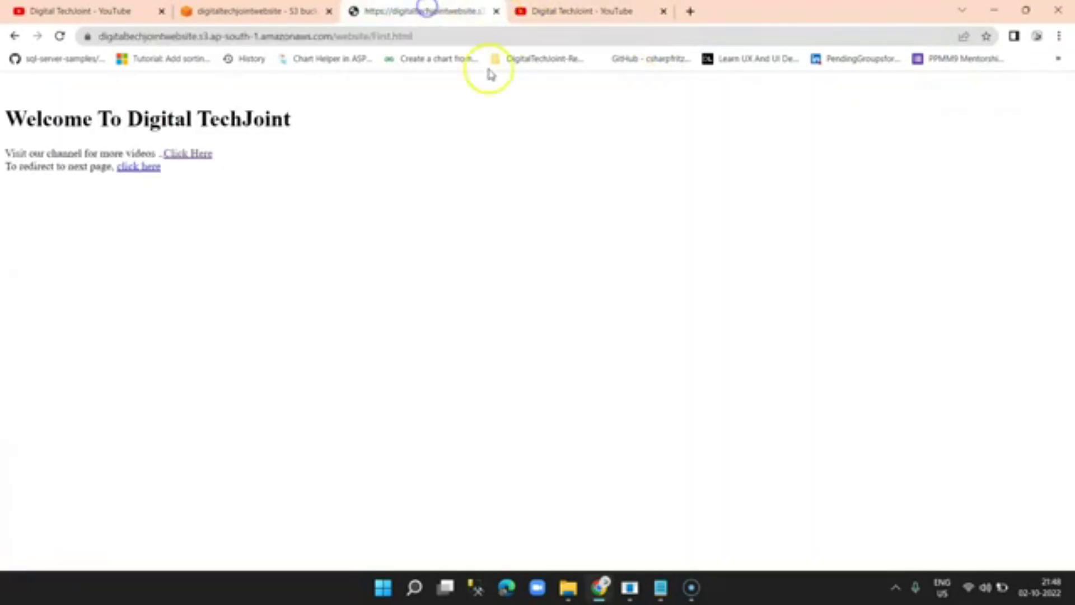
left_click(140, 168)
left_click_drag(258, 162, 29, 101)
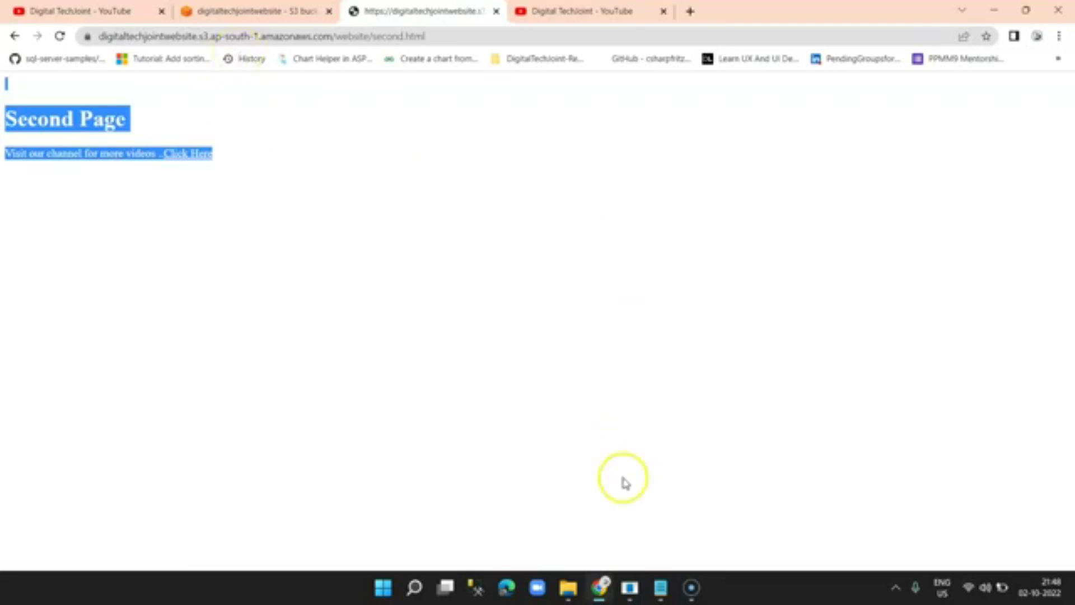
- Return to the digitaltechjointwebsite bucket's object list in the S3 console and examine the hosted second page's full web address
left_click(246, 11)
scroll(642, 340, "up", 4)
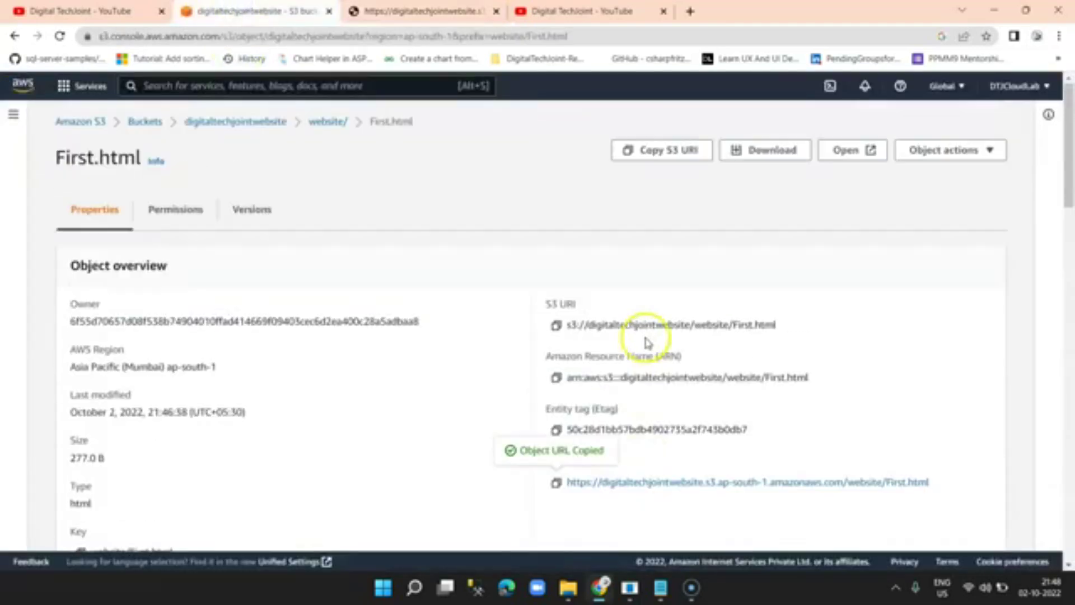
left_click(234, 122)
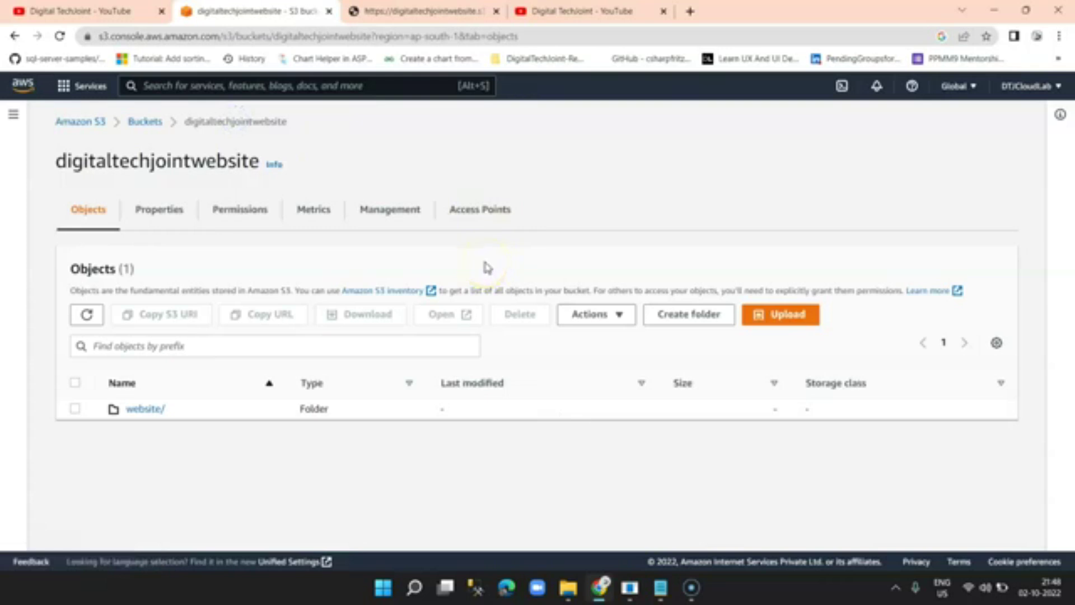
left_click(442, 8)
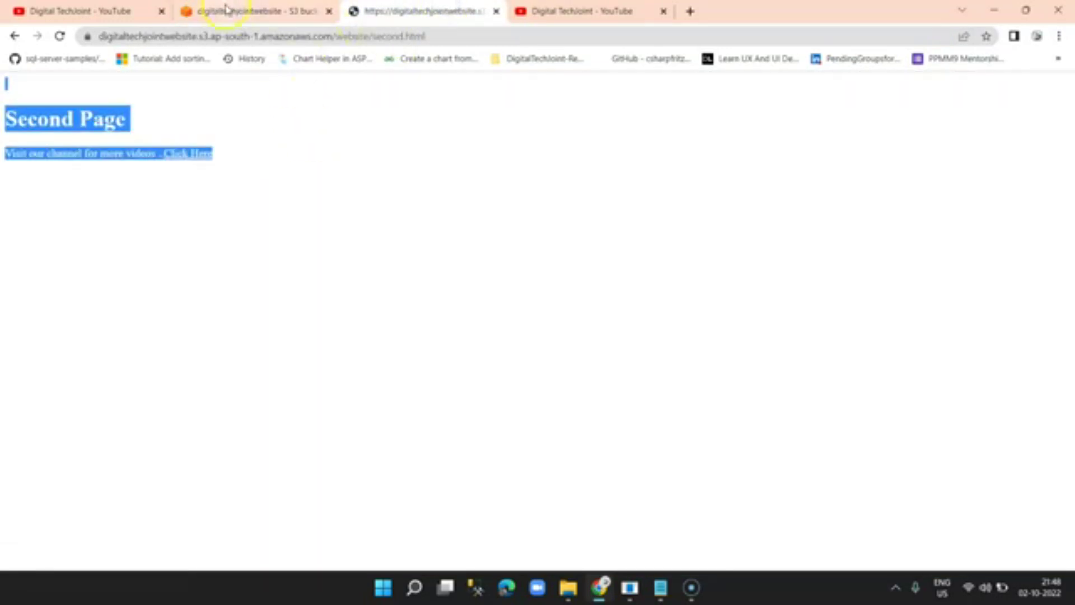
left_click(201, 37)
left_click(433, 35)
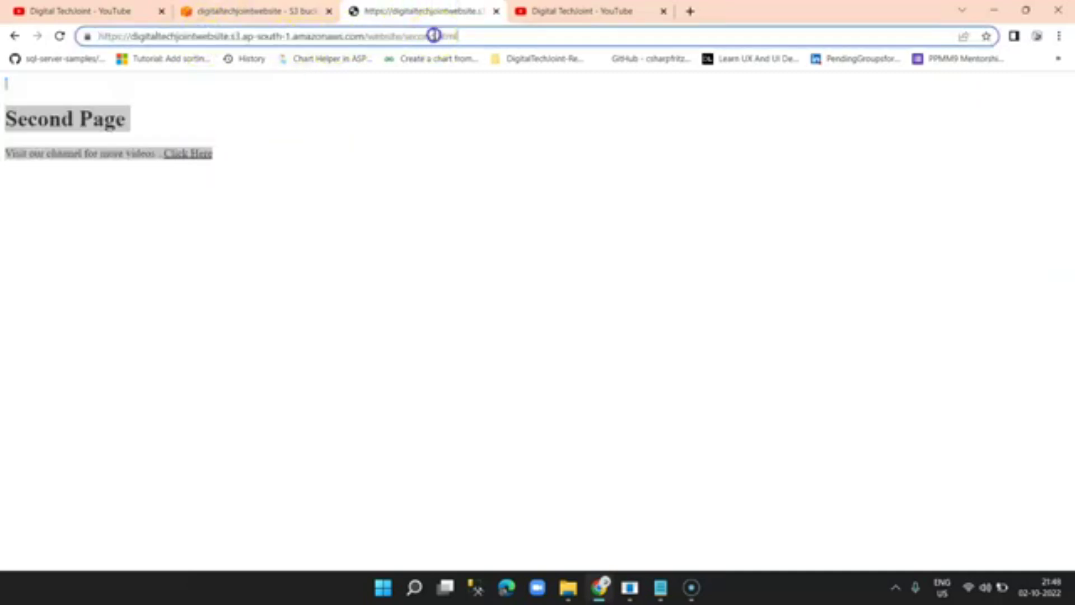
- Search the AWS console for "route" and open the Route 53 service
left_click(240, 10)
left_click(267, 89)
type("a")
key("BackSpace")
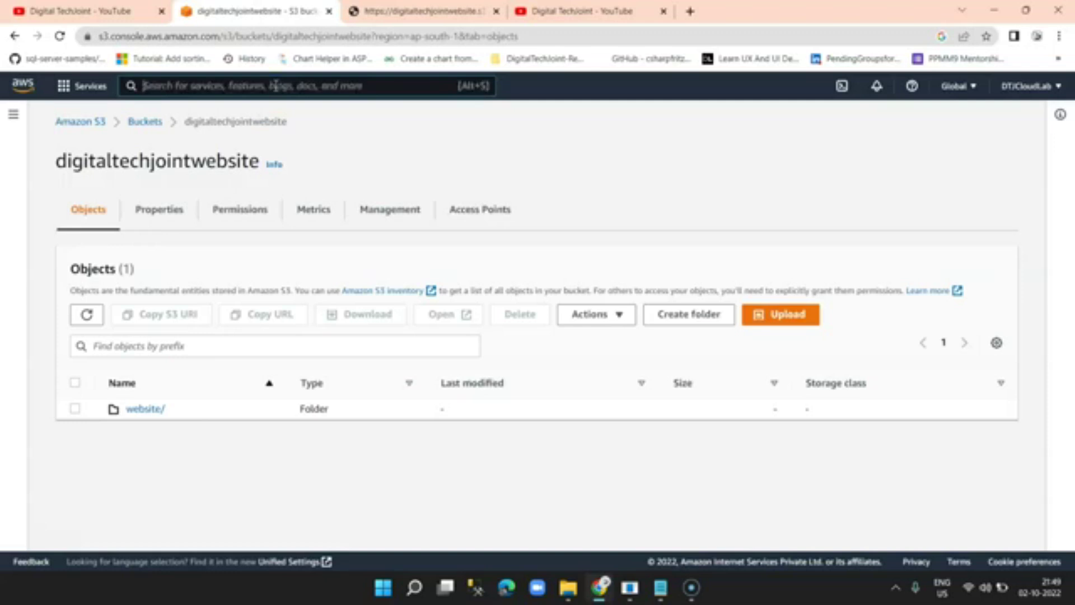
type("route")
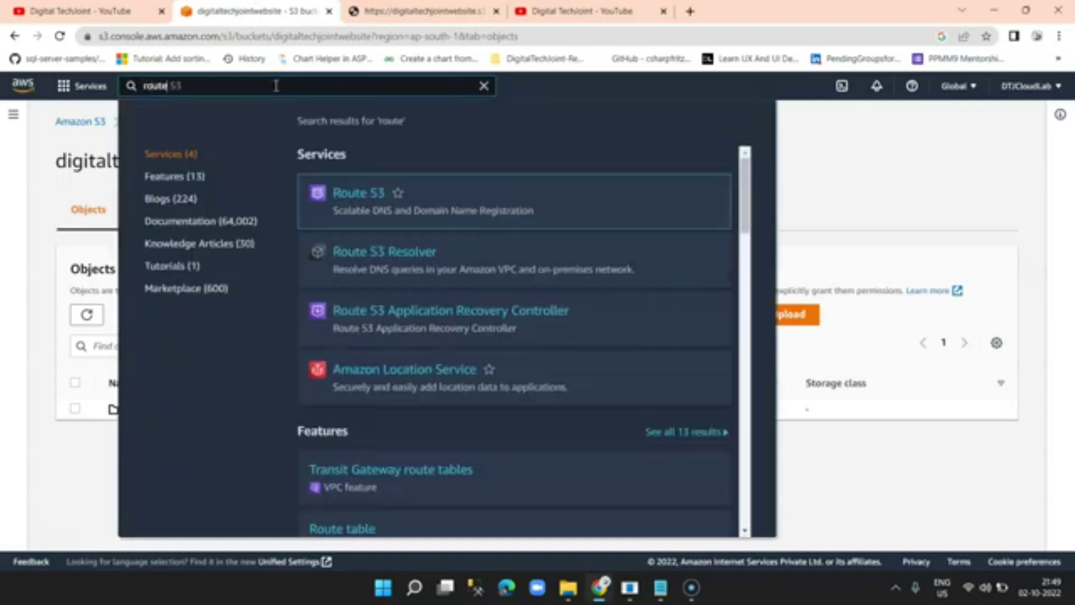
left_click(376, 192)
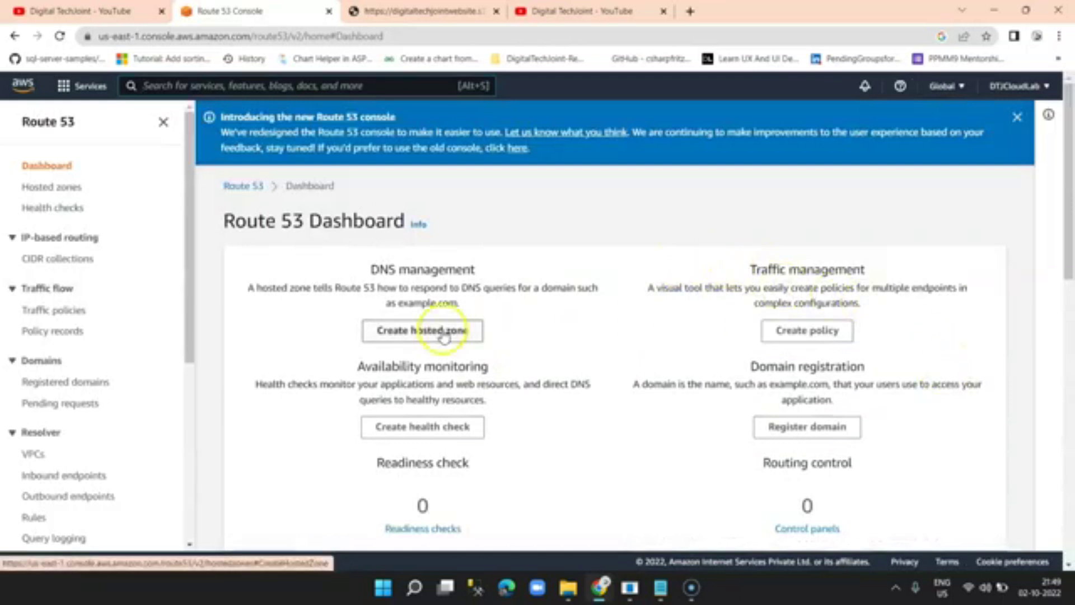
- Examine the Route 53 dashboard's domain registration and DNS management options, and compare them with the hosted second page's S3 address
scroll(683, 431, "down", 5)
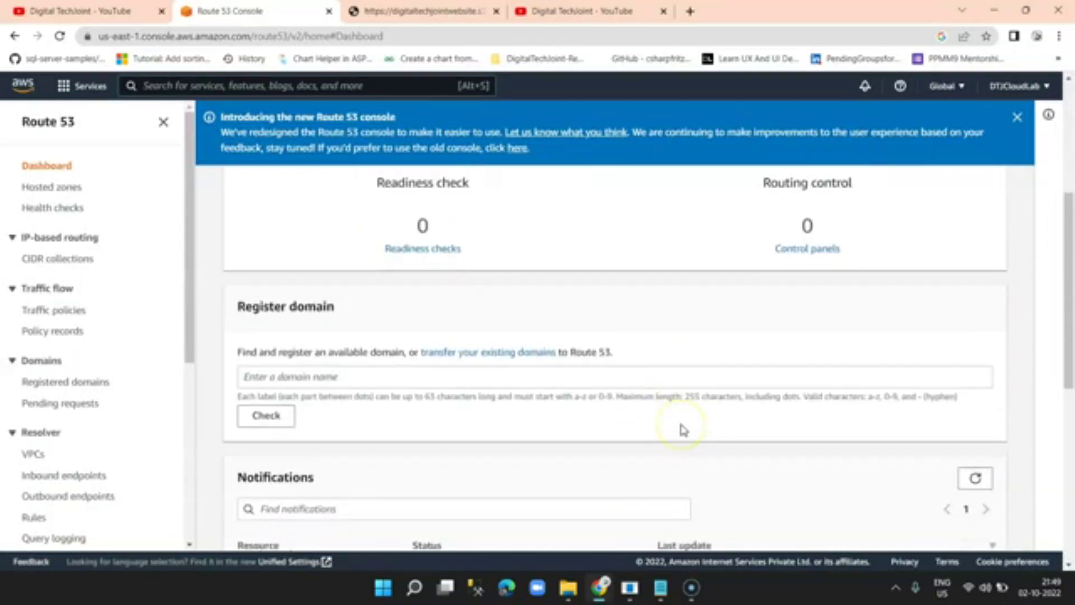
left_click(448, 12)
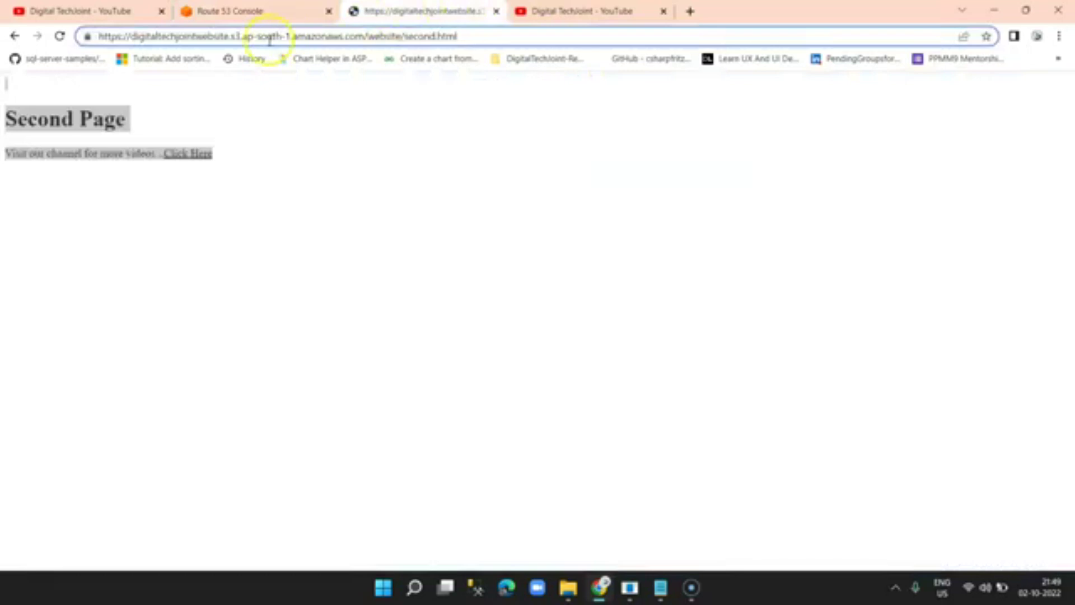
left_click_drag(135, 36, 477, 40)
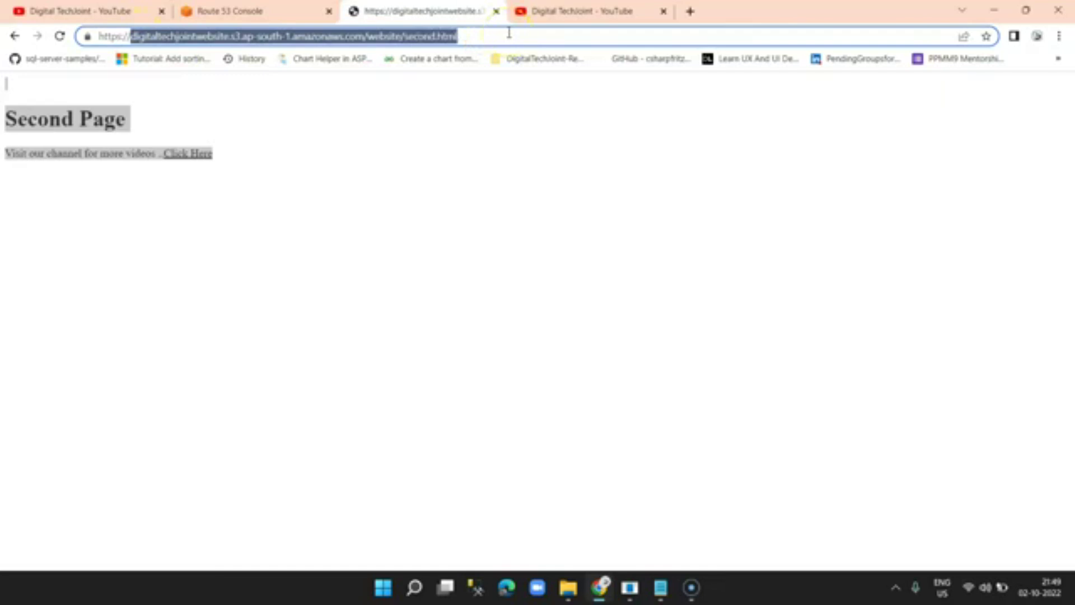
left_click(568, 11)
left_click(247, 11)
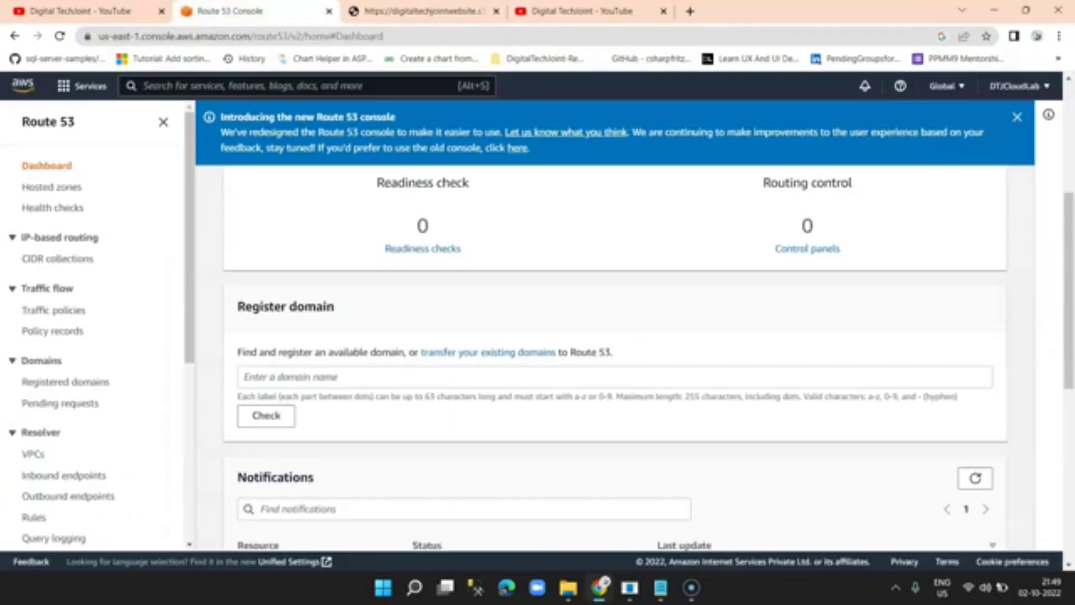
scroll(718, 335, "up", 5)
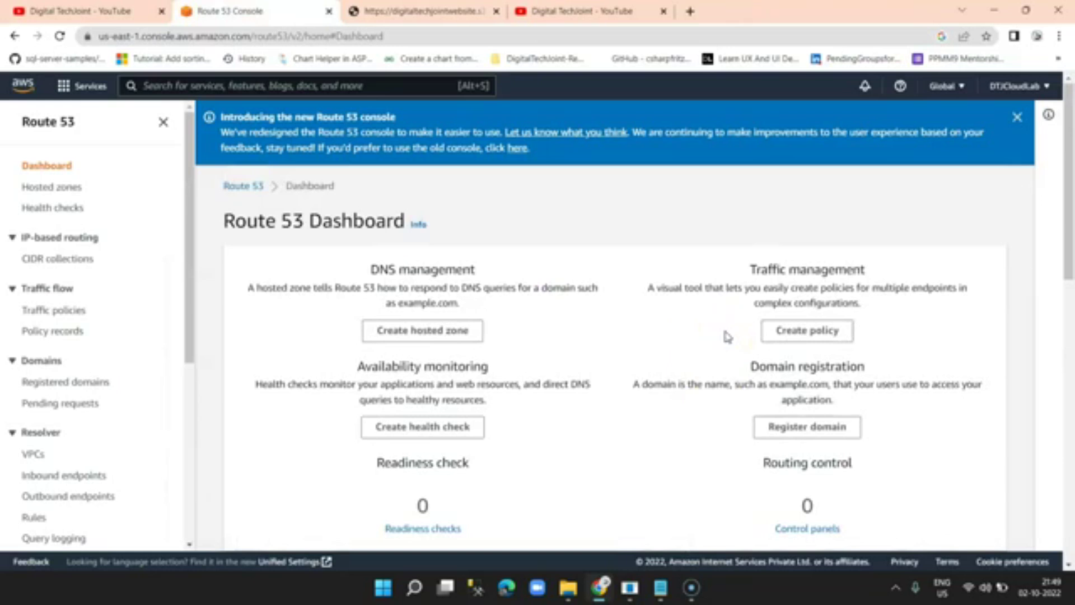
left_click(901, 351)
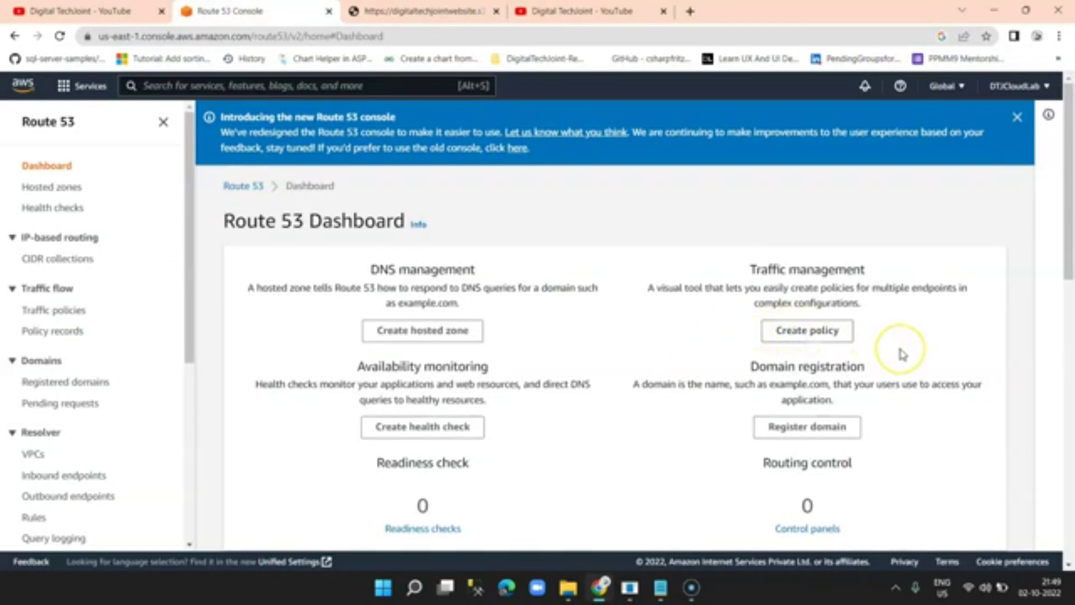
scroll(901, 354, "down", 1)
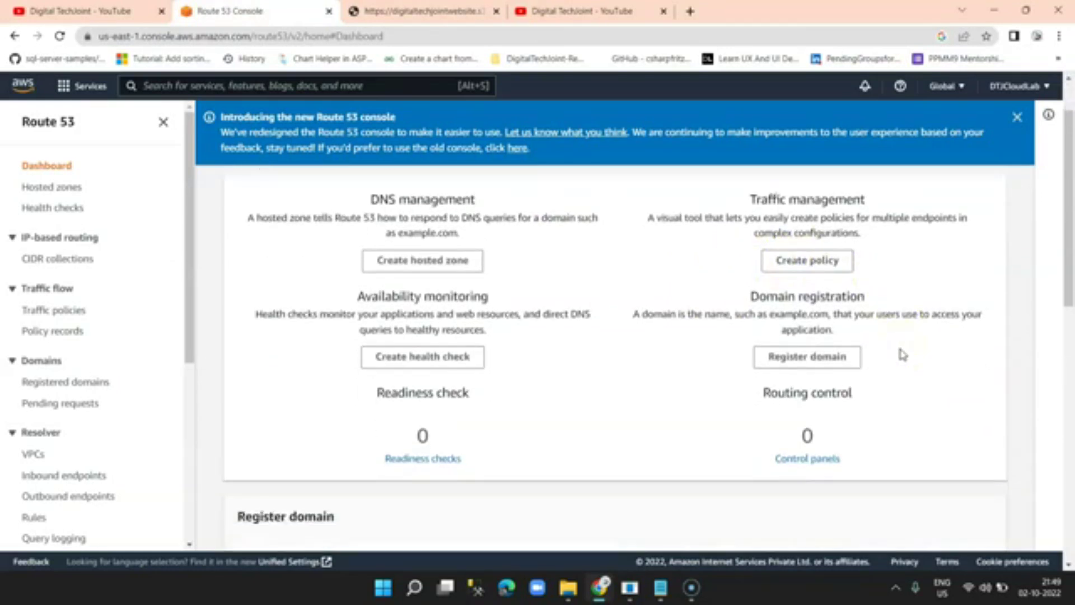
scroll(901, 354, "up", 1)
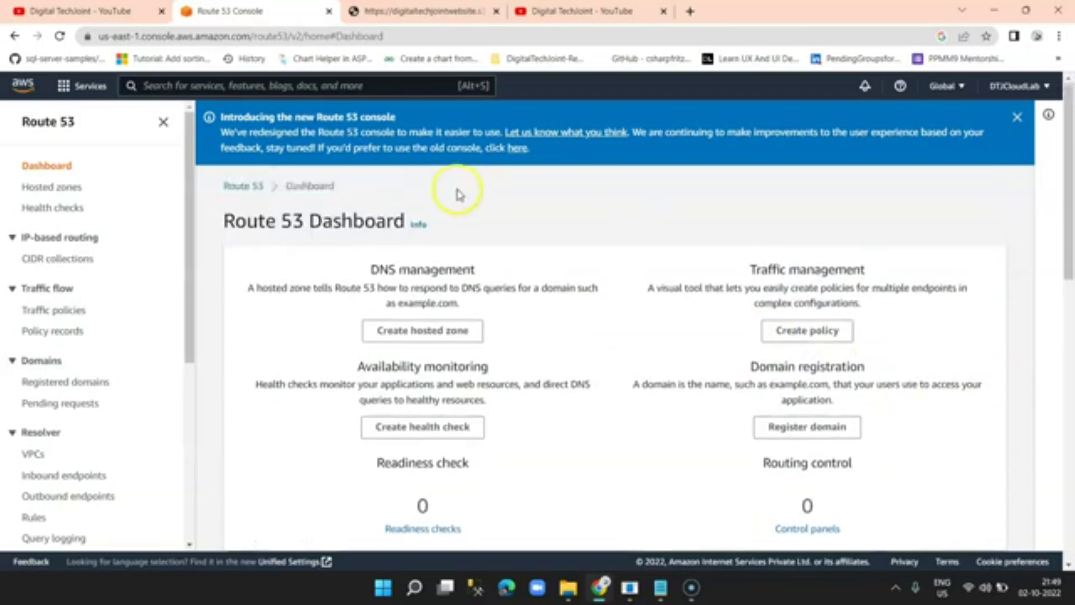